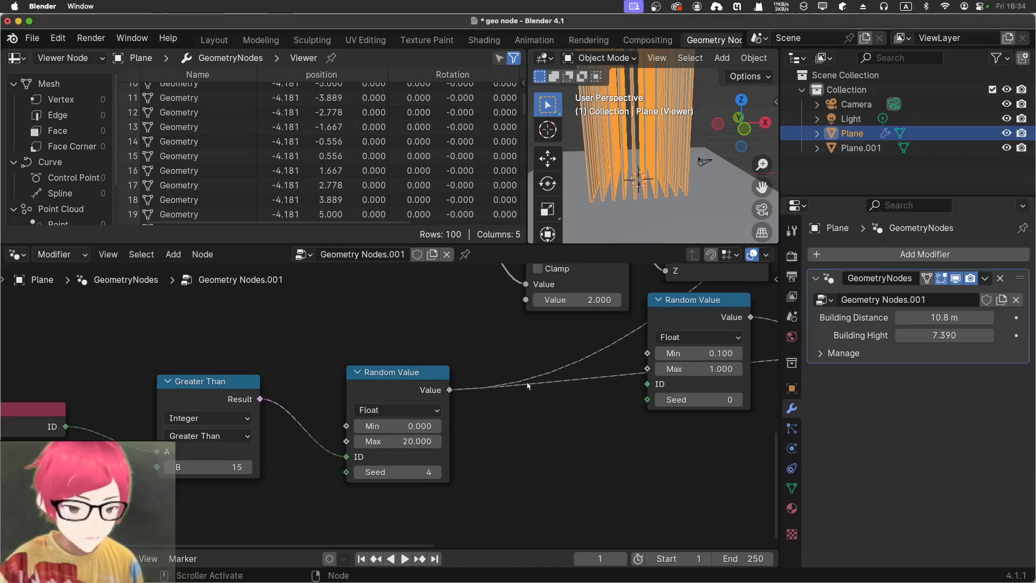
Enlarge the 3D viewport, clear the plane's selection and view the towers up close from another angle
left_click_drag(526, 168, 336, 170)
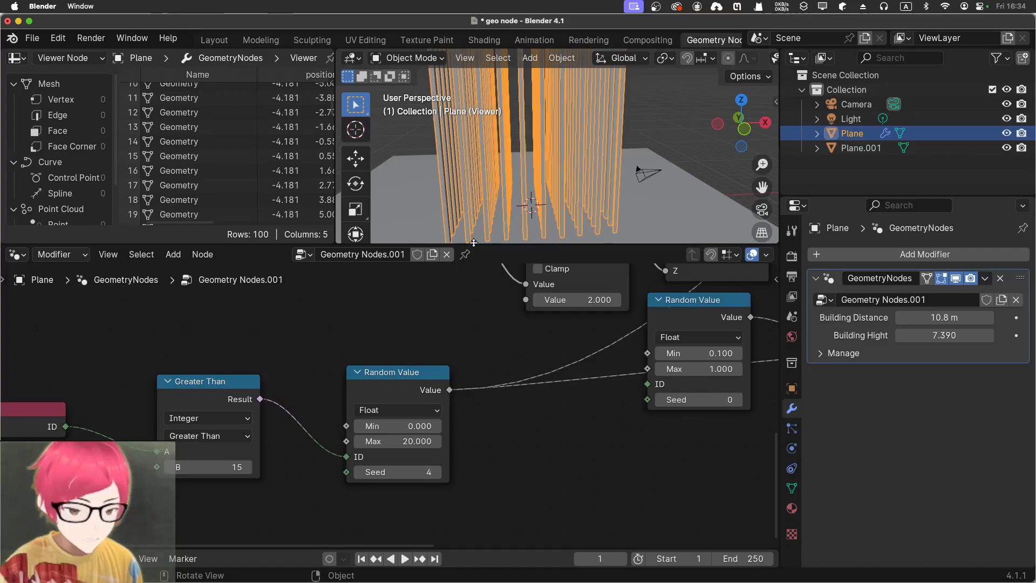
left_click_drag(474, 242, 512, 408)
left_click(713, 179)
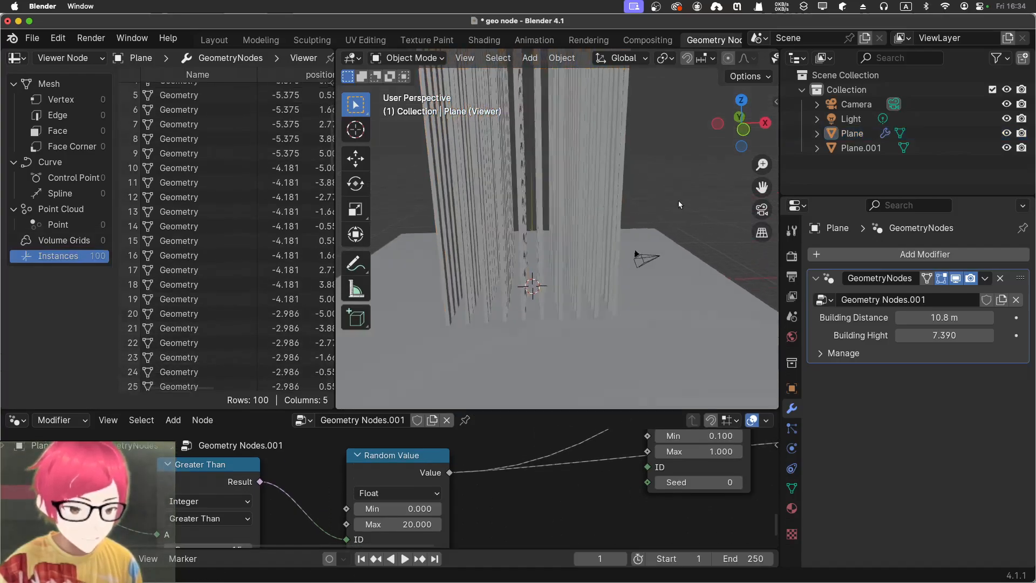
middle_click_drag(680, 203, 551, 271)
scroll(551, 293, "up", 3)
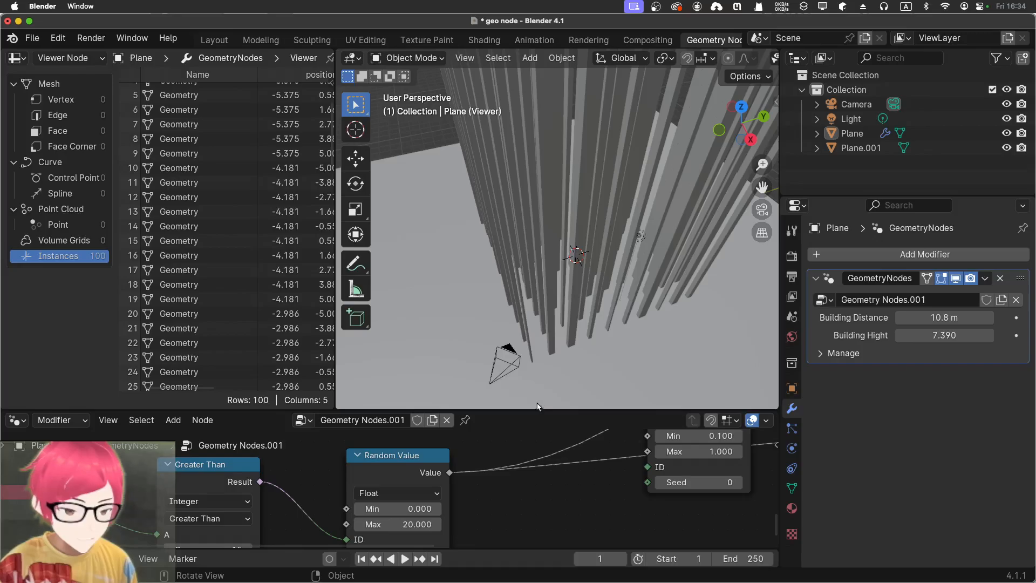
Set the tower height Random Value's minimum to 11.2 and the second Random Value's range to 0.9 minimum and 1.2 maximum
left_click_drag(534, 408, 534, 236)
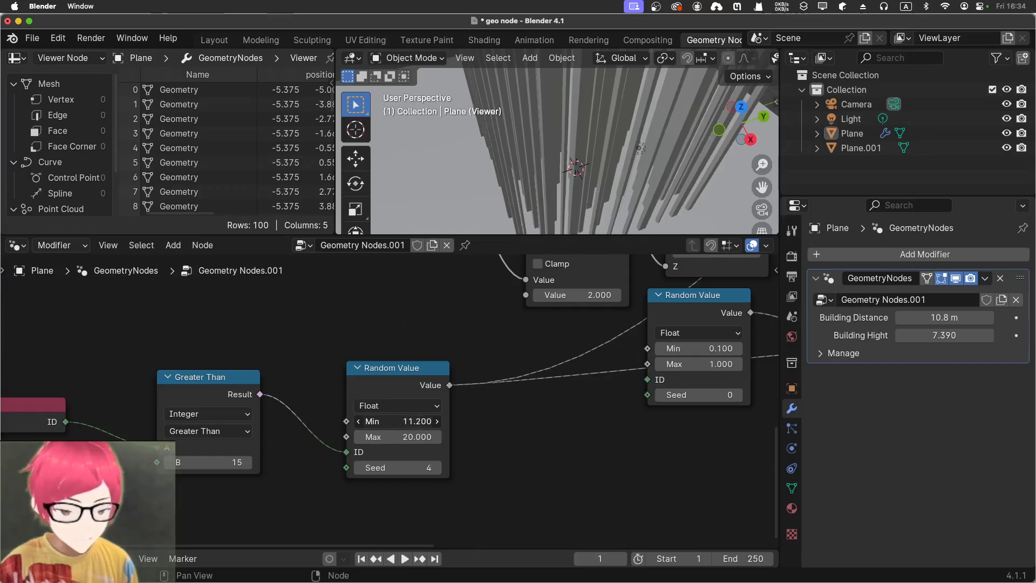
middle_click_drag(308, 329, 202, 370)
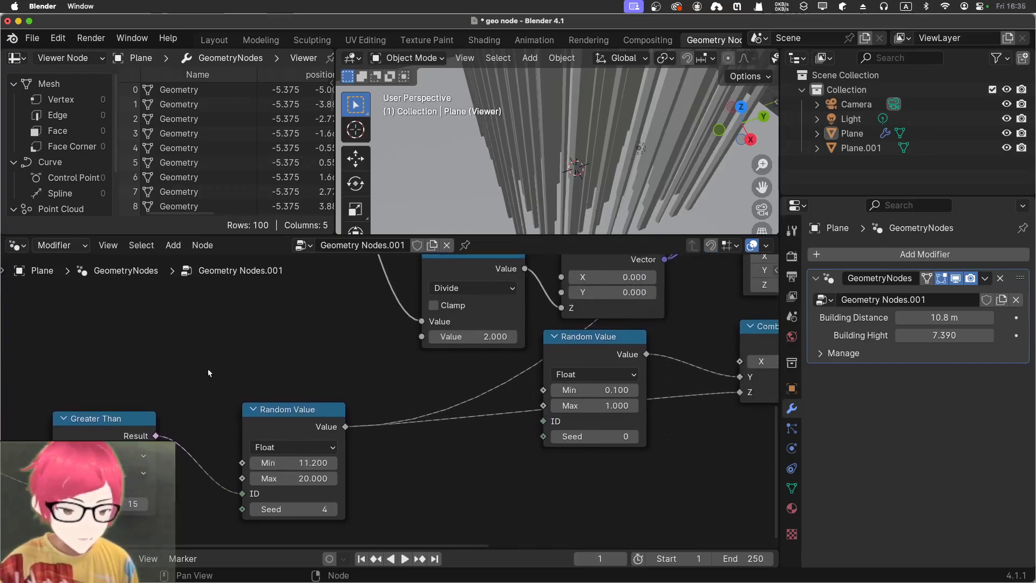
mouse_move(308, 360)
middle_mouse_down()
mouse_move(157, 363)
mouse_move(182, 450)
middle_mouse_up()
middle_click_drag(529, 406, 445, 379)
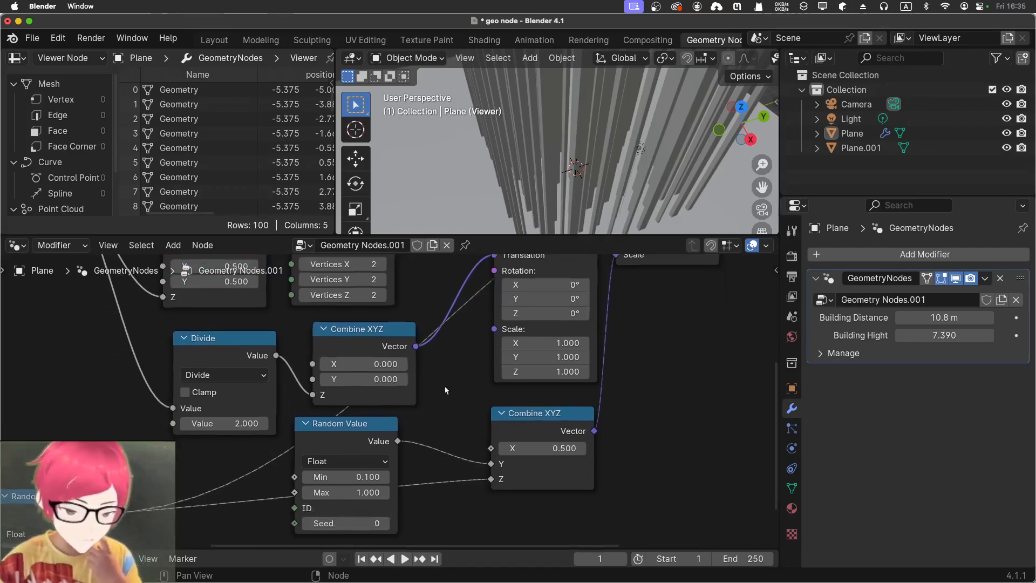
mouse_move(365, 479)
left_mouse_down()
mouse_move(381, 486)
mouse_move(365, 492)
left_mouse_up()
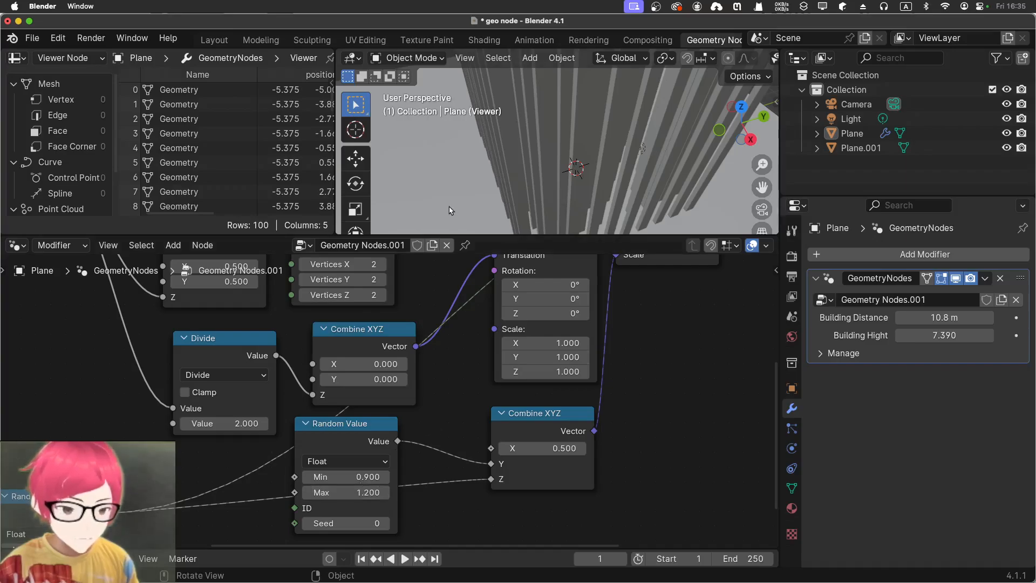
Inspect the whole tower cluster and set the Greater Than node's B value to -26
middle_click_drag(451, 210, 517, 128)
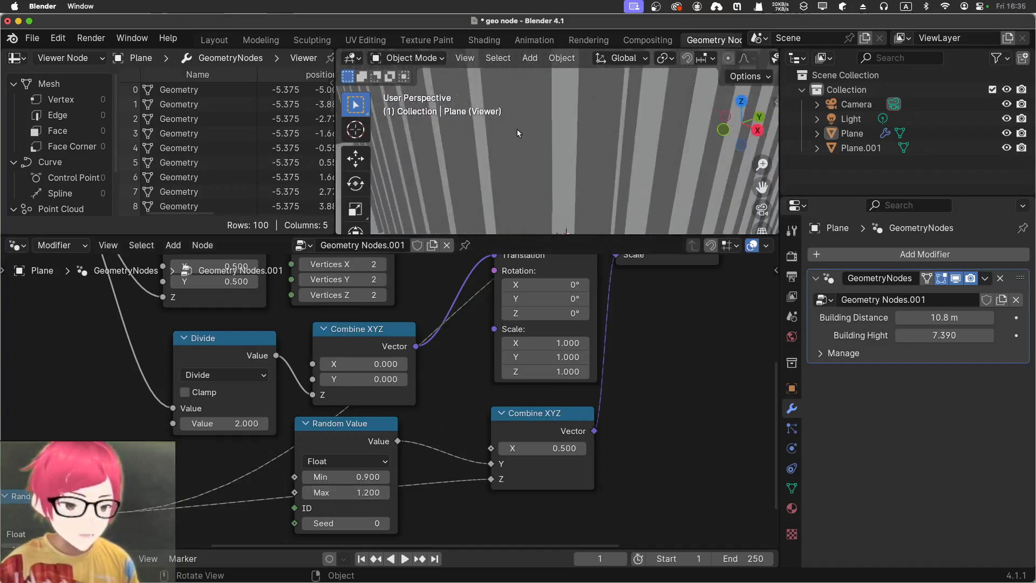
scroll(517, 129, "down", 5)
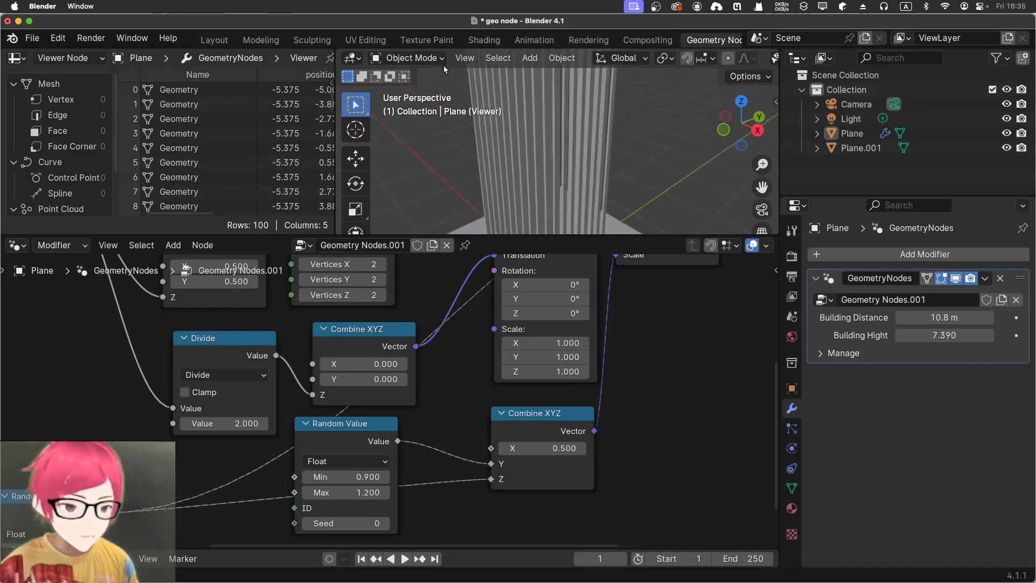
scroll(446, 148, "down", 6)
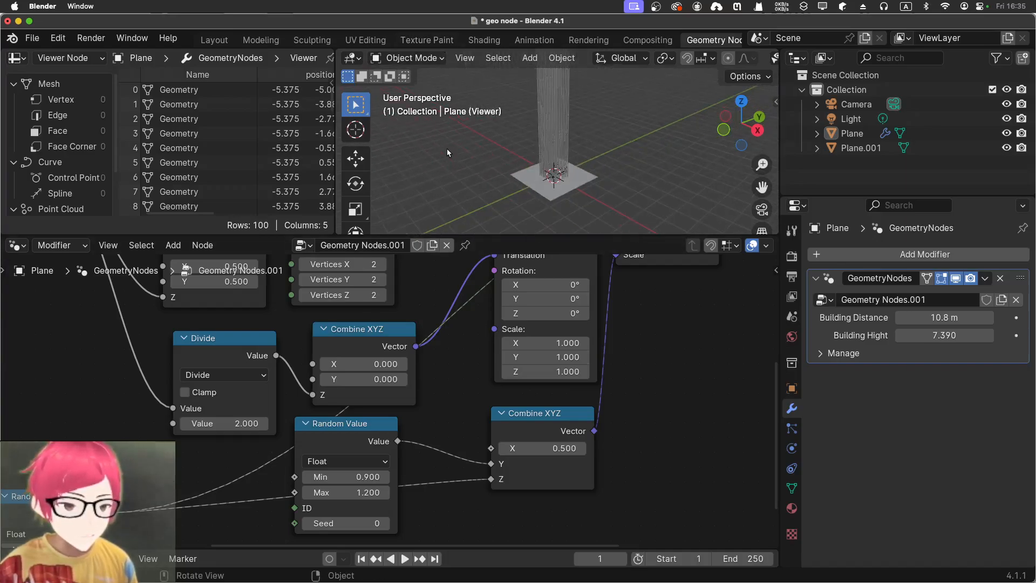
scroll(447, 148, "up", 5)
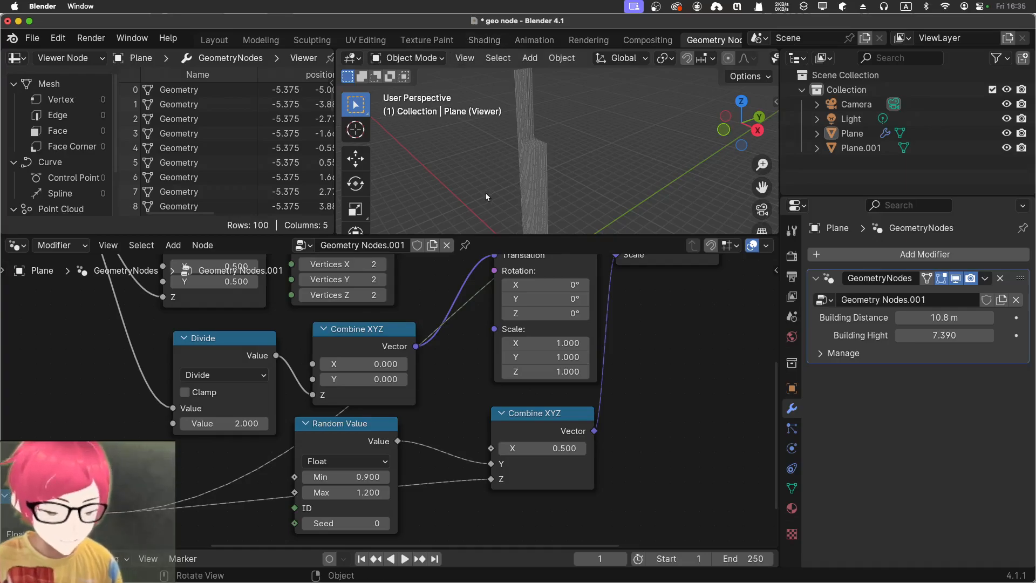
middle_click_drag(147, 447, 425, 337)
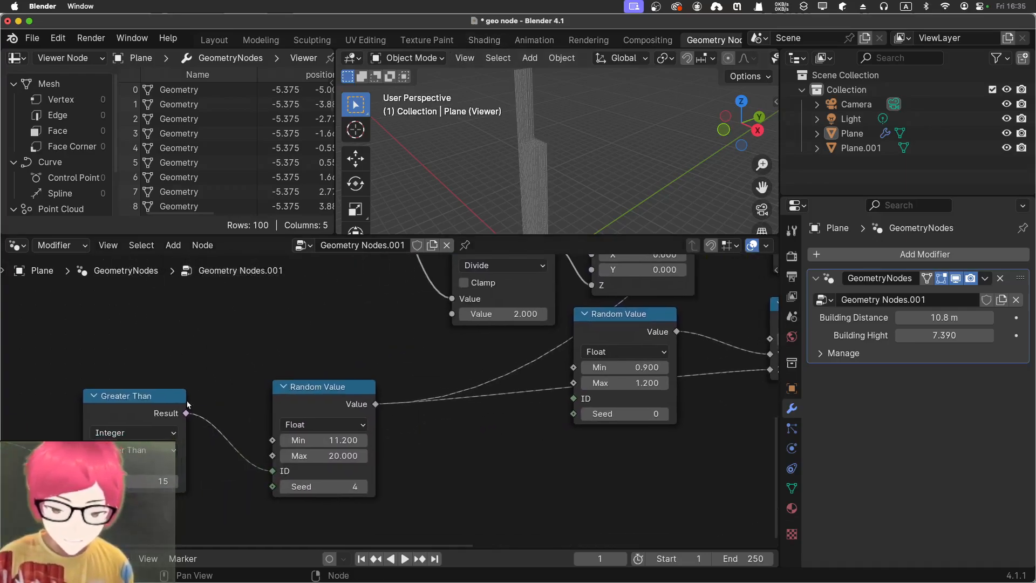
middle_click_drag(147, 375, 404, 346)
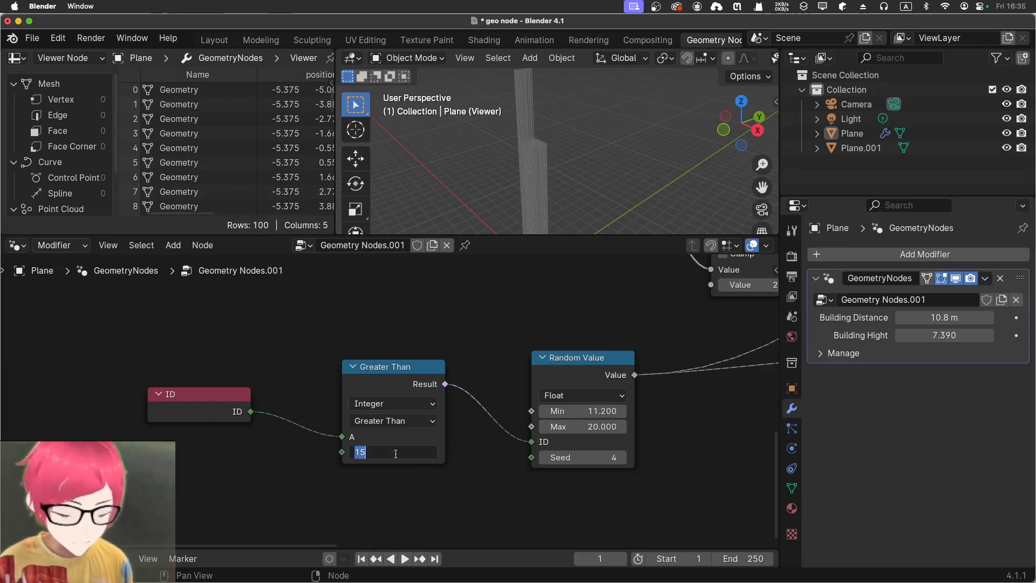
key("Return")
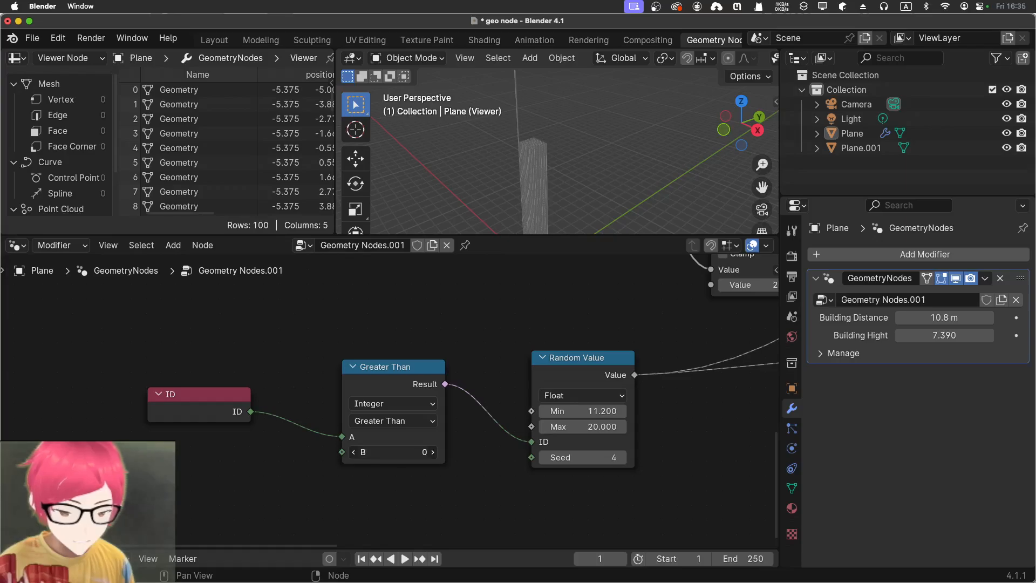
left_click_drag(405, 452, 403, 452)
Set the seed to 36 on the Random Value node that feeds the Y input of the scale's Combine XYZ
middle_click_drag(468, 365, 315, 379)
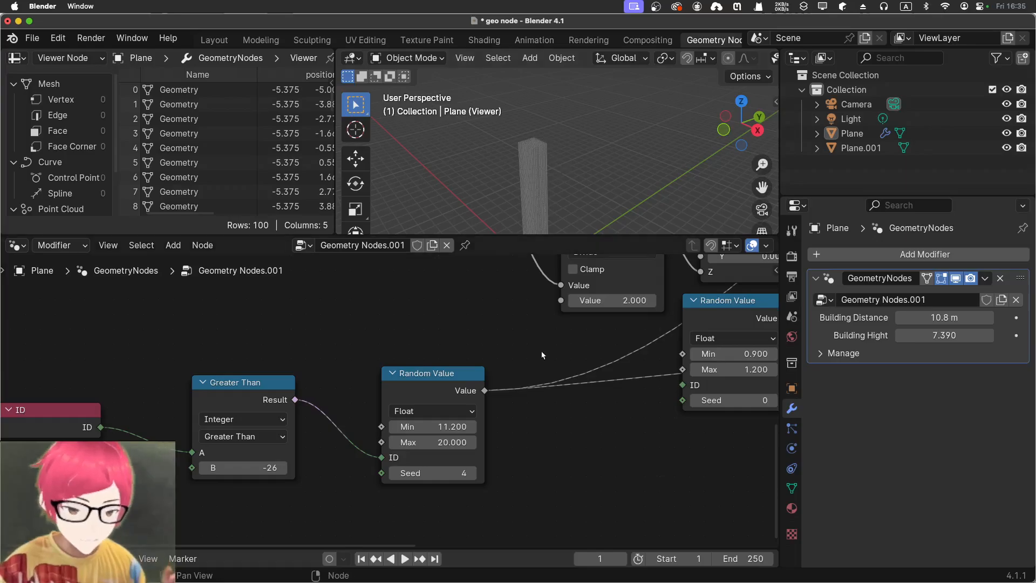
middle_click_drag(542, 356, 364, 434)
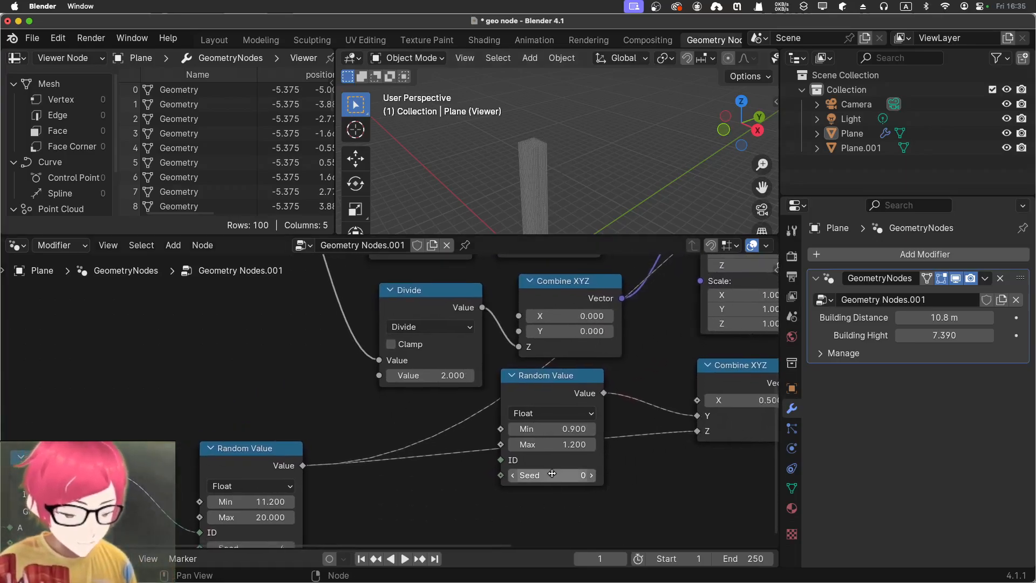
left_click_drag(551, 474, 589, 474)
Set X to 0.7 on the Combine XYZ node that drives the instance scale
middle_click_drag(431, 409, 187, 469)
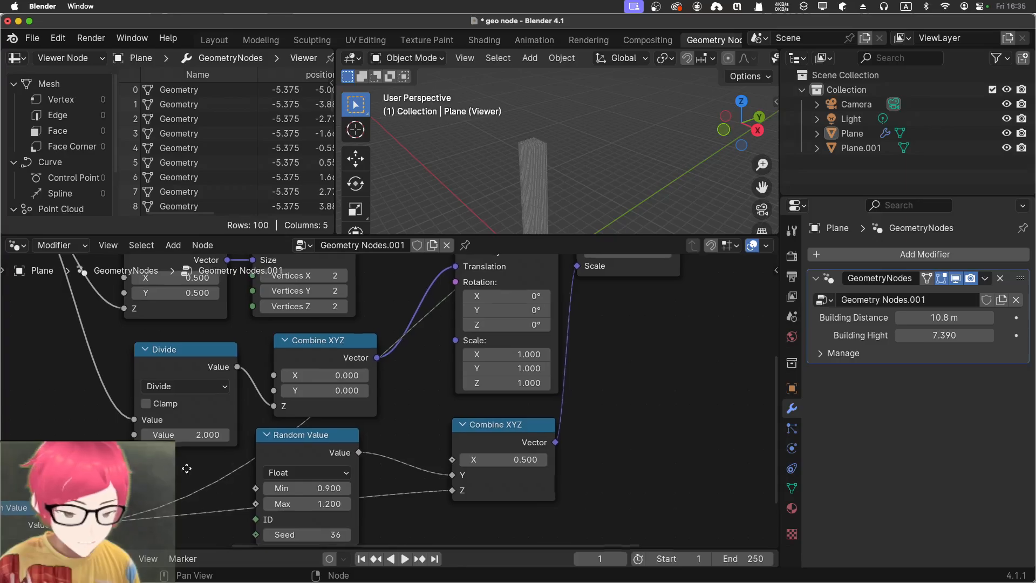
middle_click_drag(396, 426, 356, 505)
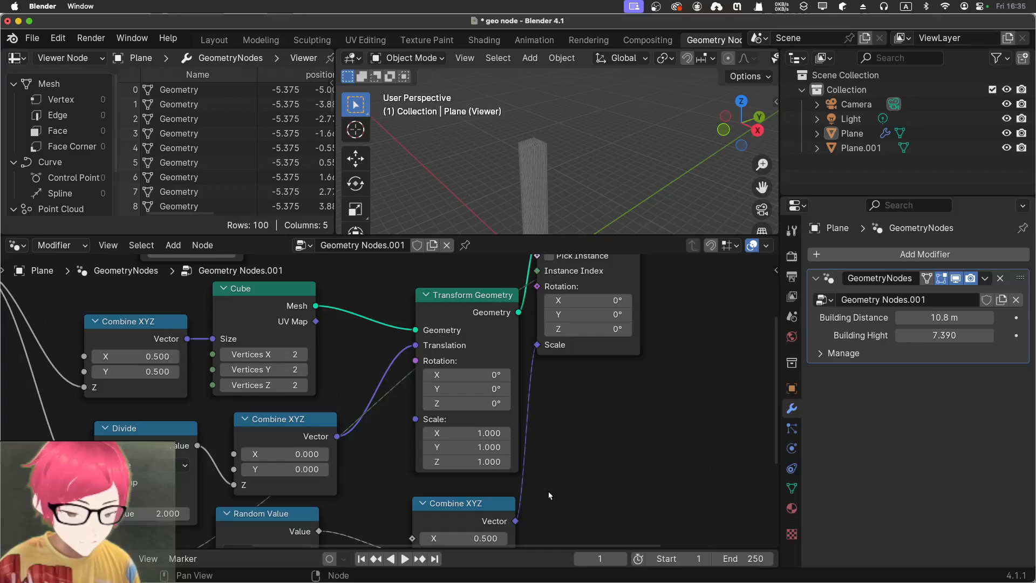
scroll(565, 372, "down", 5)
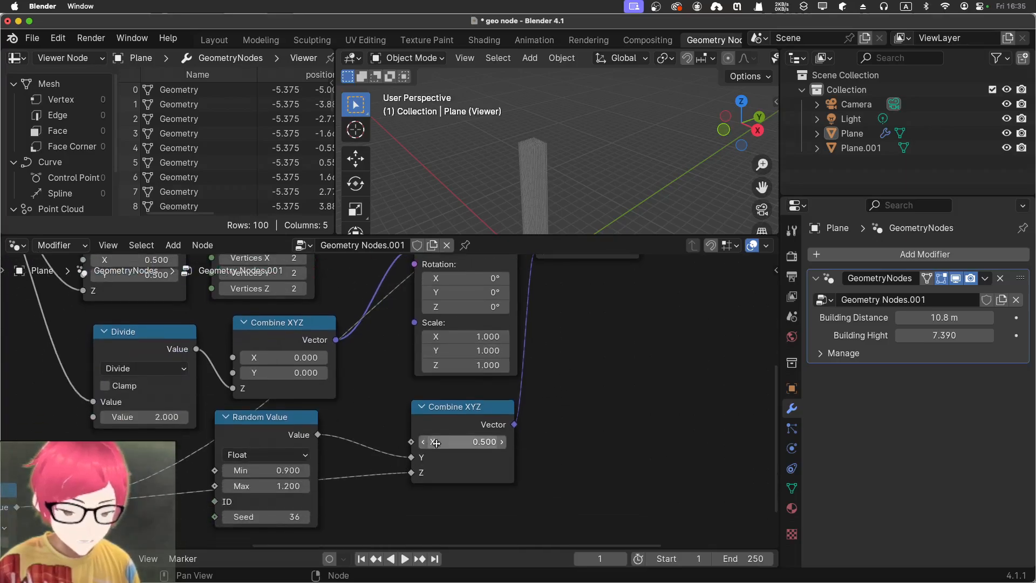
mouse_move(436, 443)
left_mouse_down()
mouse_move(487, 442)
mouse_move(442, 443)
left_mouse_up()
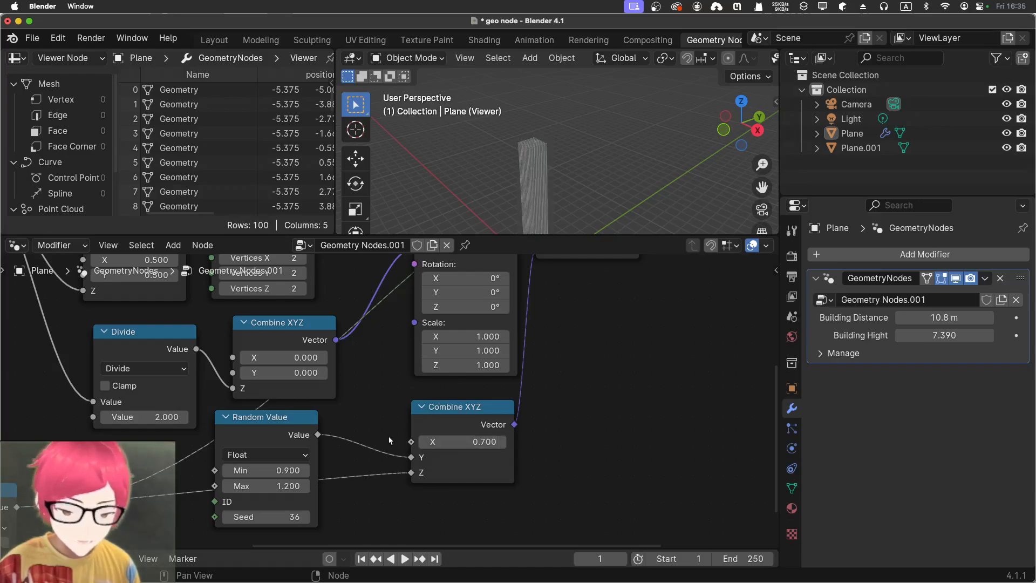
Set the height Random Value node, fed by Greater Than, to a maximum of 5 and a minimum of 1
middle_click_drag(394, 426, 457, 390)
middle_click_drag(156, 473, 342, 445)
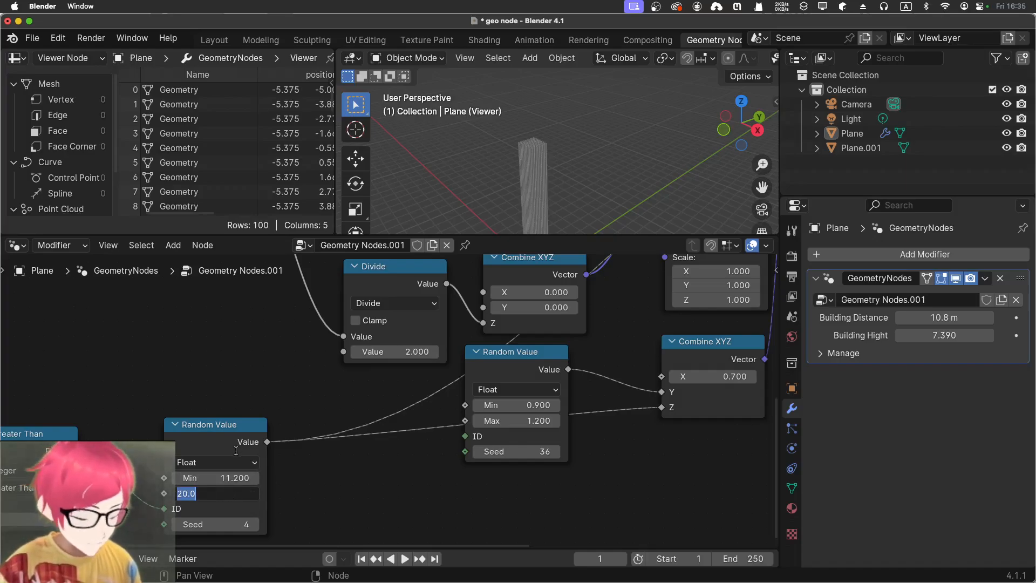
key("Return")
left_click(218, 477)
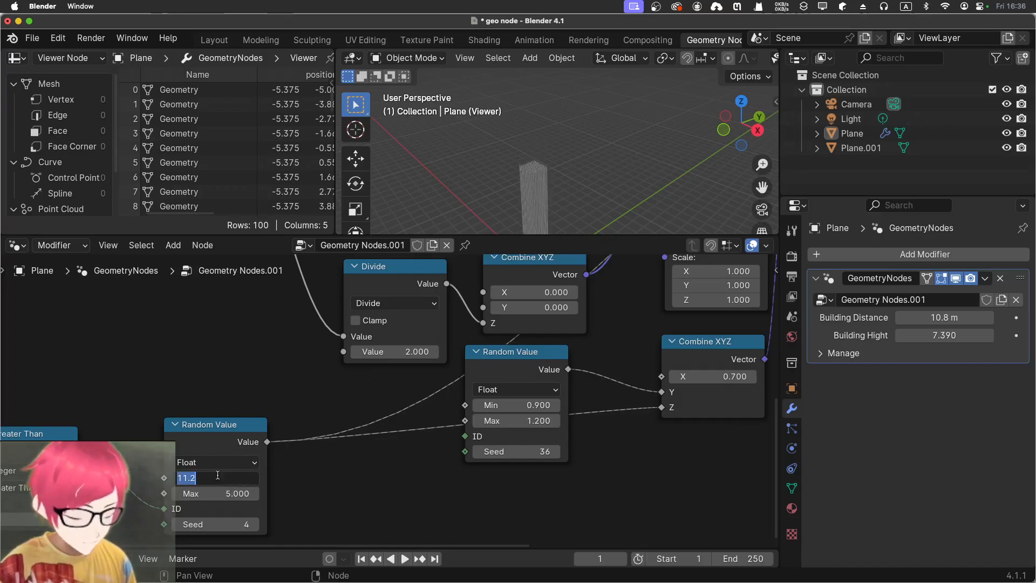
key("Return")
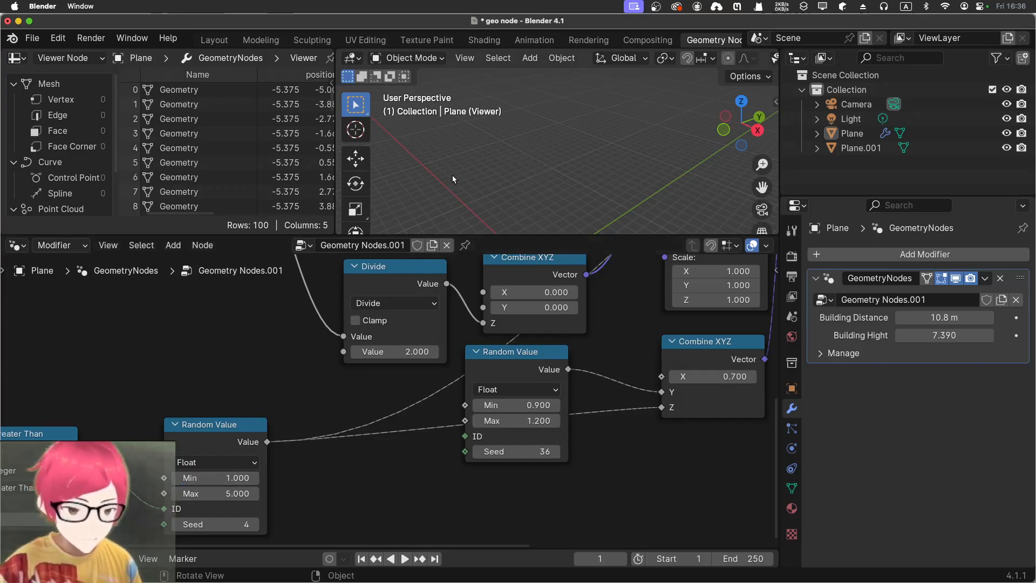
Enlarge the 3D viewport and examine the heights of the towers on the ground plane
middle_click_drag(452, 175, 439, 126)
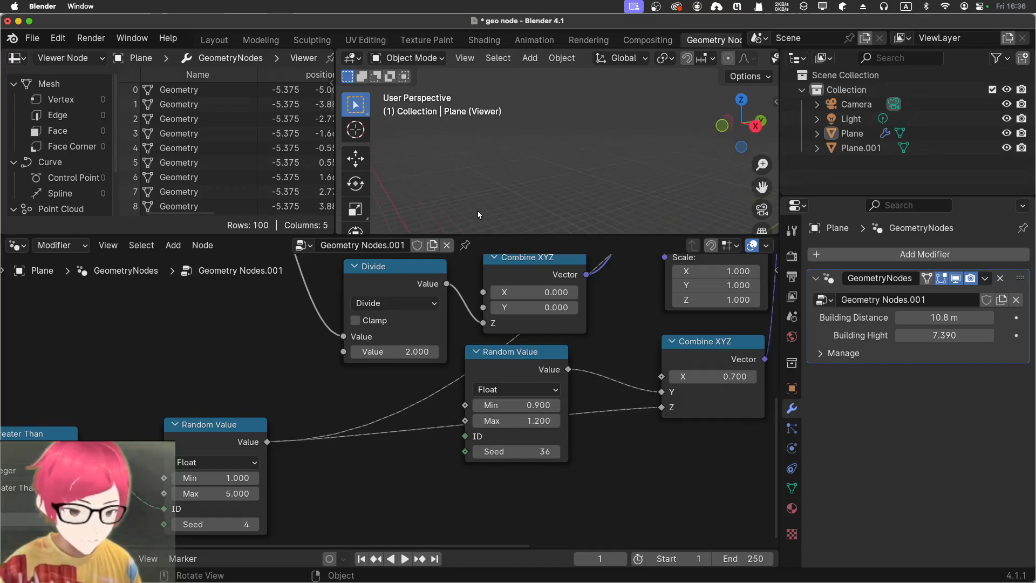
left_click_drag(489, 235, 495, 427)
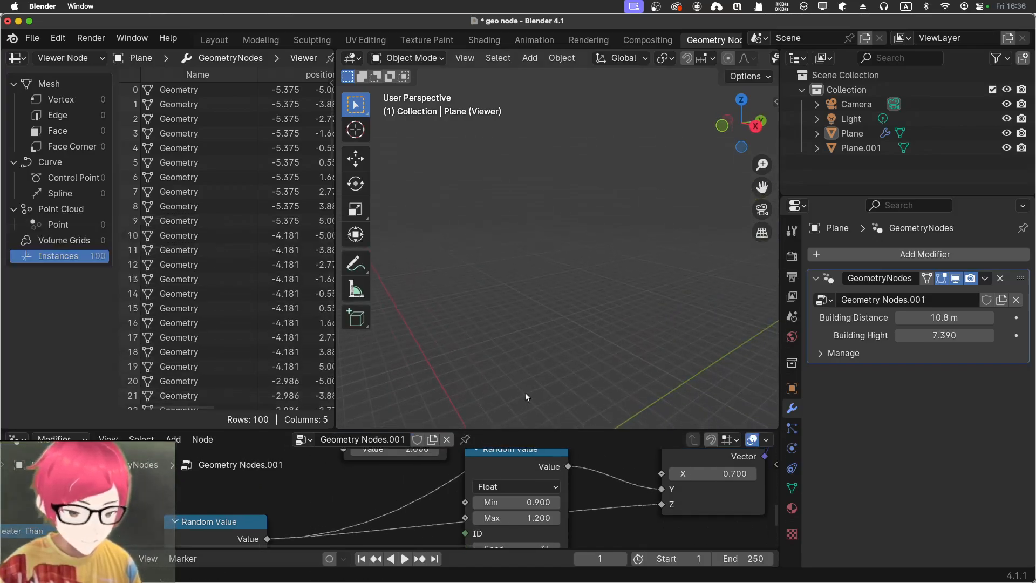
middle_click_drag(525, 392, 493, 303)
scroll(494, 303, "up", 6)
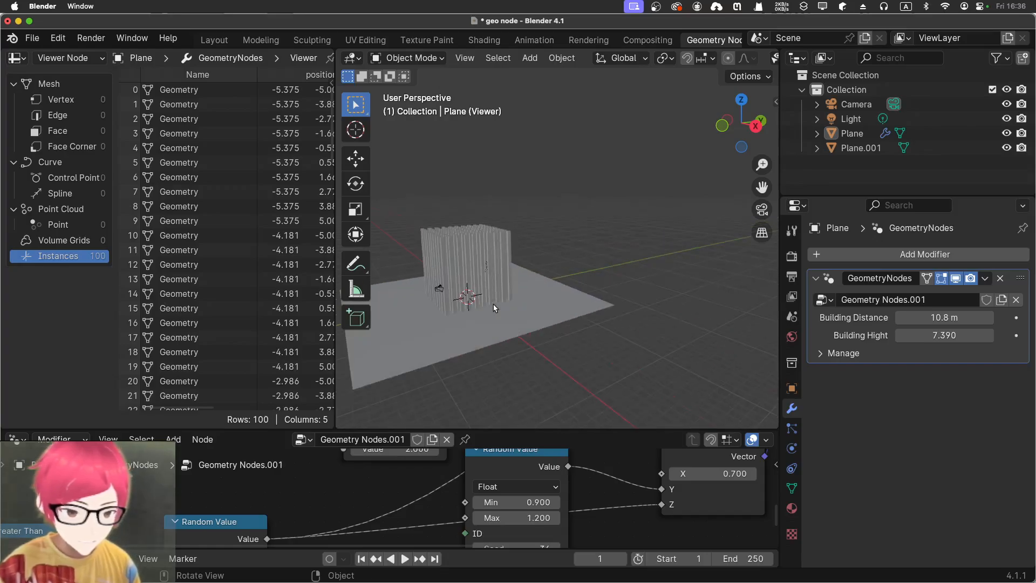
middle_click_drag(503, 348, 631, 303)
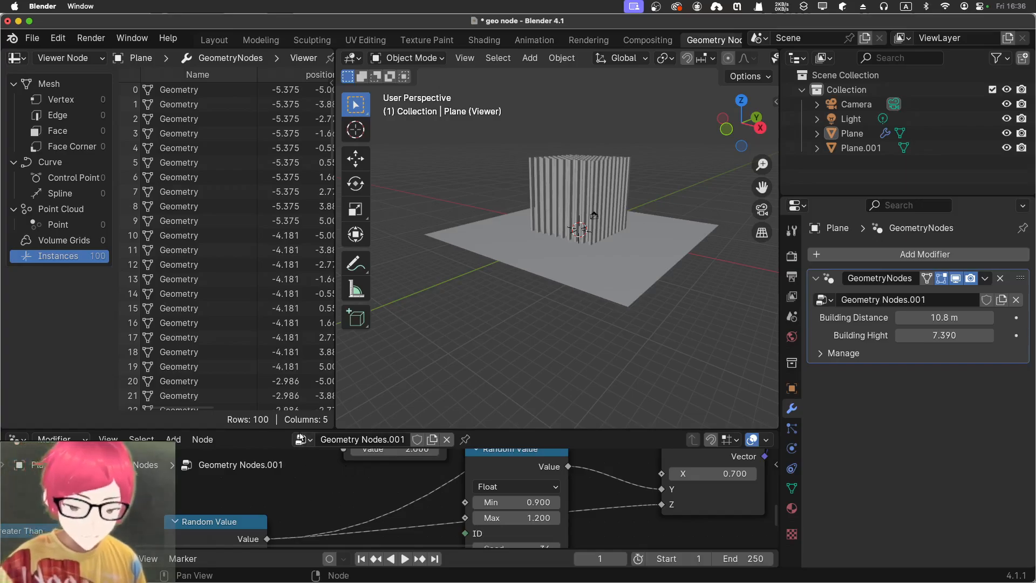
Try deleting the ID and Greater Than nodes, check the towers, and undo the deletion
left_click_drag(303, 430, 302, 247)
middle_click_drag(228, 368, 534, 334)
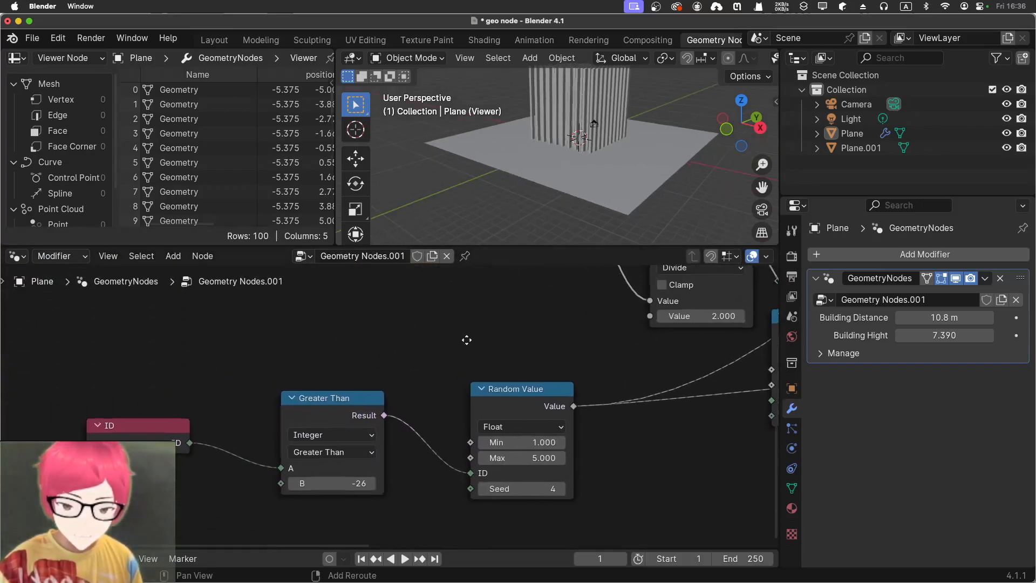
left_click_drag(28, 364, 417, 532)
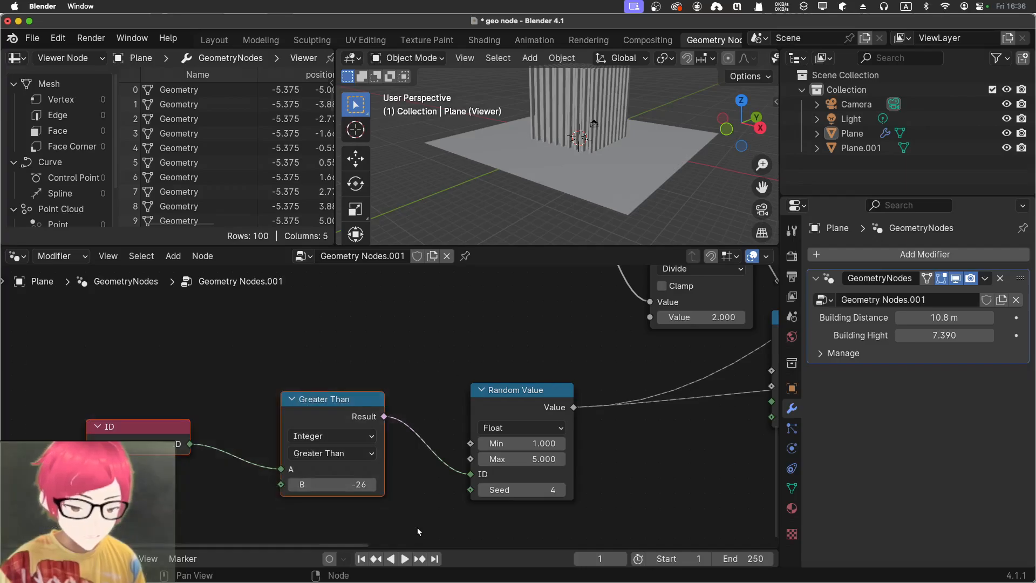
key("x")
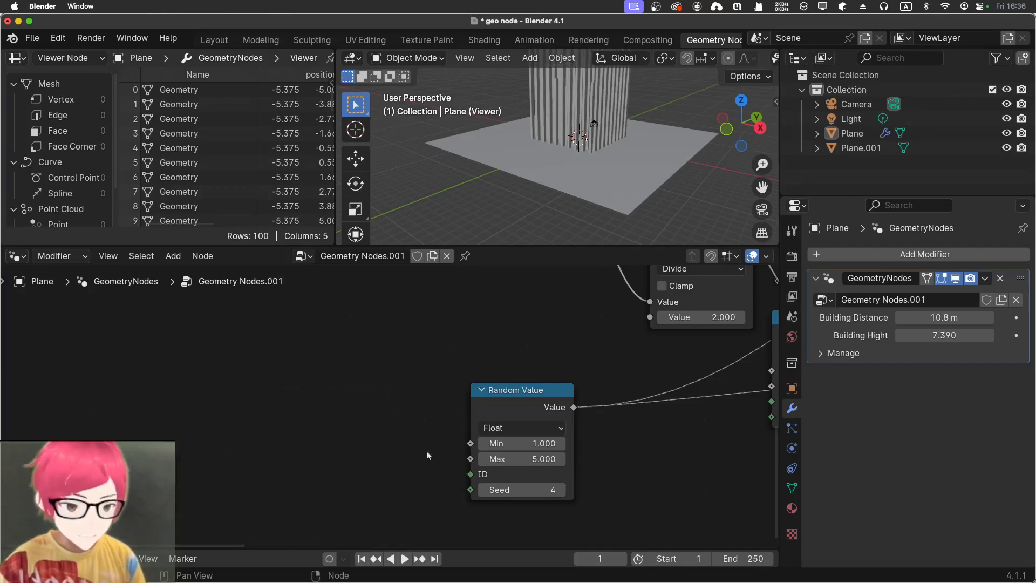
middle_click_drag(435, 392, 152, 423)
middle_click_drag(433, 243, 528, 237)
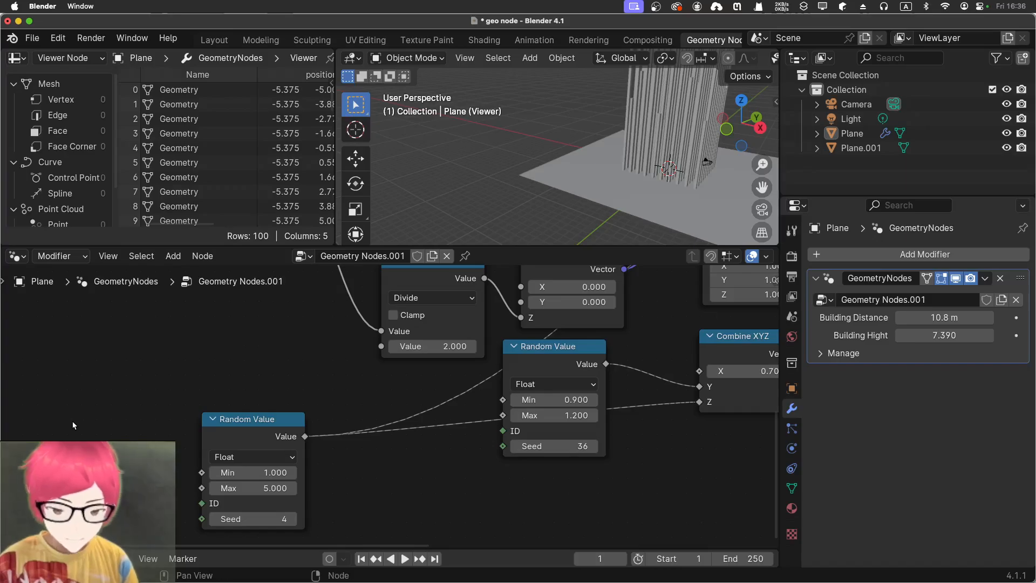
key("super+z")
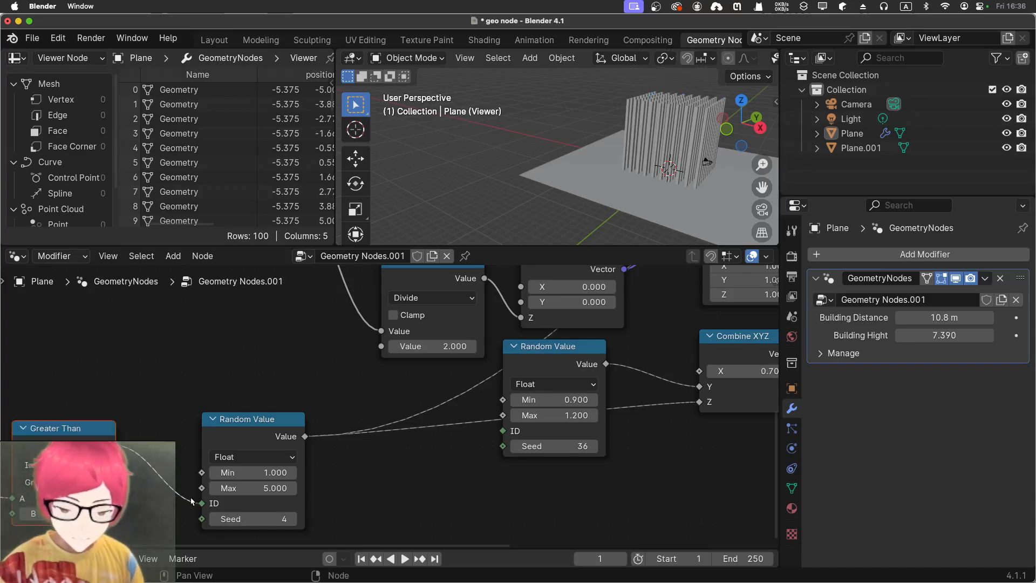
Disconnect the Greater Than result from the height Random Value's ID input and inspect the towers and the node tree
left_click_drag(202, 506, 152, 380)
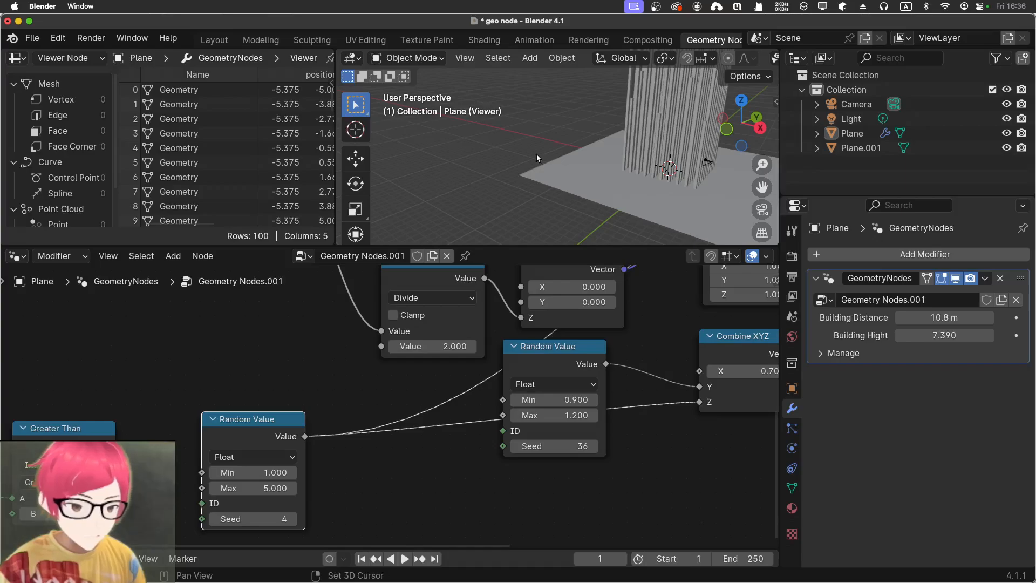
middle_click_drag(536, 154, 481, 209, "shift")
scroll(278, 364, "up", 8)
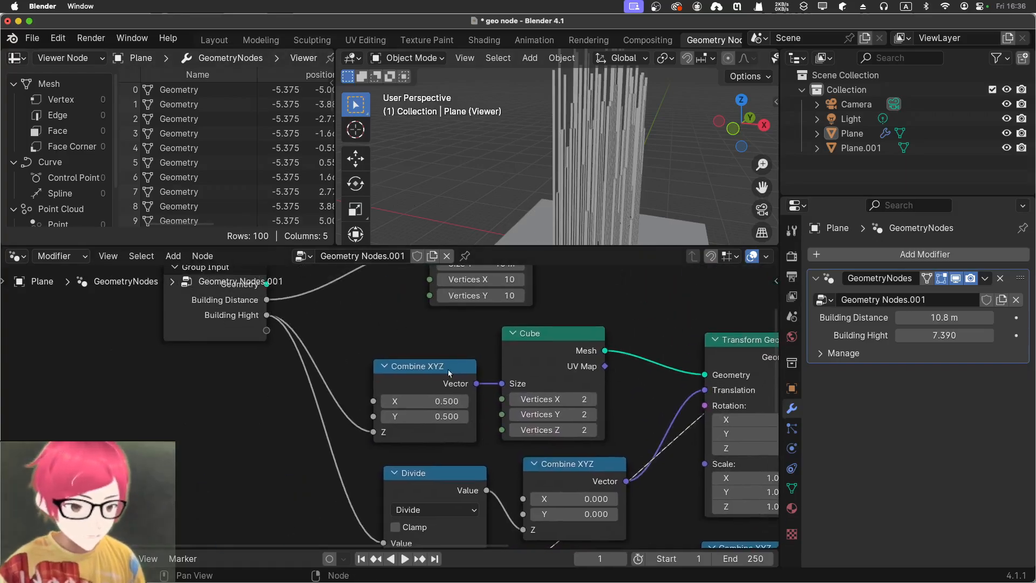
middle_click_drag(289, 371, 390, 200)
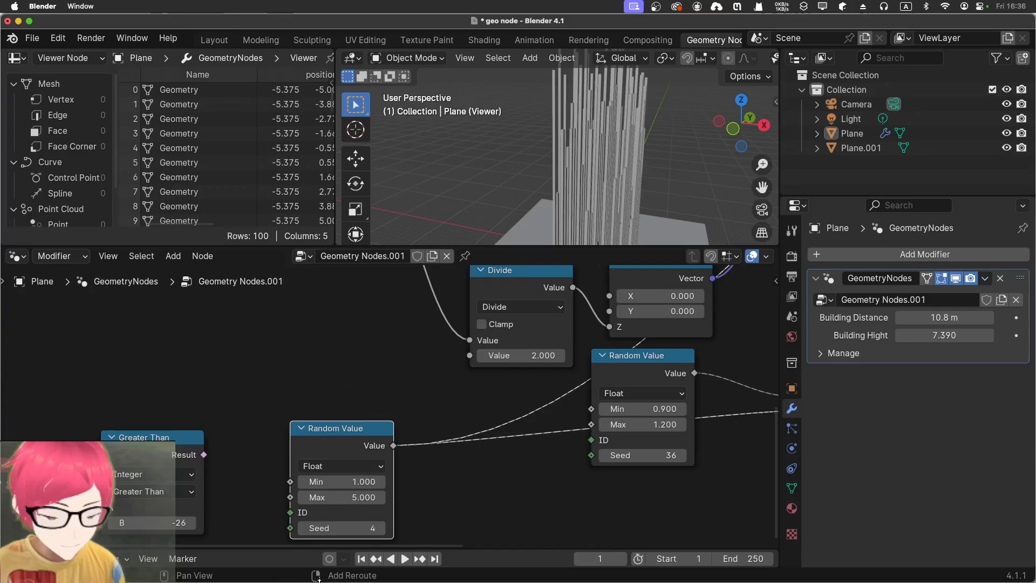
Set the maximum of the height Random Value node, whose minimum is 1, to 3
middle_click_drag(242, 416, 258, 337)
left_click(355, 419)
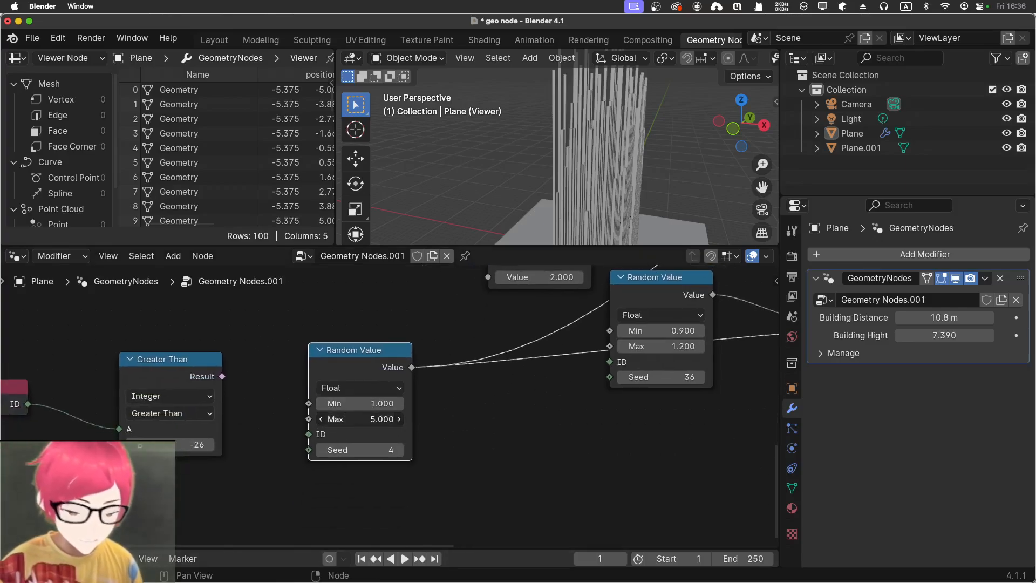
type("3")
key("Return")
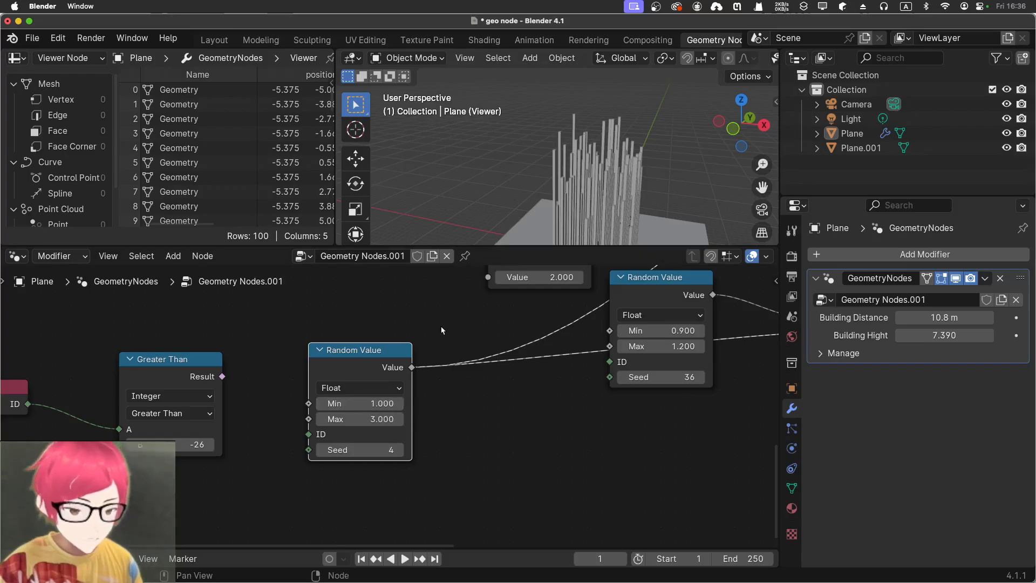
Set the Grid node's Size Y to 31.4 m and check the spread of the towers on the plane
middle_click_drag(425, 318, 421, 476)
scroll(392, 378, "up", 4)
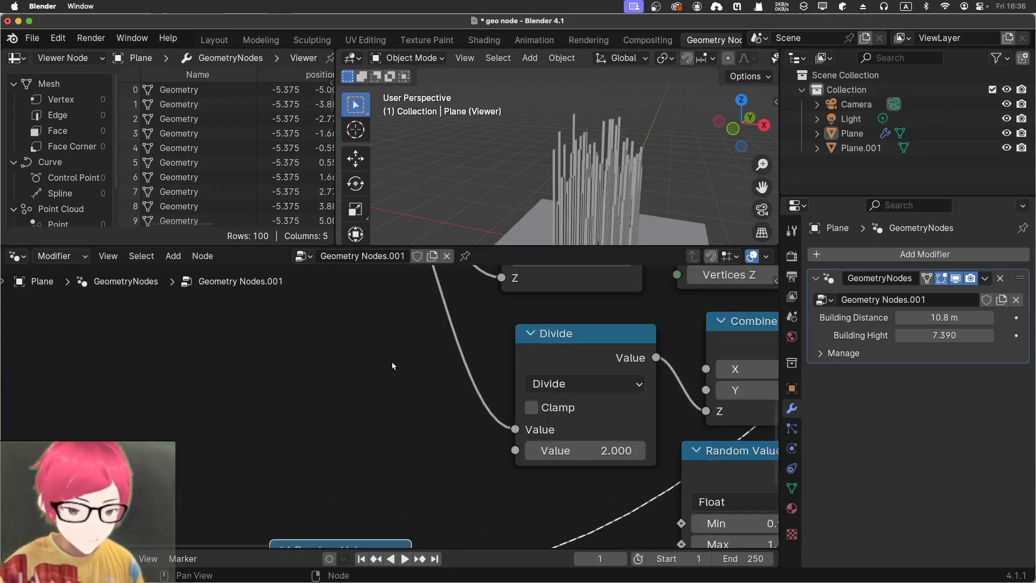
middle_click_drag(377, 430, 361, 548)
middle_click_drag(486, 387, 399, 530)
middle_click_drag(377, 374, 287, 333)
scroll(361, 390, "down", 3)
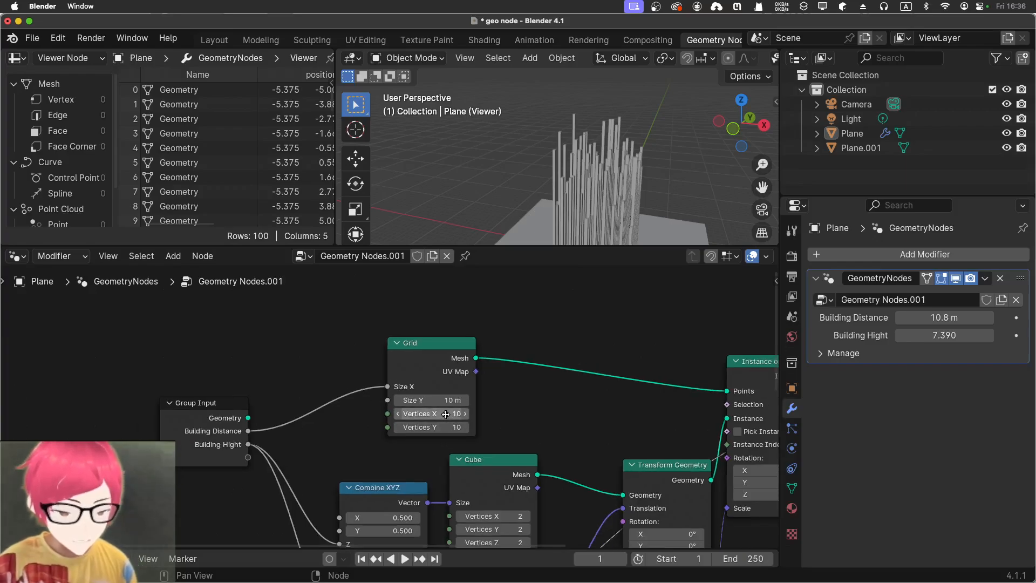
middle_click_drag(446, 414, 383, 382)
left_click_drag(378, 372, 456, 372)
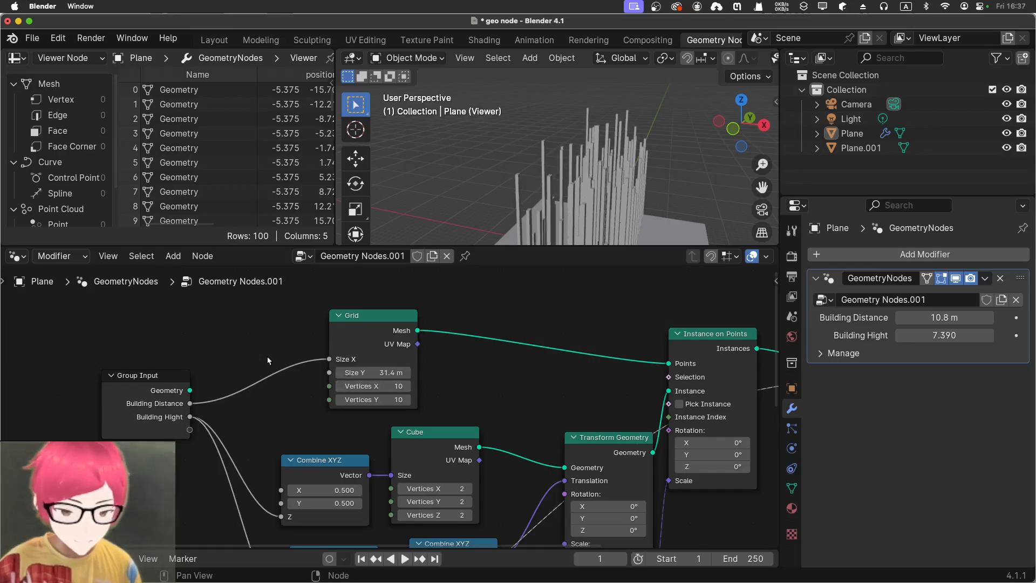
middle_click_drag(255, 349, 191, 340)
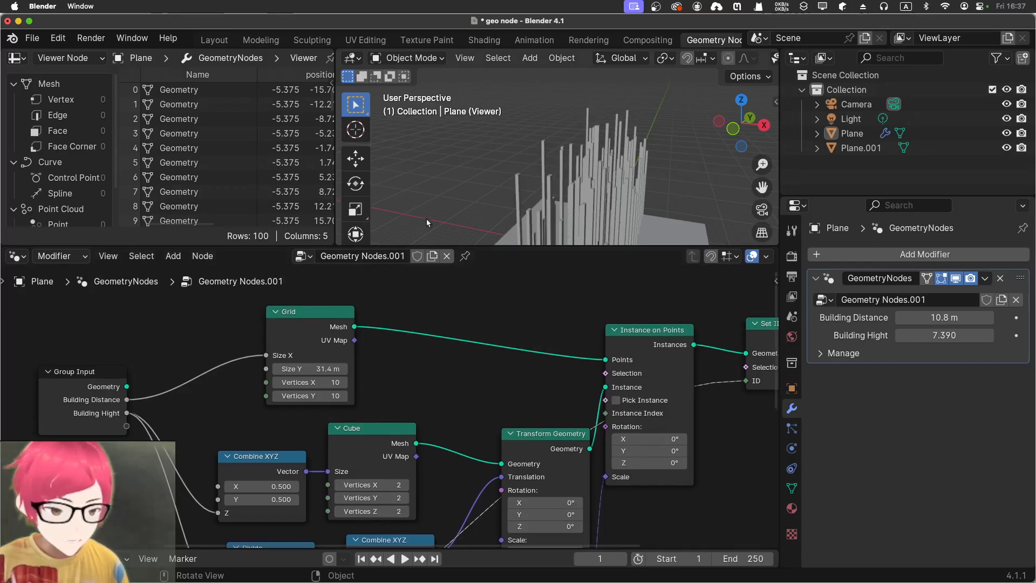
middle_click_drag(416, 206, 518, 234)
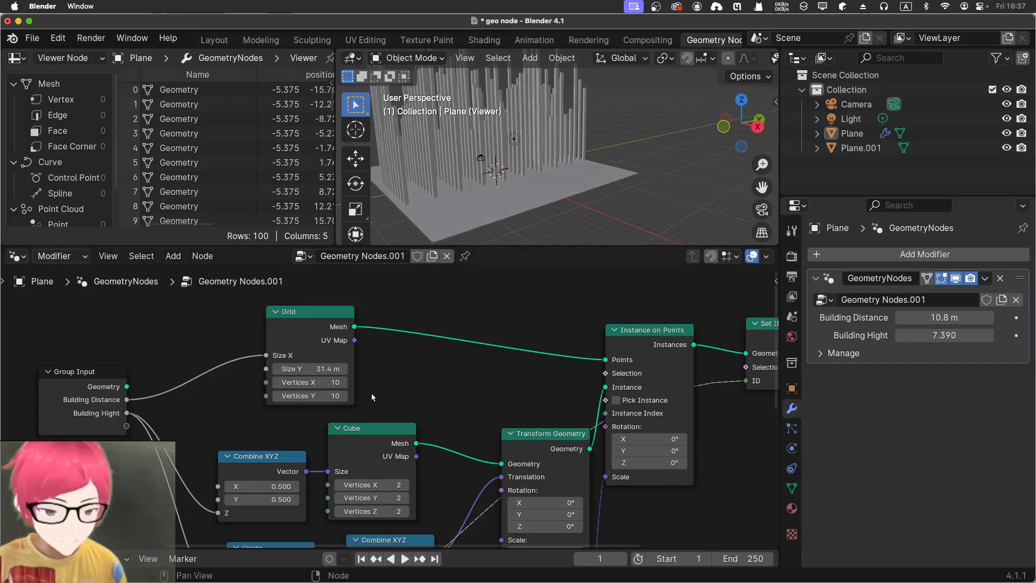
Try another Vertices X count on the Grid node and restore it to 10
left_click_drag(330, 383, 330, 383)
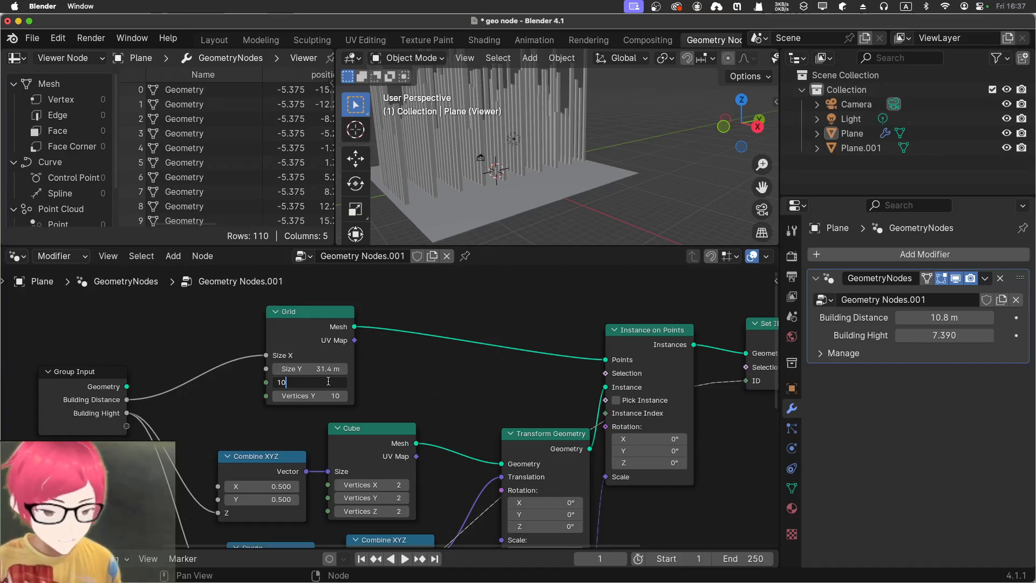
type("10")
key("Return")
Set X to 1.6 on the Combine XYZ node that drives the instance scale and check the tower widths
middle_click_drag(481, 405, 452, 341)
middle_click_drag(627, 495, 469, 378)
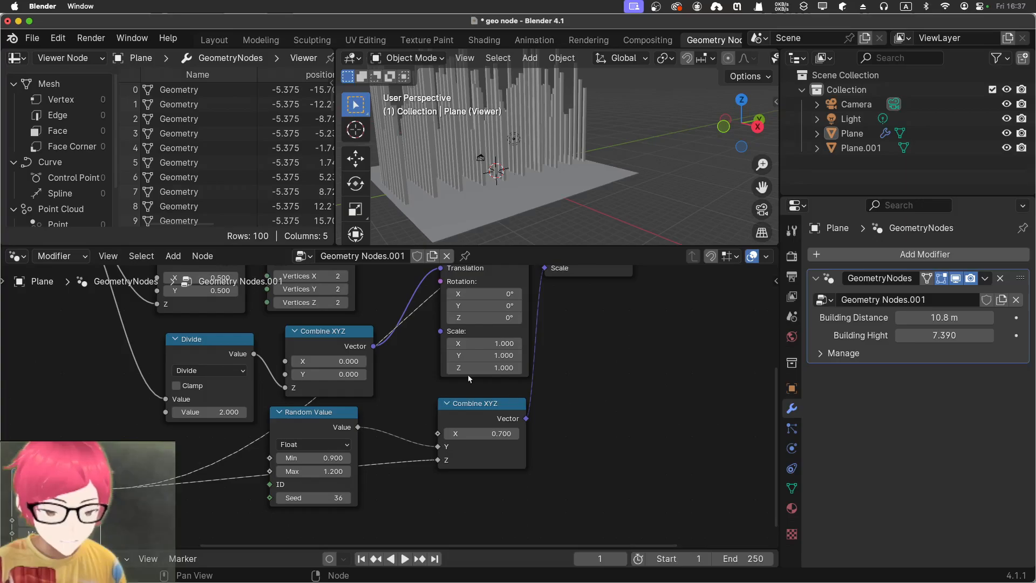
middle_click_drag(397, 423, 379, 475)
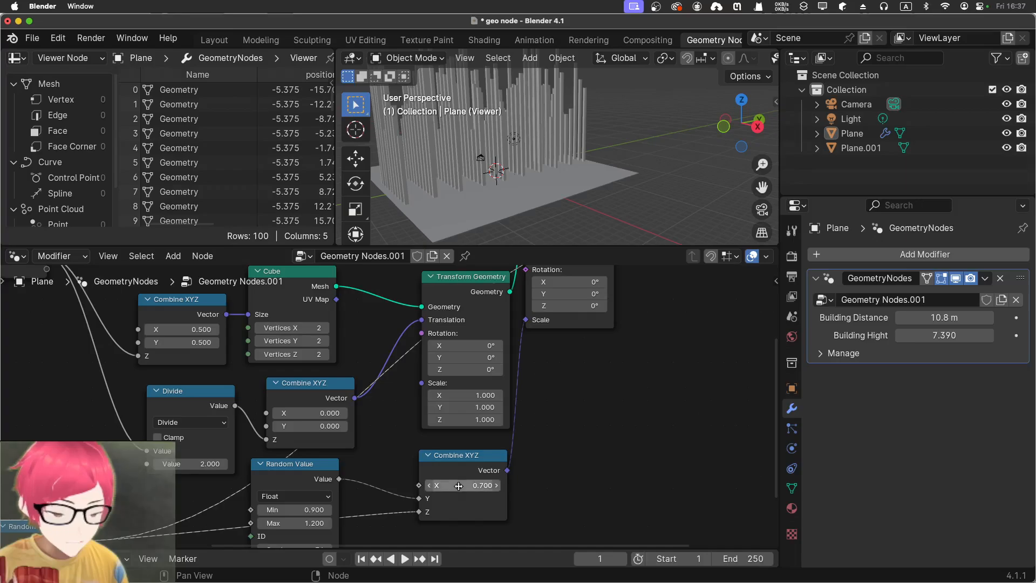
left_click_drag(463, 485, 495, 485)
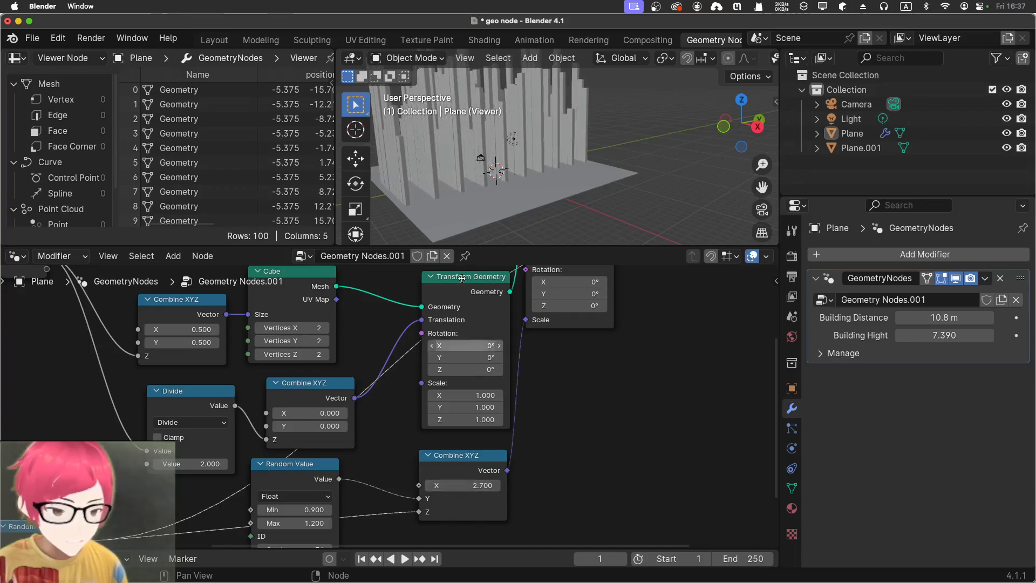
middle_click_drag(387, 222, 470, 228)
mouse_move(469, 482)
left_mouse_down()
mouse_move(441, 482)
mouse_move(451, 481)
left_mouse_up()
scroll(491, 112, "up", 2)
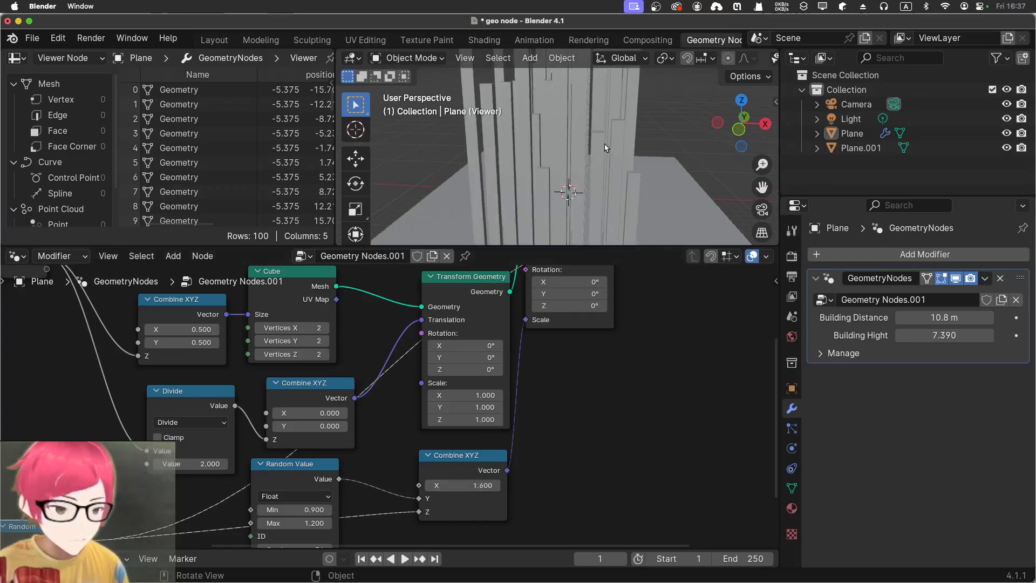
middle_click_drag(604, 148, 519, 147)
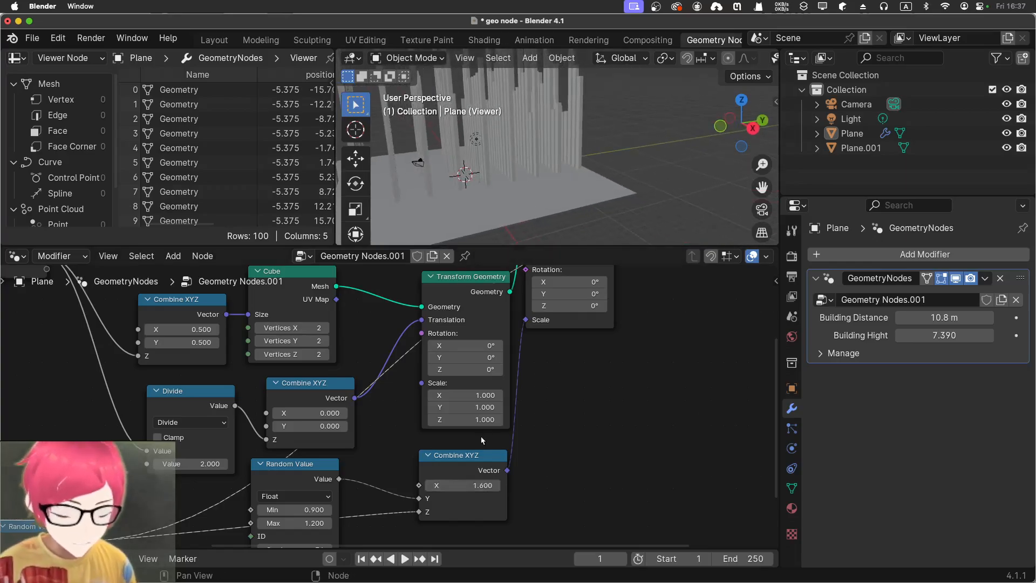
Set the Random Value node feeding the scale's Y to a minimum of 2.8 and a maximum of 4
middle_click_drag(396, 487, 481, 392)
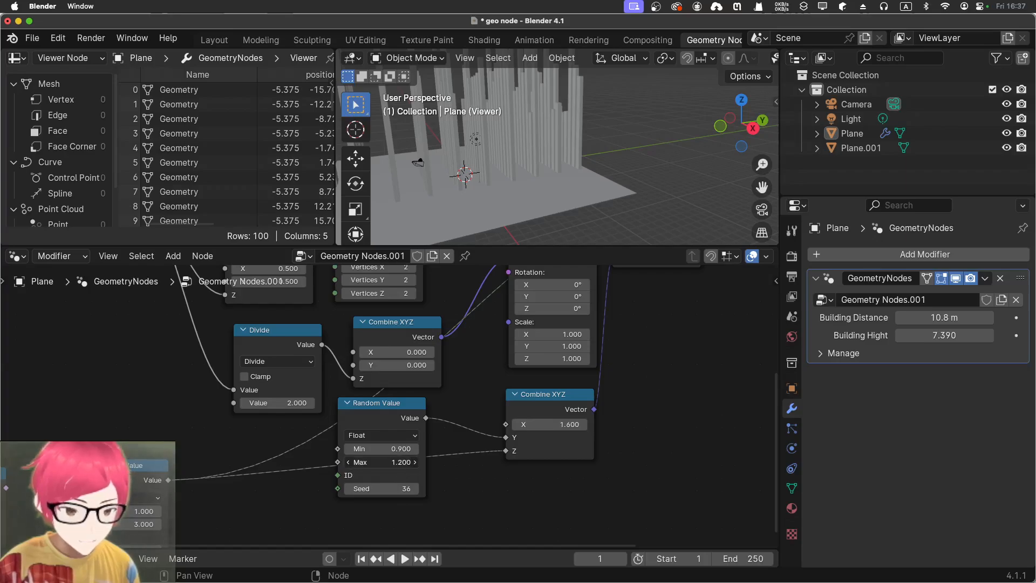
left_click_drag(381, 462, 421, 462)
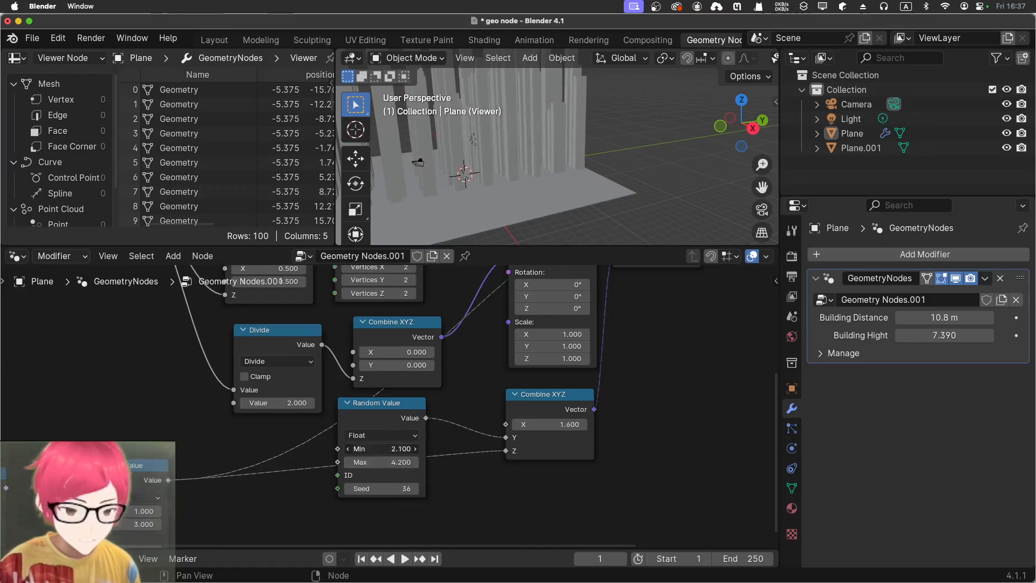
left_click_drag(388, 459, 372, 462)
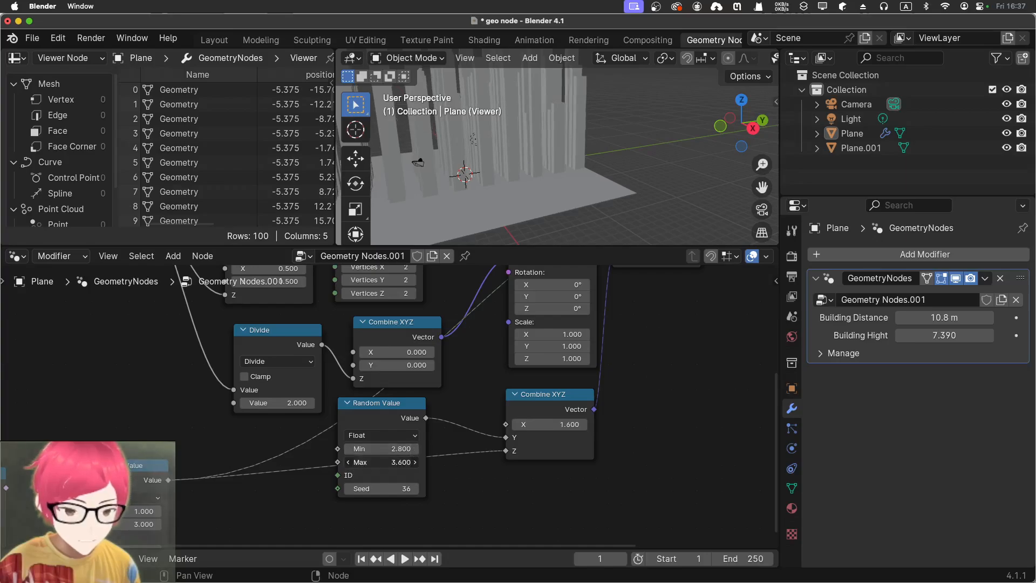
middle_click_drag(590, 215, 668, 198)
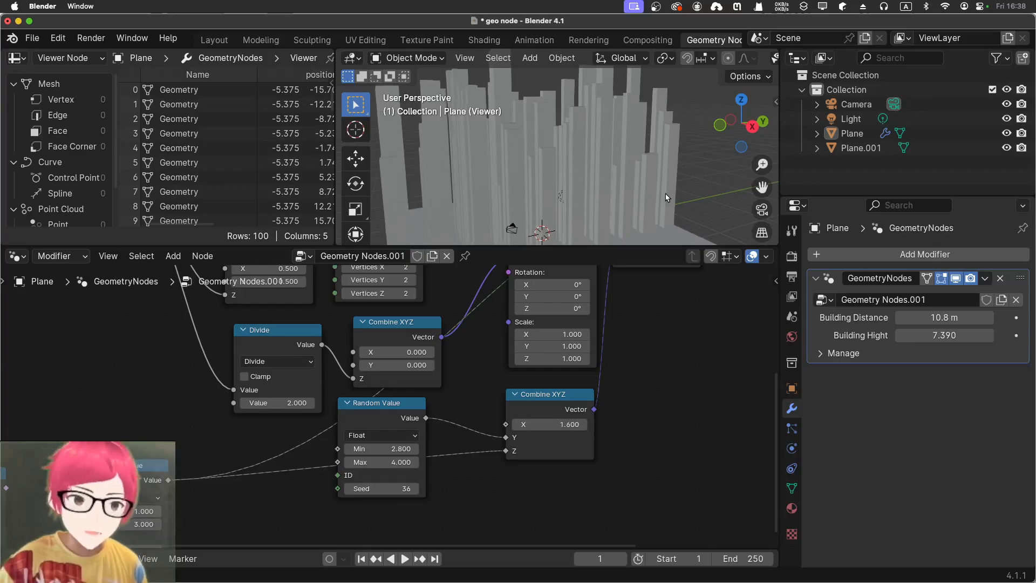
Add an Index node to the node tree and place it above the Group Output node
middle_click_drag(648, 423, 642, 545)
middle_click_drag(431, 320, 428, 330)
scroll(474, 417, "right", 5)
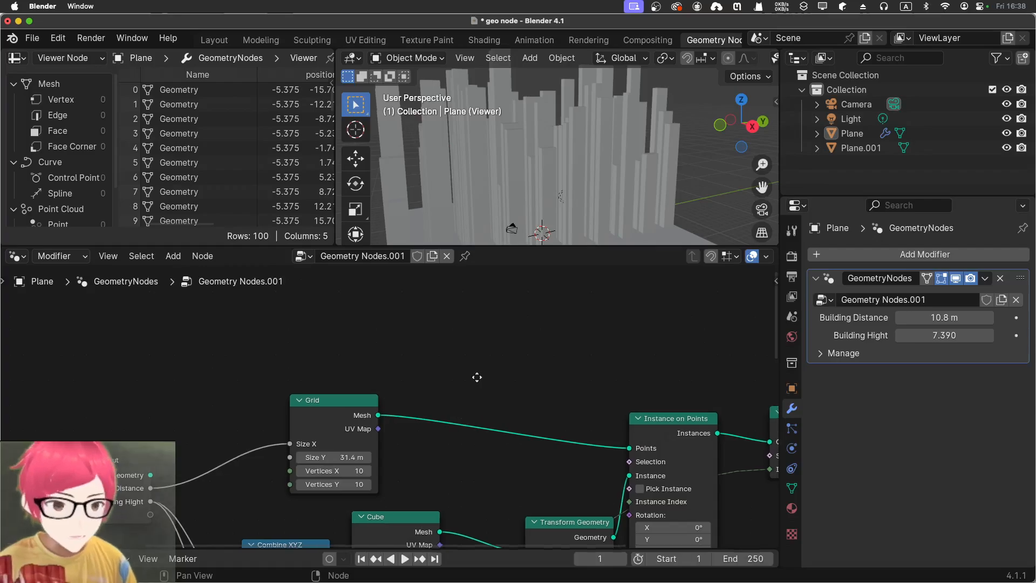
key("shift+a")
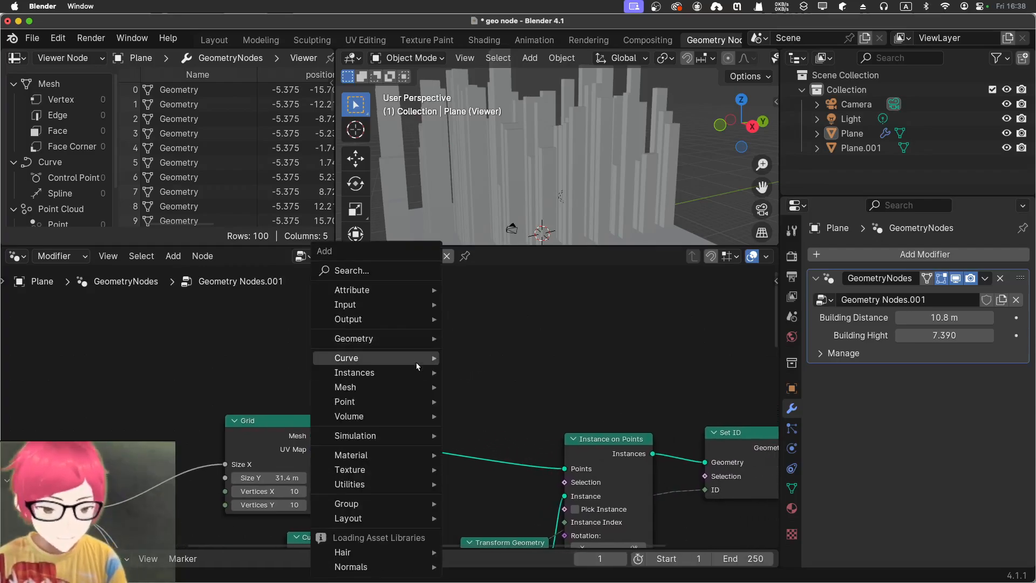
left_click(371, 270)
type("index")
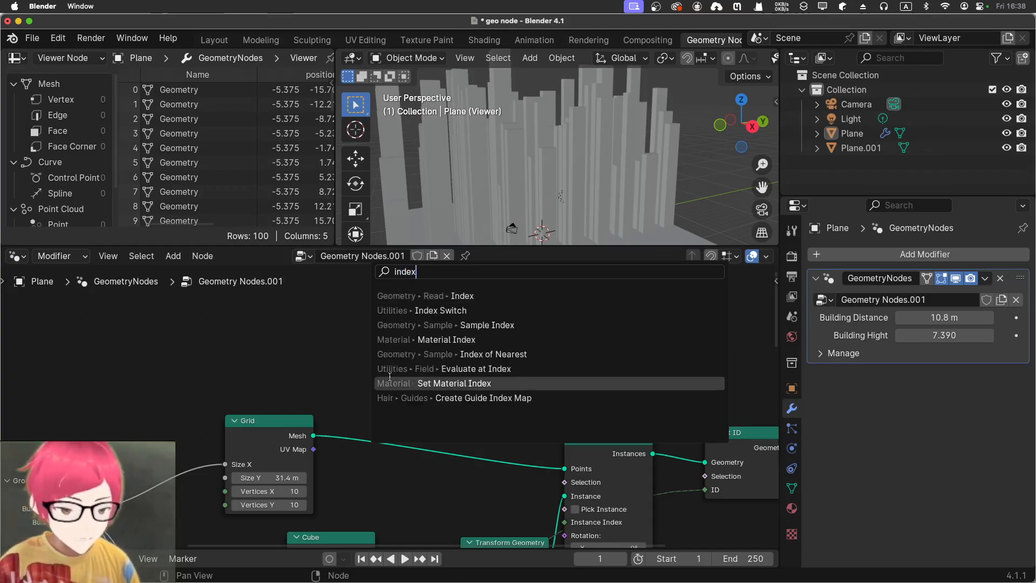
left_click(379, 297)
left_click(380, 322)
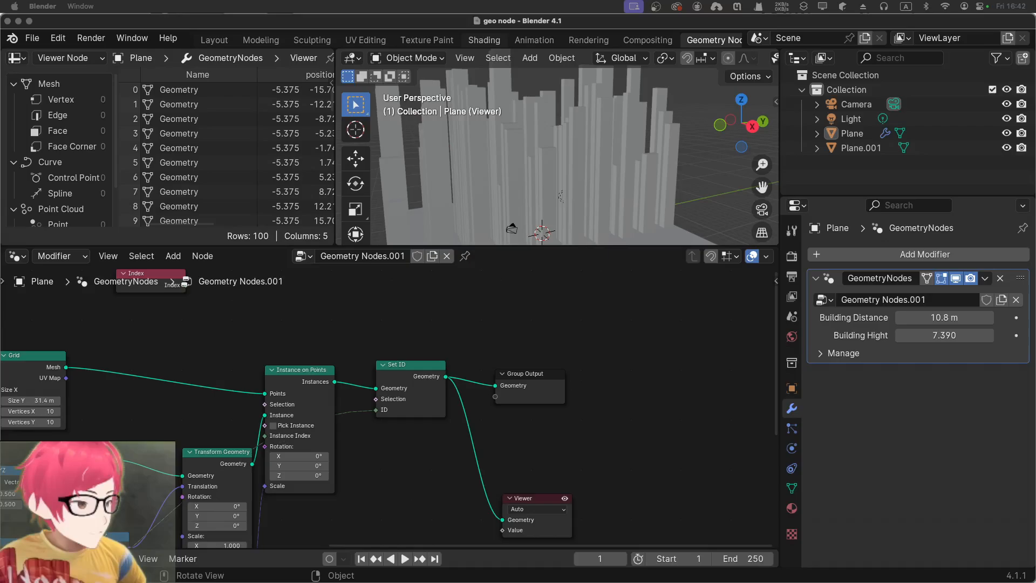
middle_click_drag(289, 341, 276, 377)
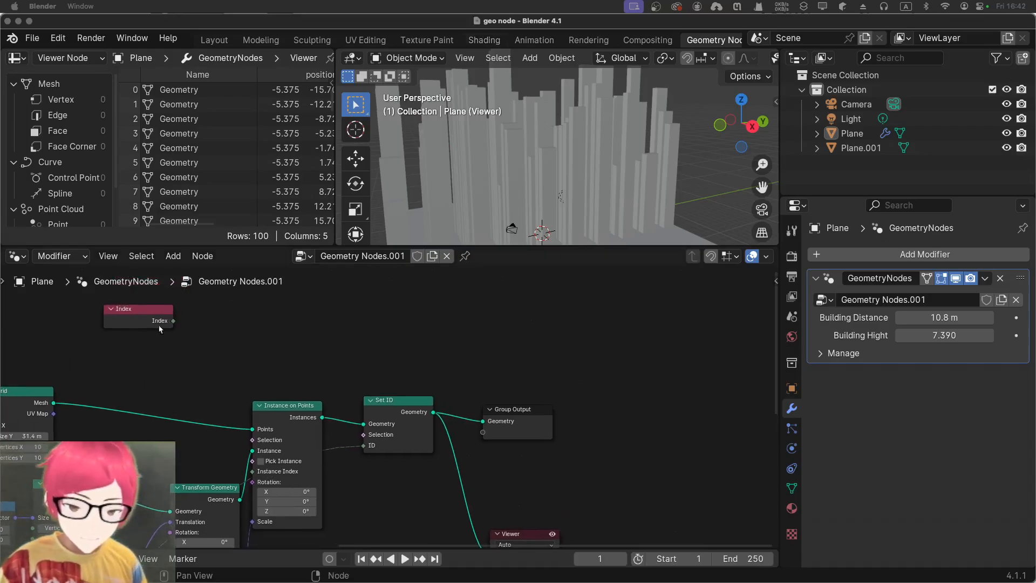
left_click_drag(125, 311, 512, 318)
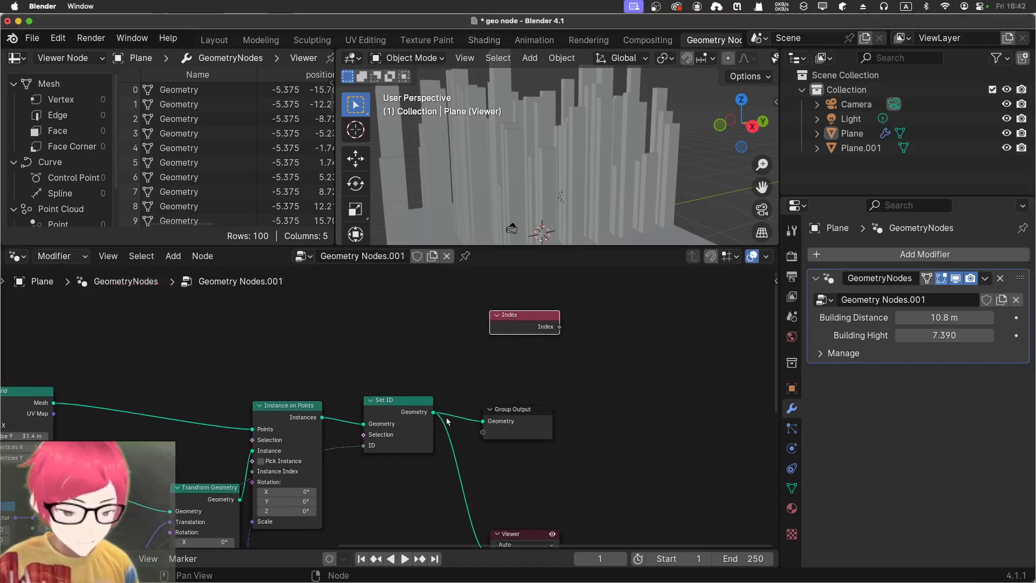
key("shift+a")
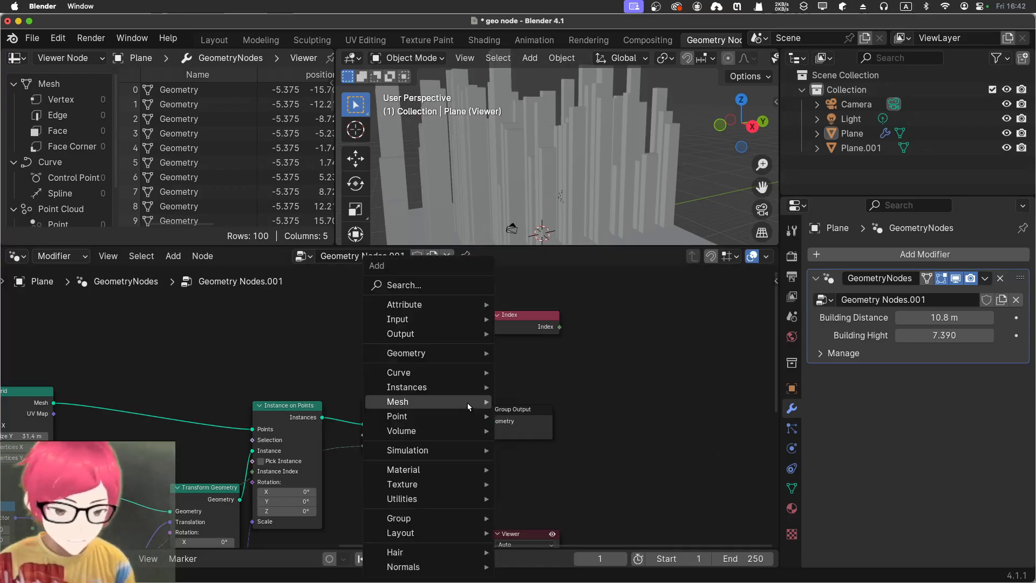
left_click(440, 288)
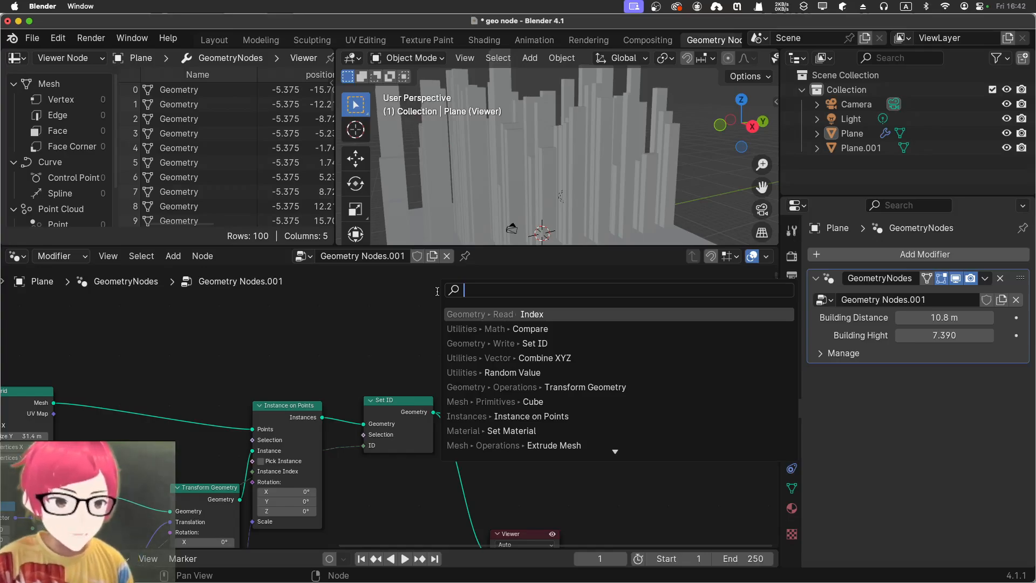
type("ma")
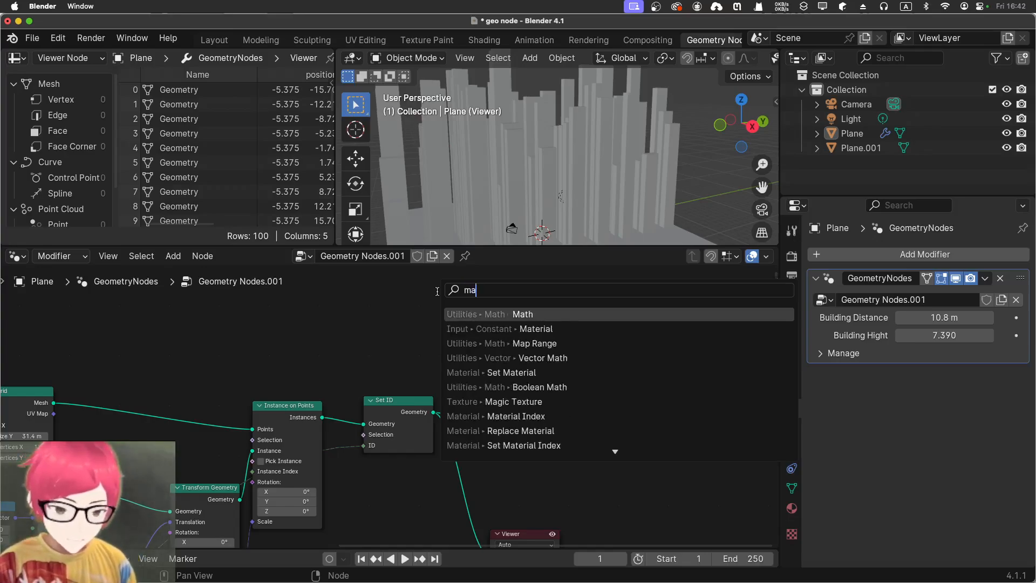
key("Down")
key("Return")
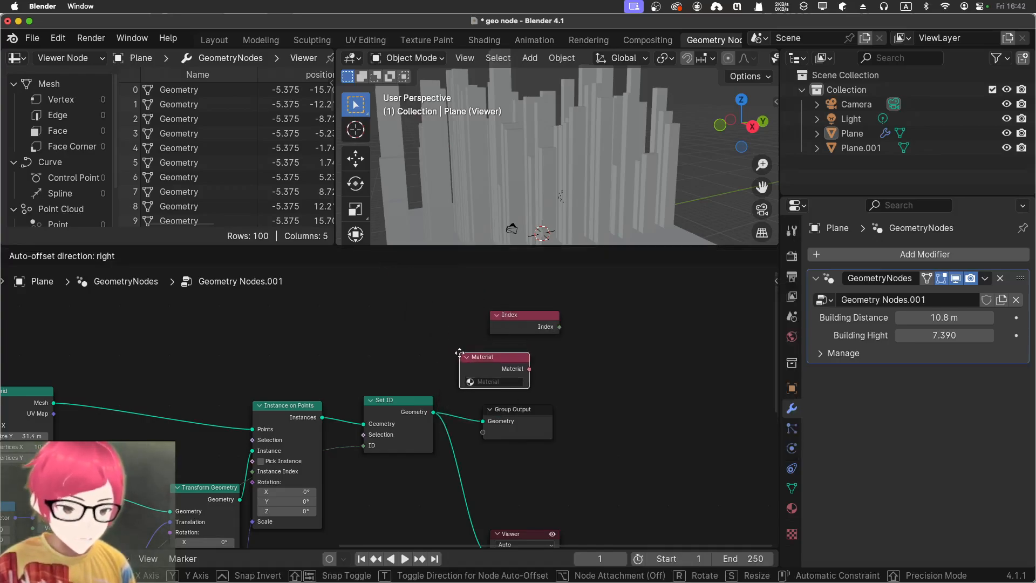
key("Escape")
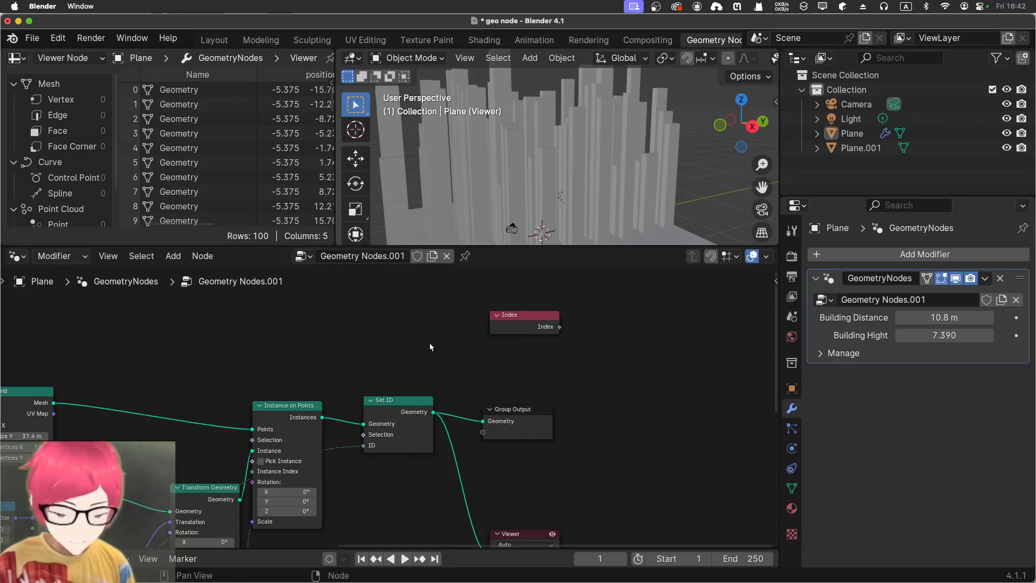
Add a Set Material node on the link between Set ID and Group Output
key("shift+a")
left_click(412, 286)
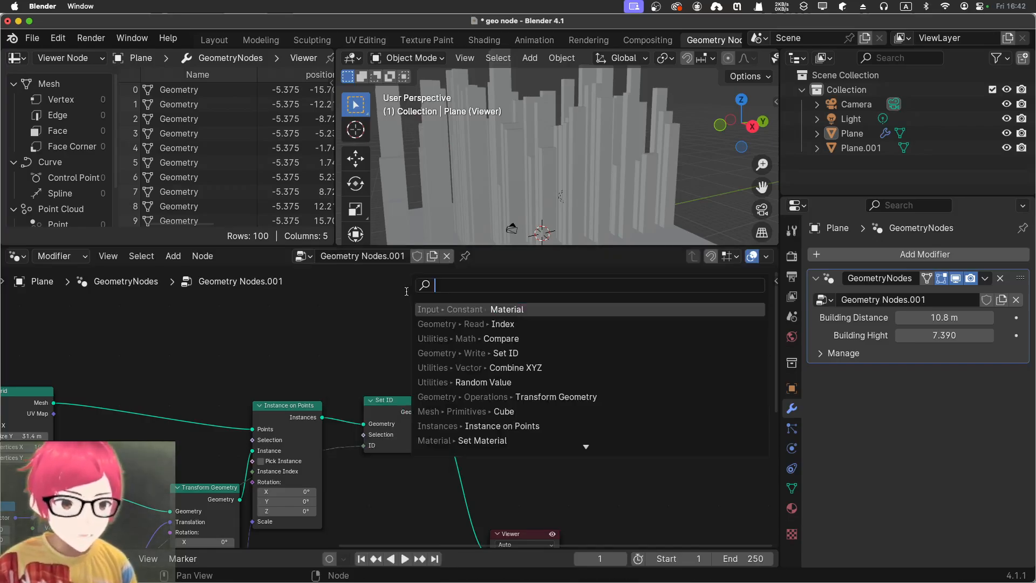
type("mate")
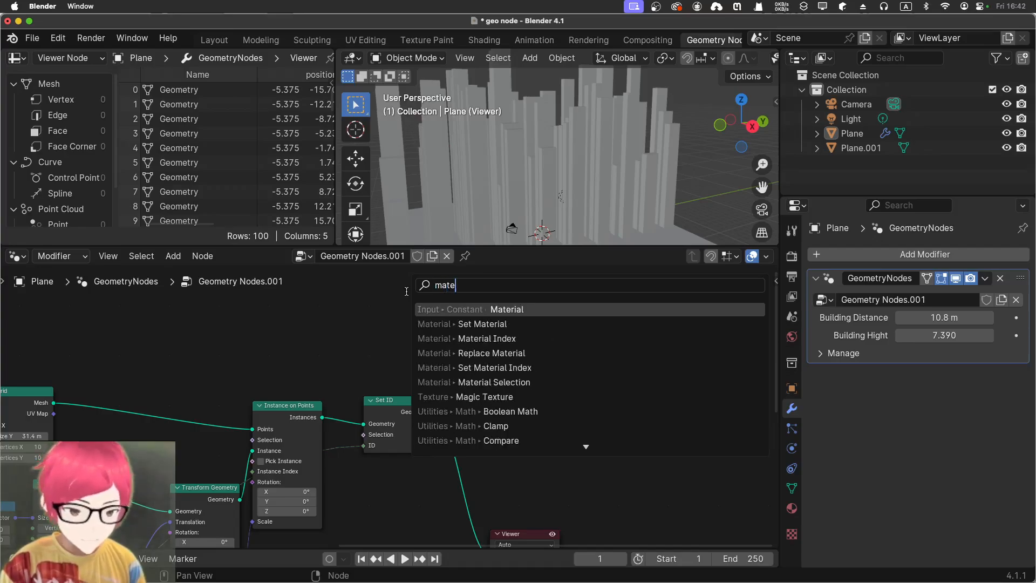
key("Down")
key("Return")
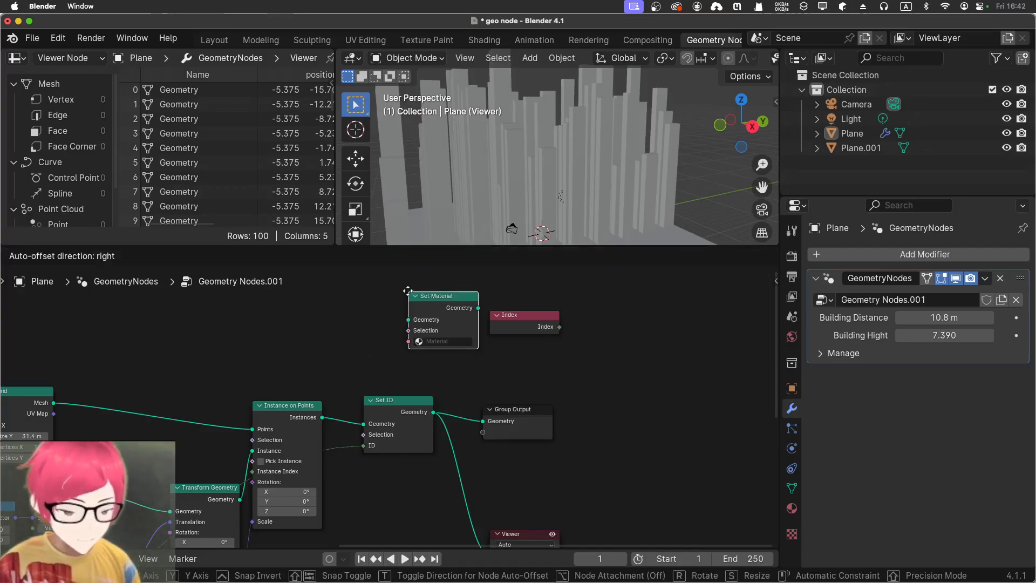
left_click(445, 391)
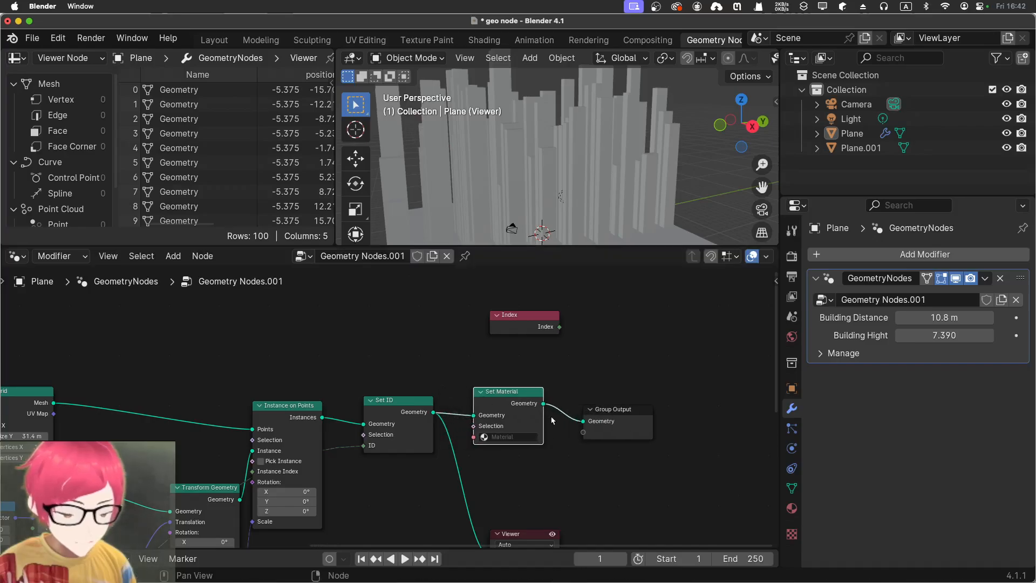
Check the Set Material node's available materials and create a new material on the Plane object
left_click(499, 436)
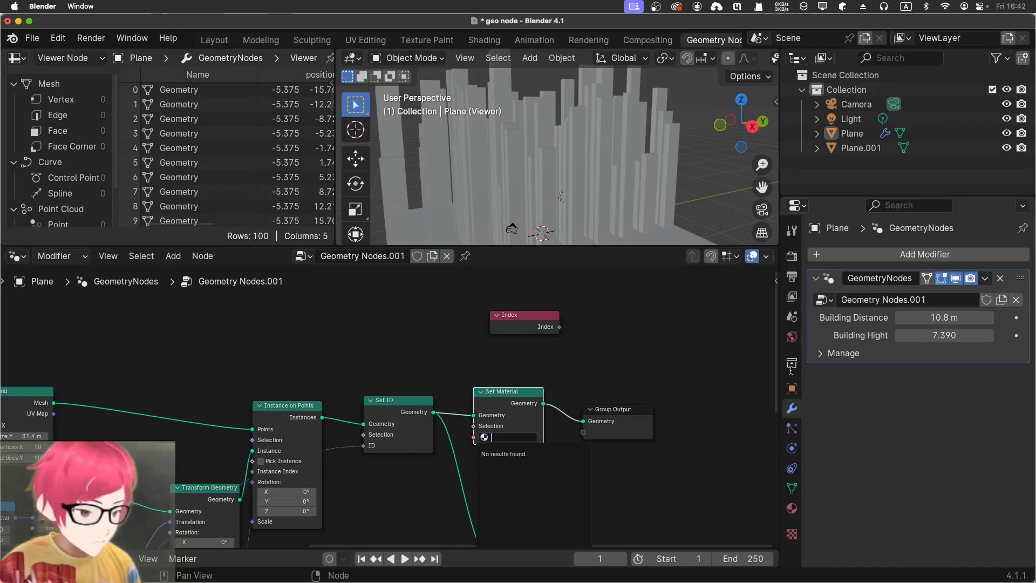
left_click(792, 508)
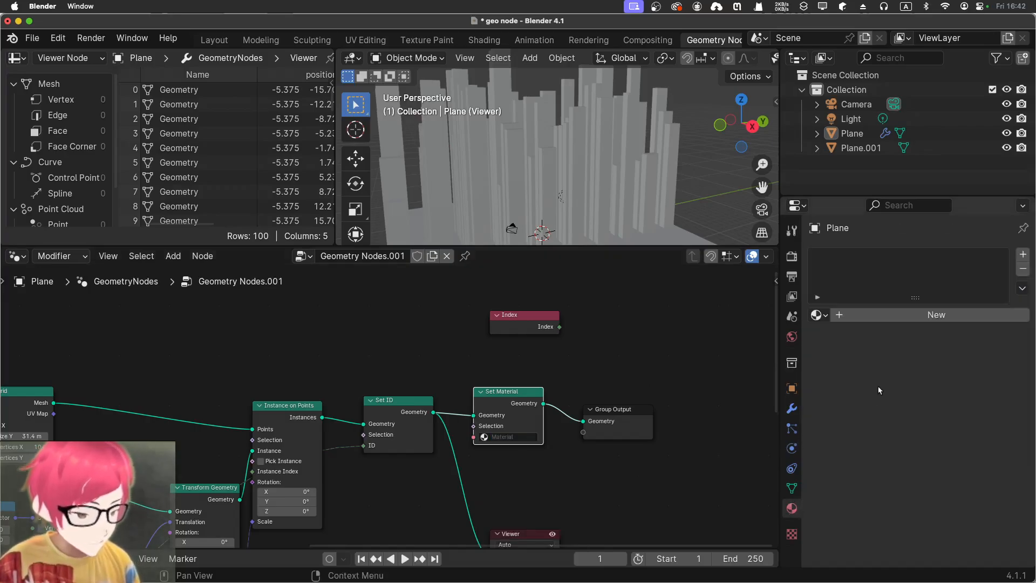
left_click(855, 316)
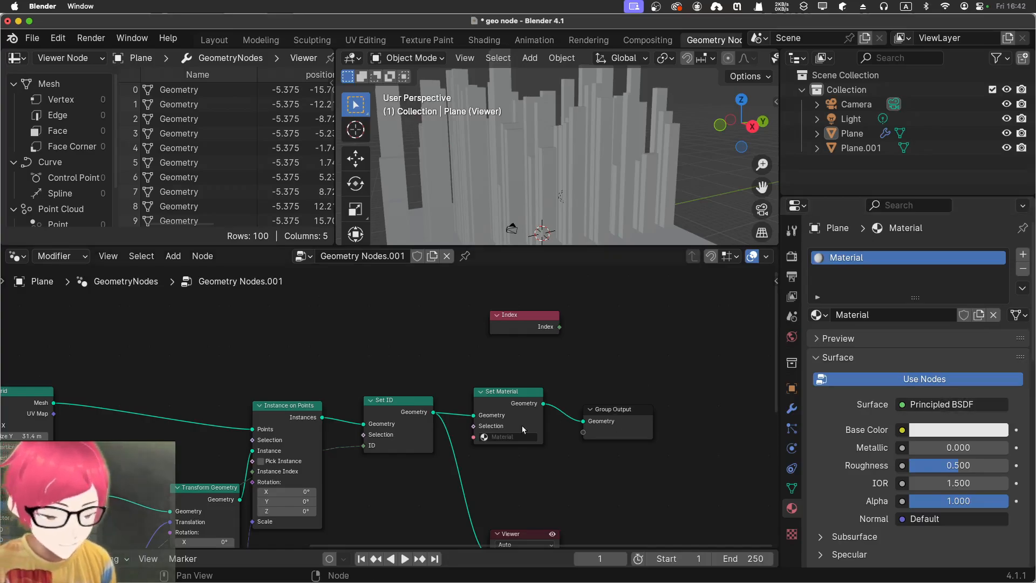
Assign the existing Material to the Set Material node
left_click(502, 435)
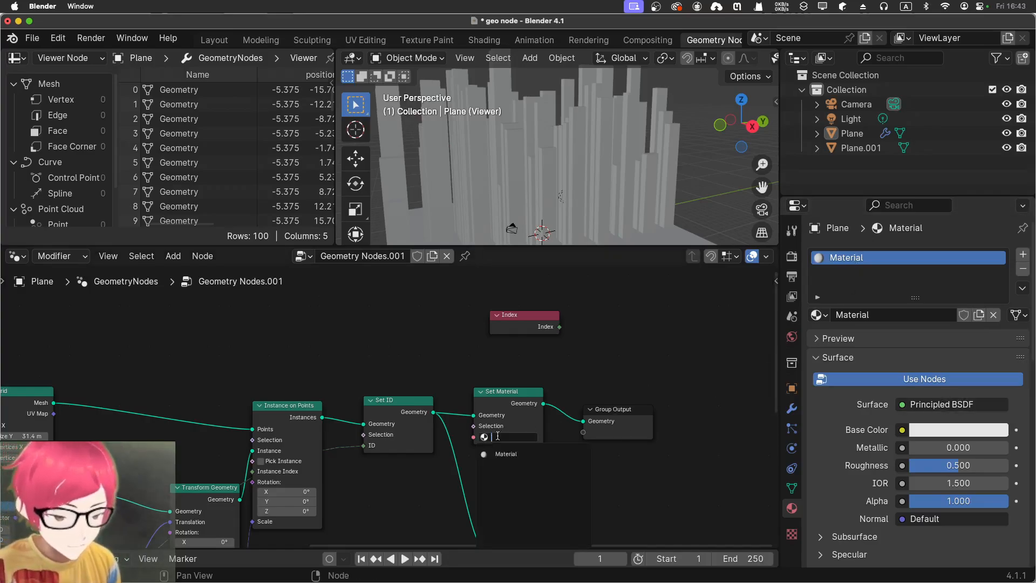
left_click(505, 456)
left_click(508, 332)
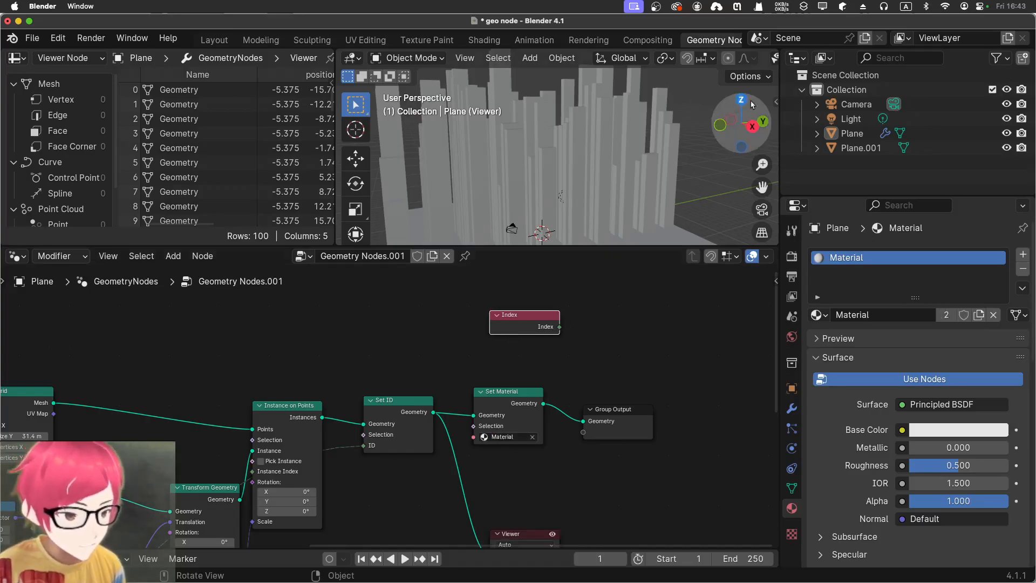
Switch the 3D viewport to material preview shading
left_click_drag(779, 101, 923, 154)
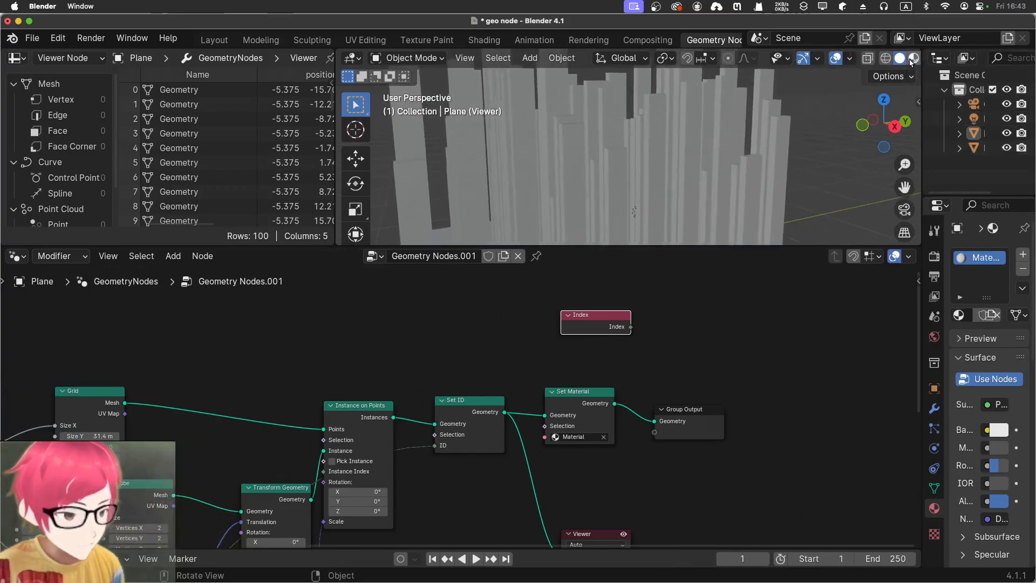
left_click(914, 58)
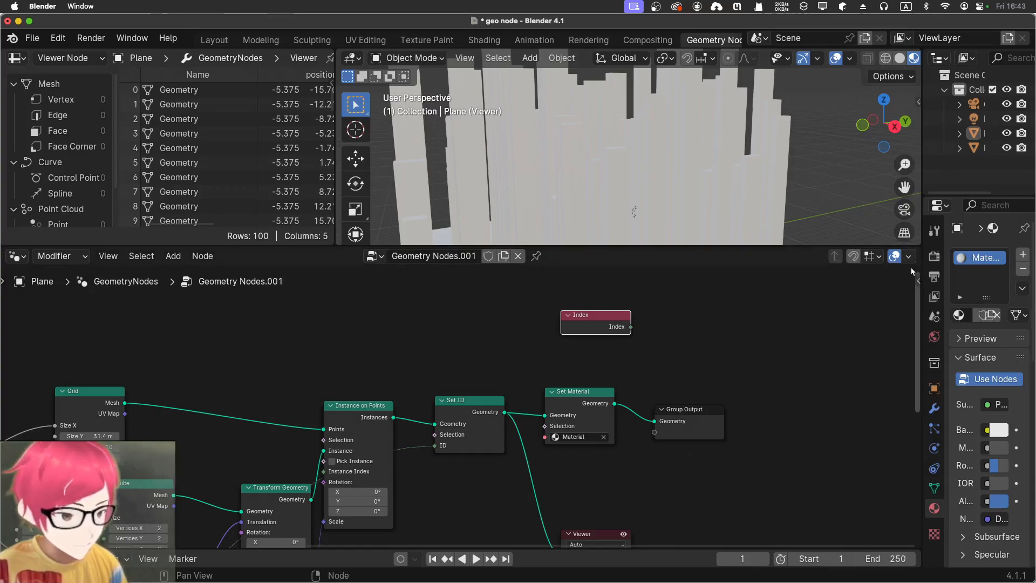
left_click_drag(920, 264, 748, 263)
Set the material's base color to fully saturated red
left_click(923, 435)
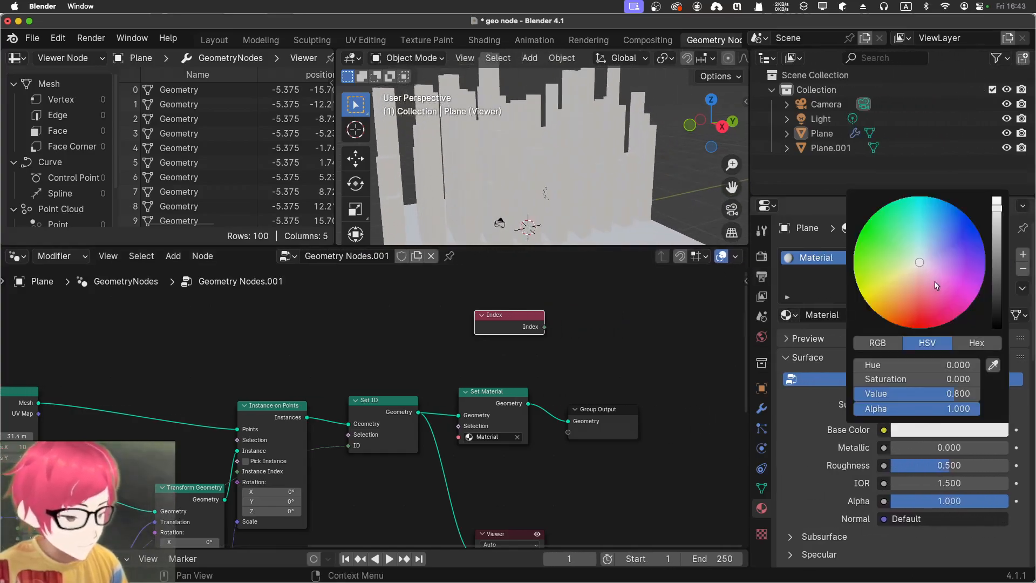
left_click_drag(933, 284, 920, 330)
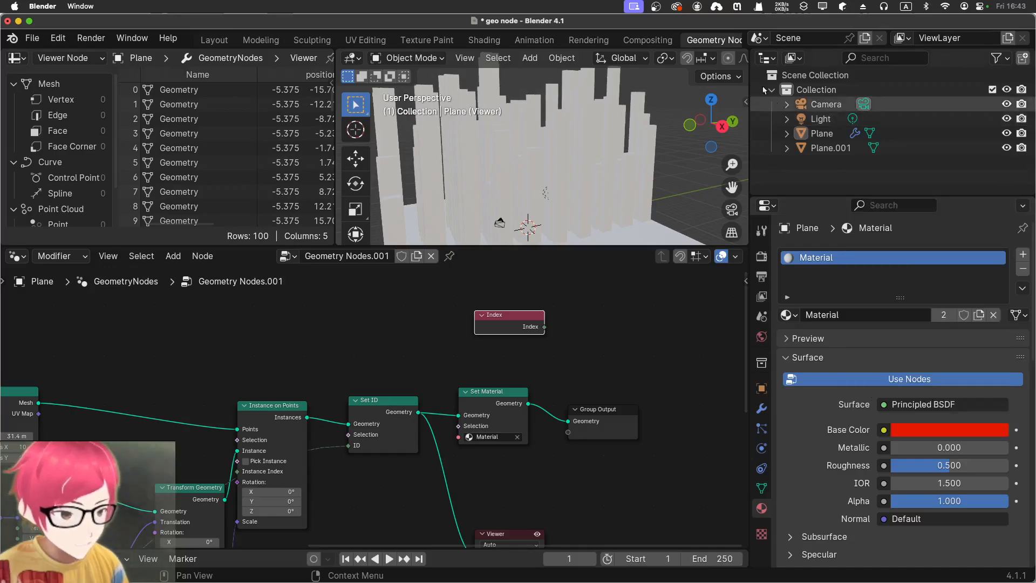
left_click(588, 393)
Delete the Viewer node from the geometry node tree so the viewport shows the Group Output result
left_click_drag(478, 393, 483, 394)
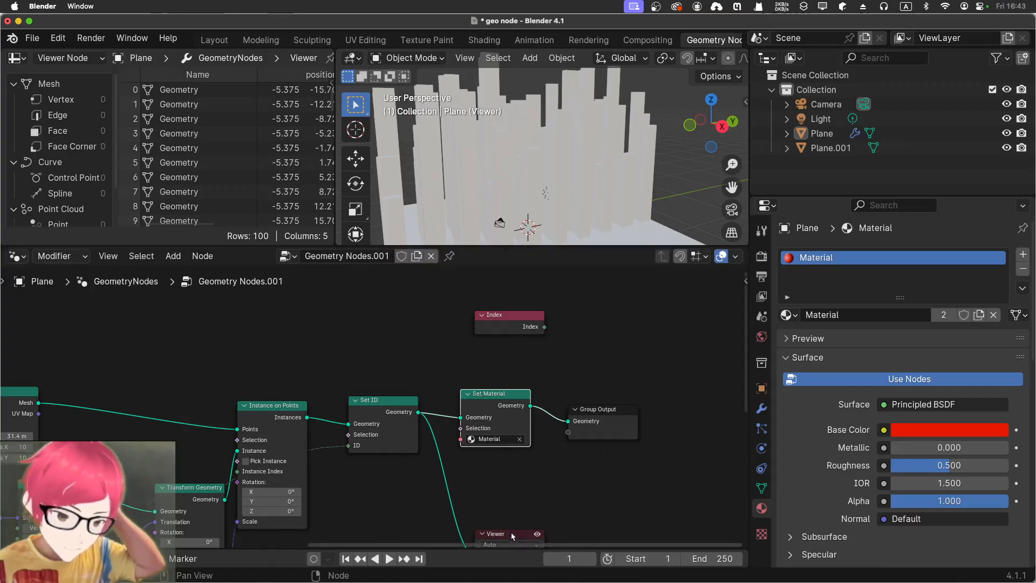
left_click_drag(513, 535, 577, 495)
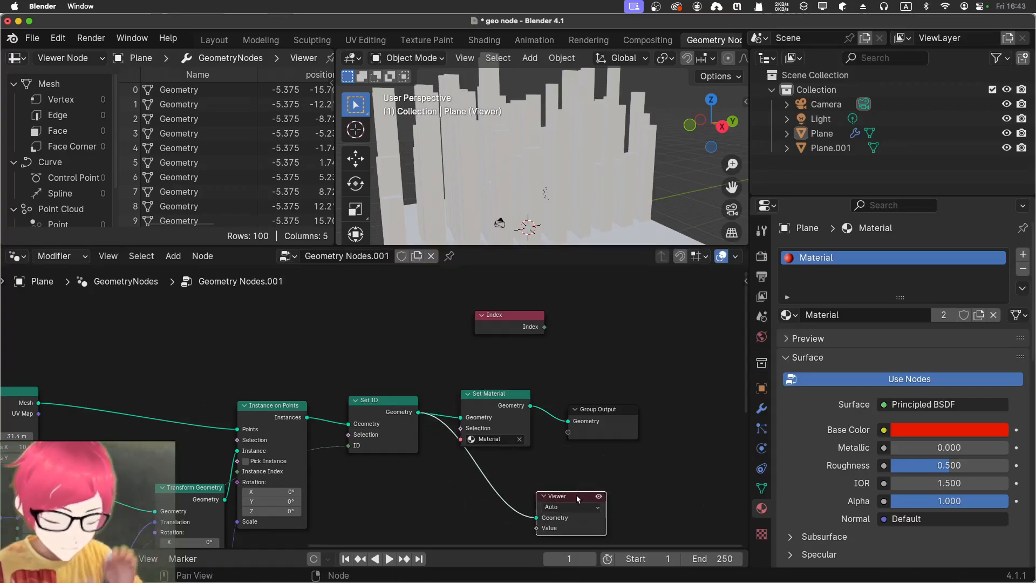
key("x")
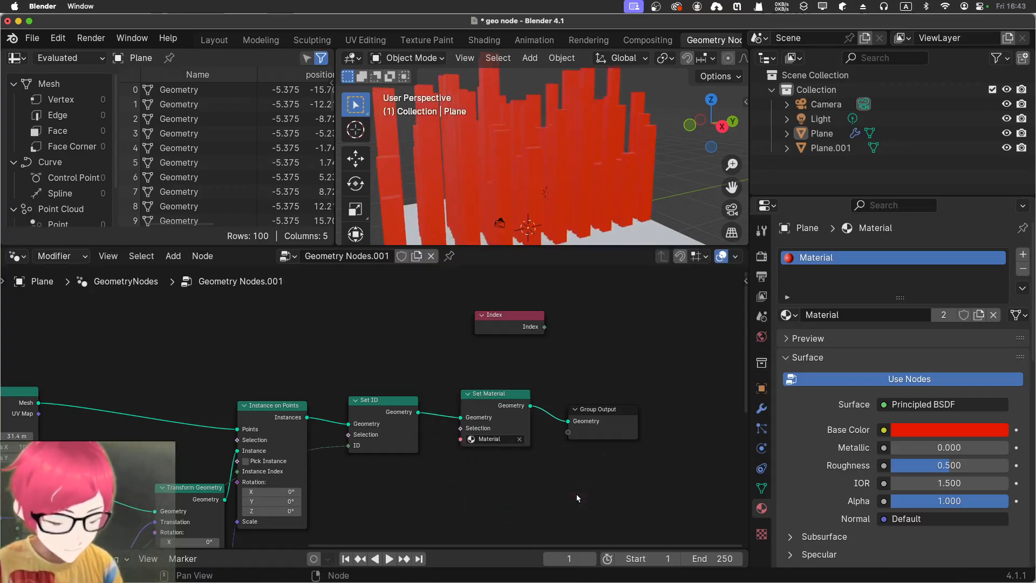
left_click(590, 409)
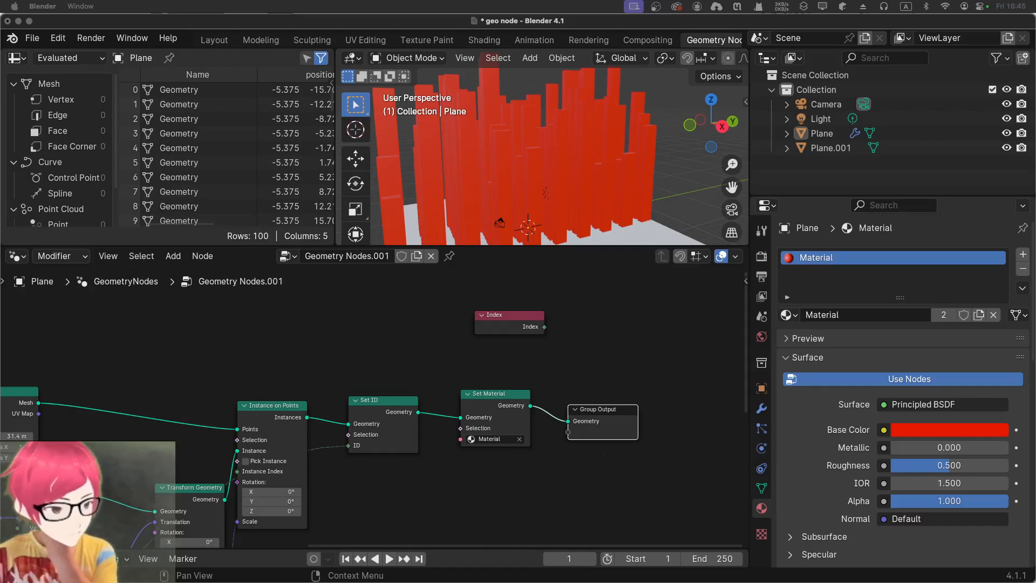
left_click(436, 340)
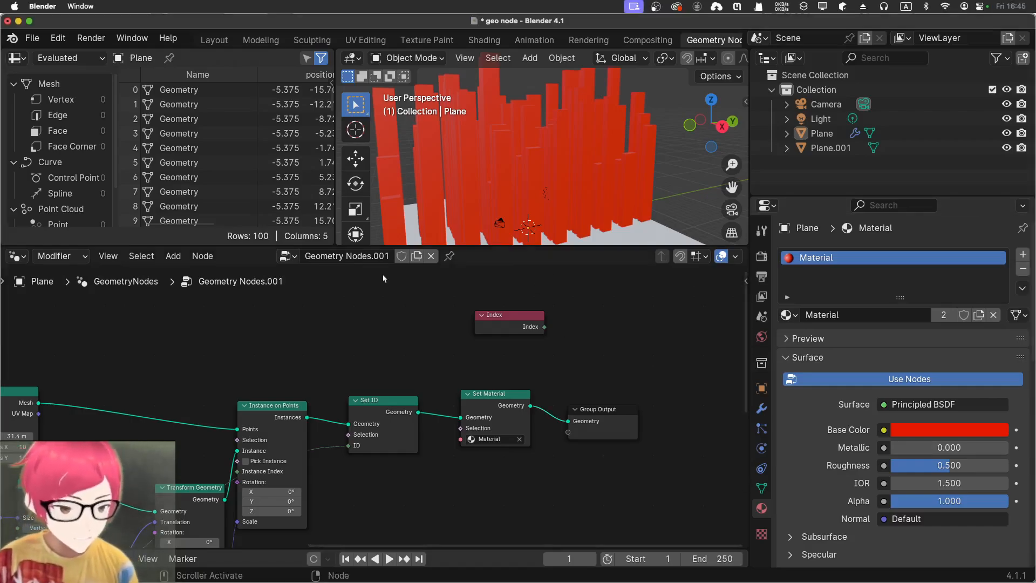
Open the Shading workspace and set the hue and saturation of the Principled BSDF's base color to 0
left_click(483, 40)
middle_click_drag(652, 449, 665, 499)
left_click(523, 410)
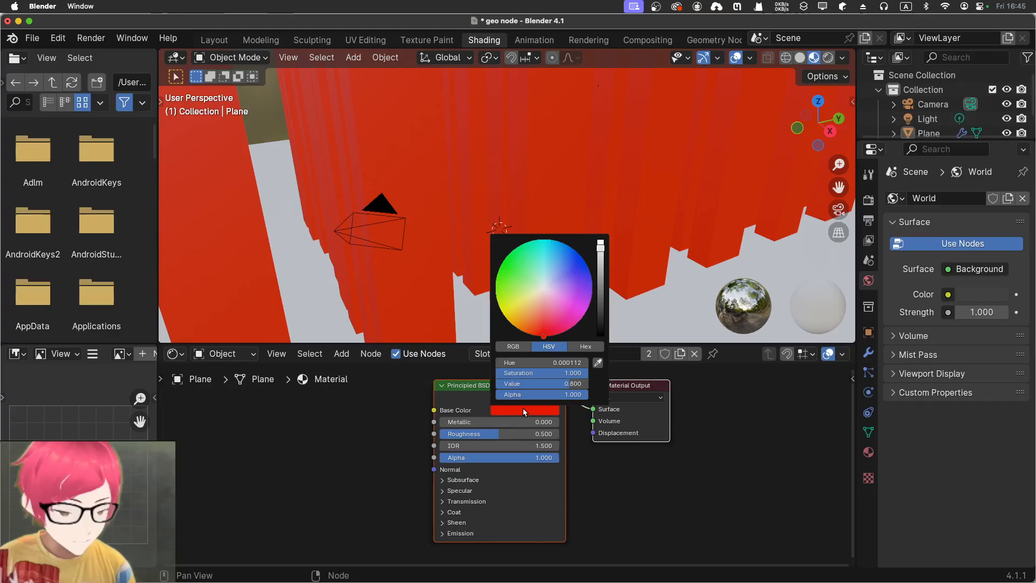
left_click(543, 294)
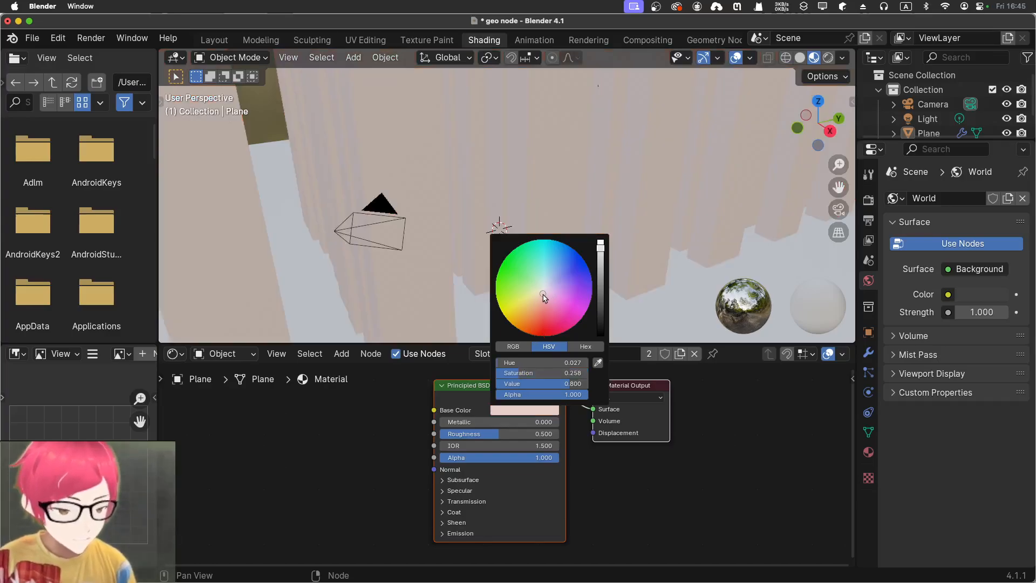
left_click(561, 365)
type("0")
key("Tab")
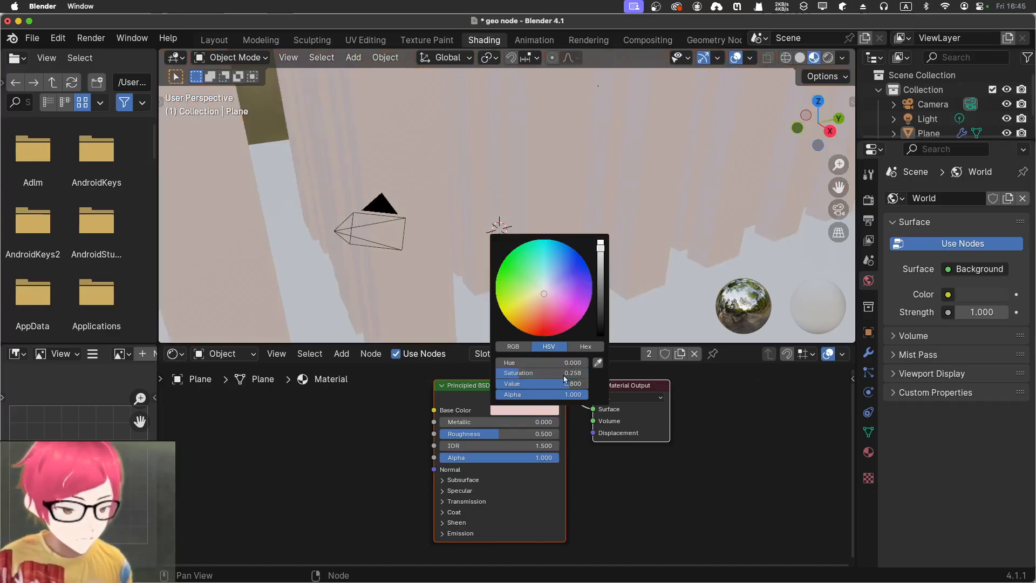
type("0")
key("Return")
Raise the brightness of the Principled BSDF's base color to pure white
left_click(565, 383)
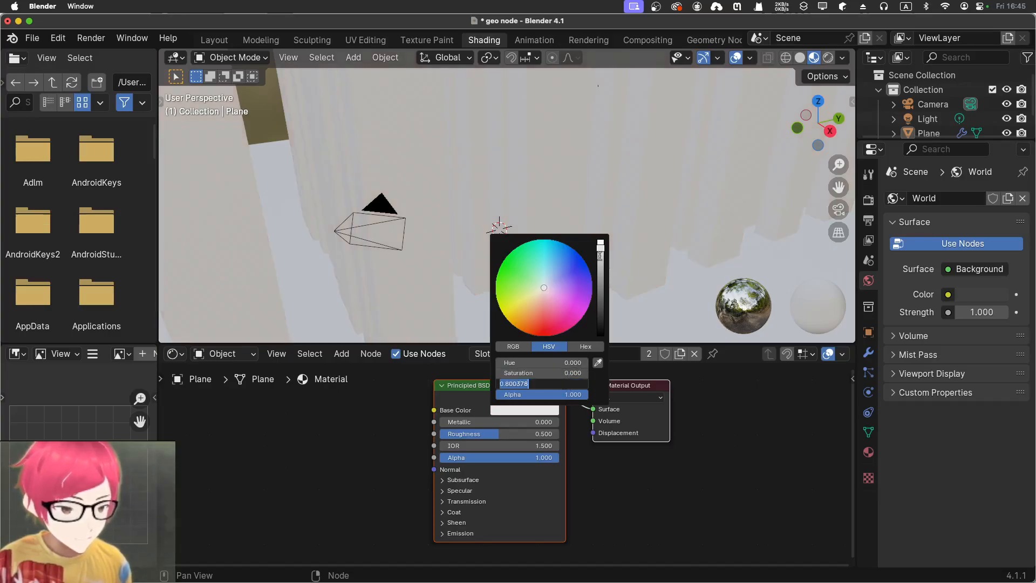
left_click(601, 252)
left_click(601, 249)
left_click_drag(600, 249, 601, 237)
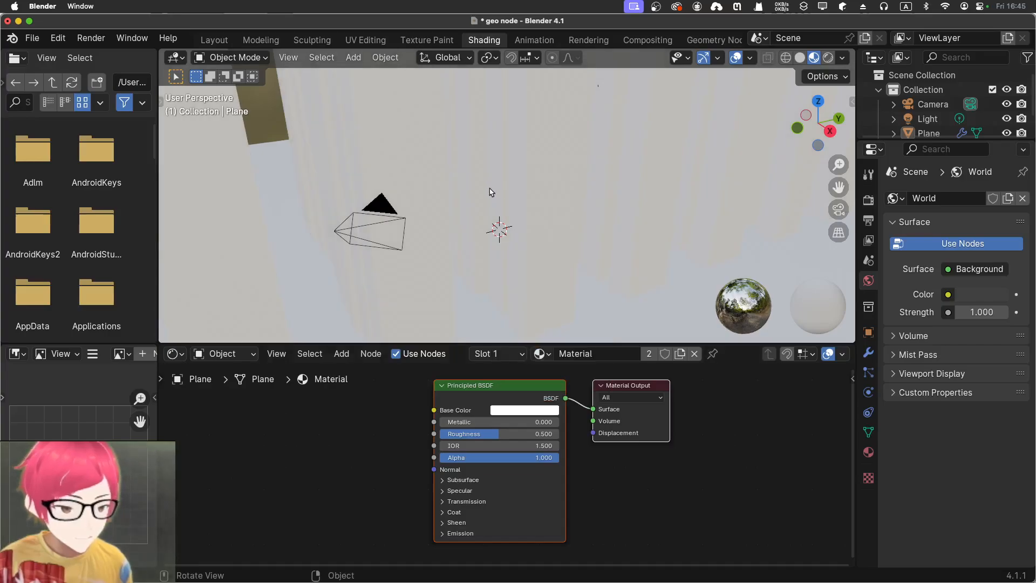
Examine the white buildings in the 3D viewport from close up and from farther away
left_click(486, 195)
scroll(486, 196, "up", 8)
scroll(487, 196, "down", 5)
scroll(485, 195, "up", 4)
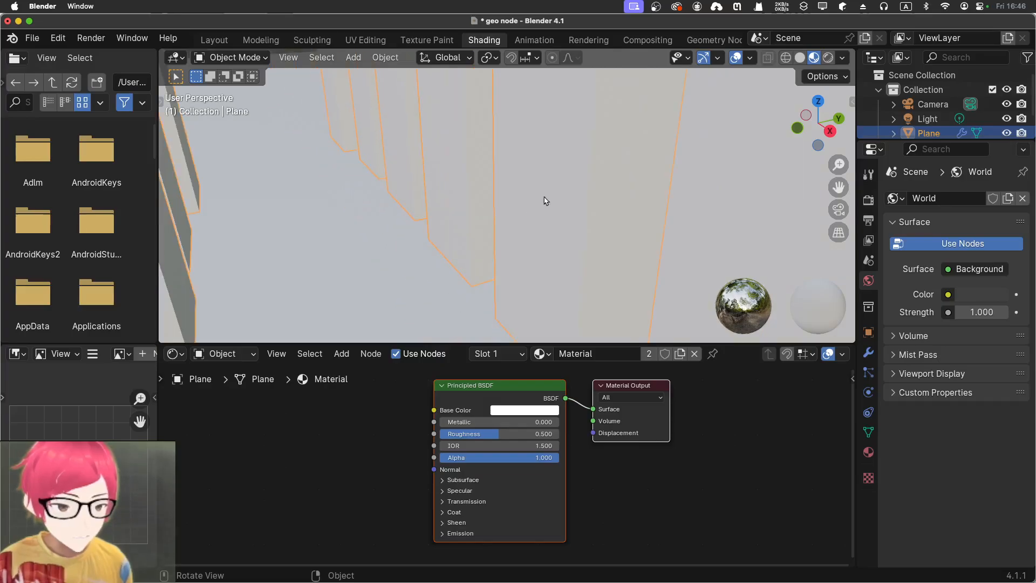
scroll(546, 199, "down", 10)
middle_click_drag(573, 100, 615, 102)
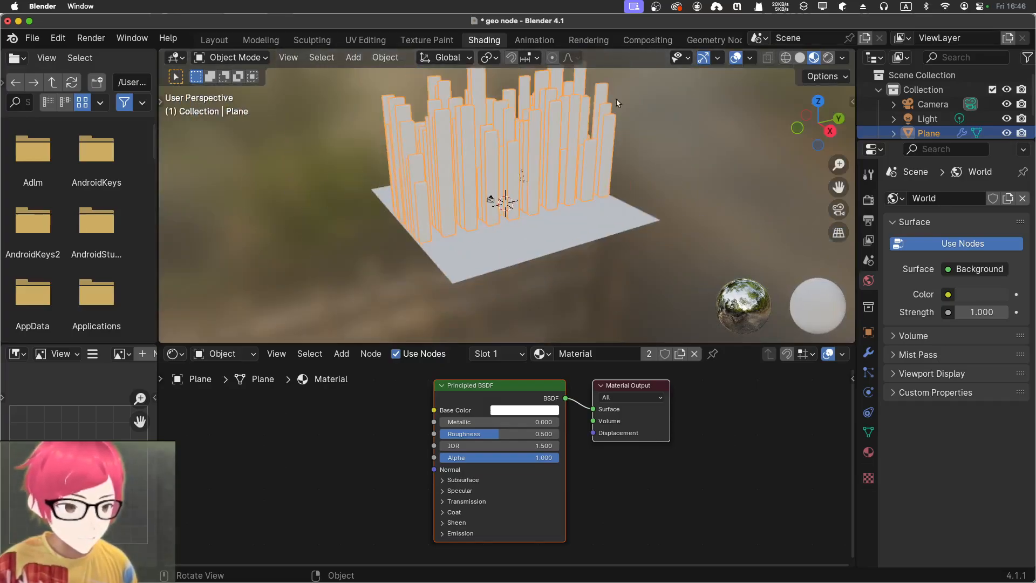
scroll(633, 151, "up", 1)
left_click(664, 141)
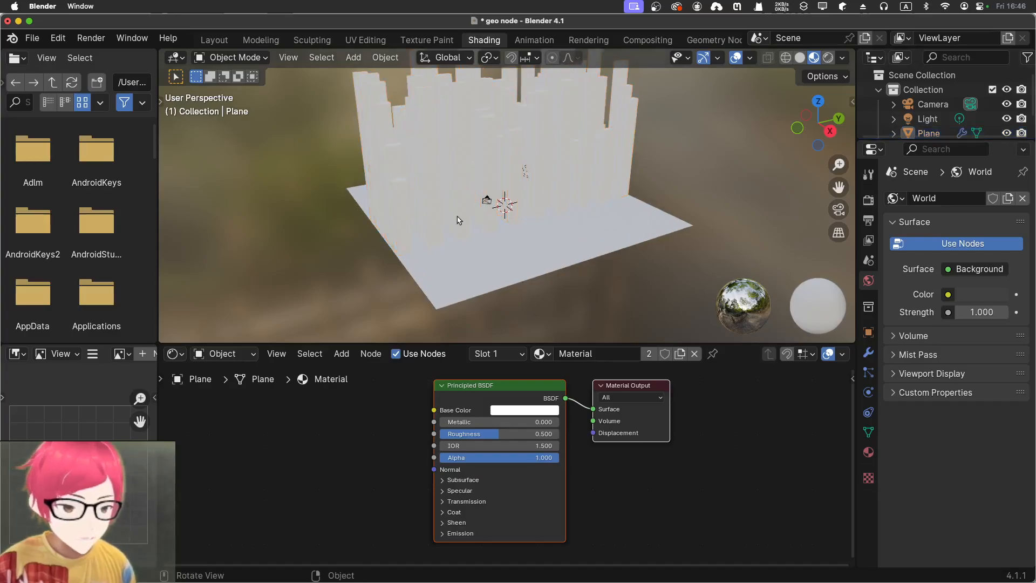
Add a Voronoi Texture node to the material and place it before the Principled BSDF node
left_click(395, 406)
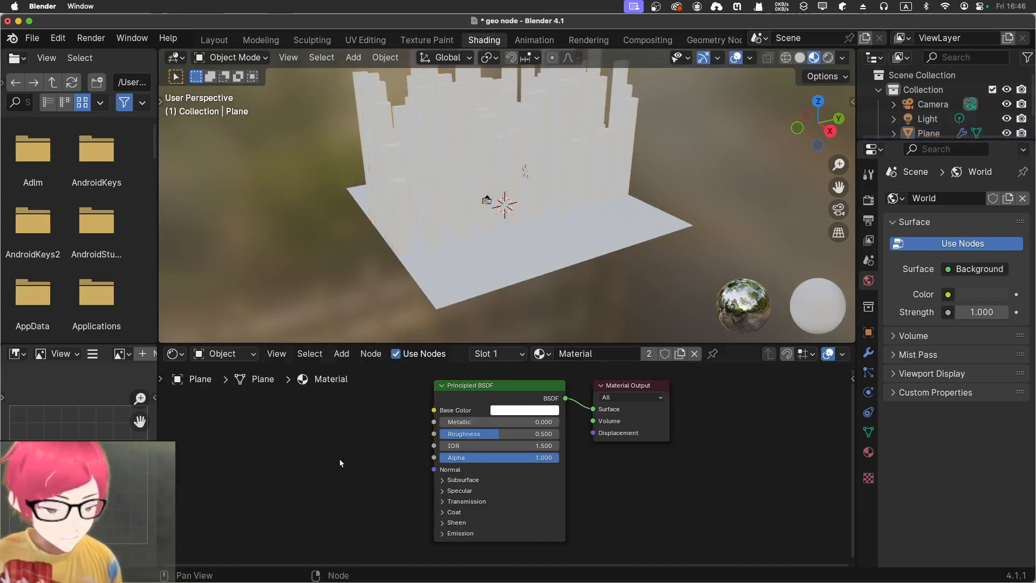
key("shift+a")
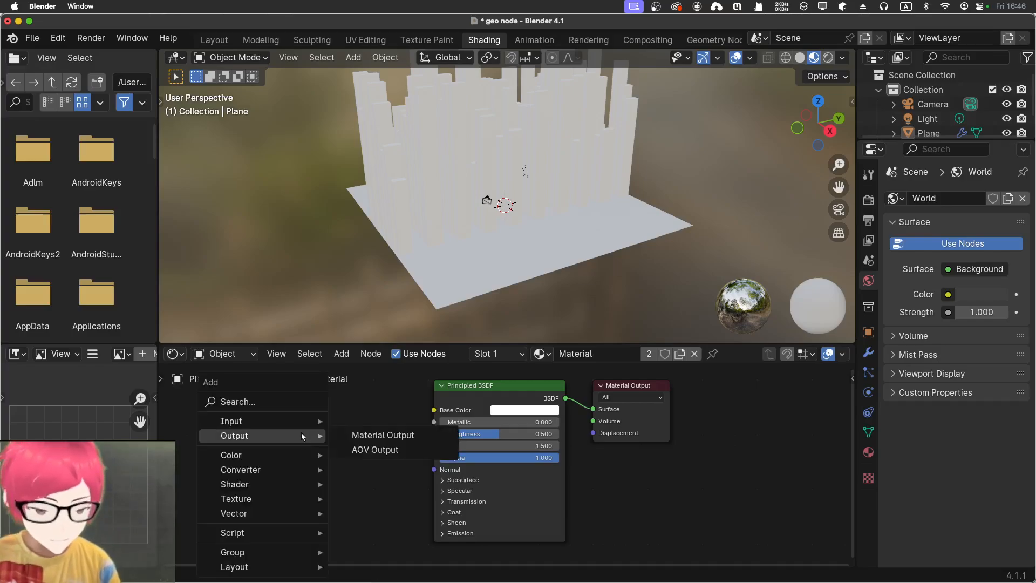
mouse_move(298, 405)
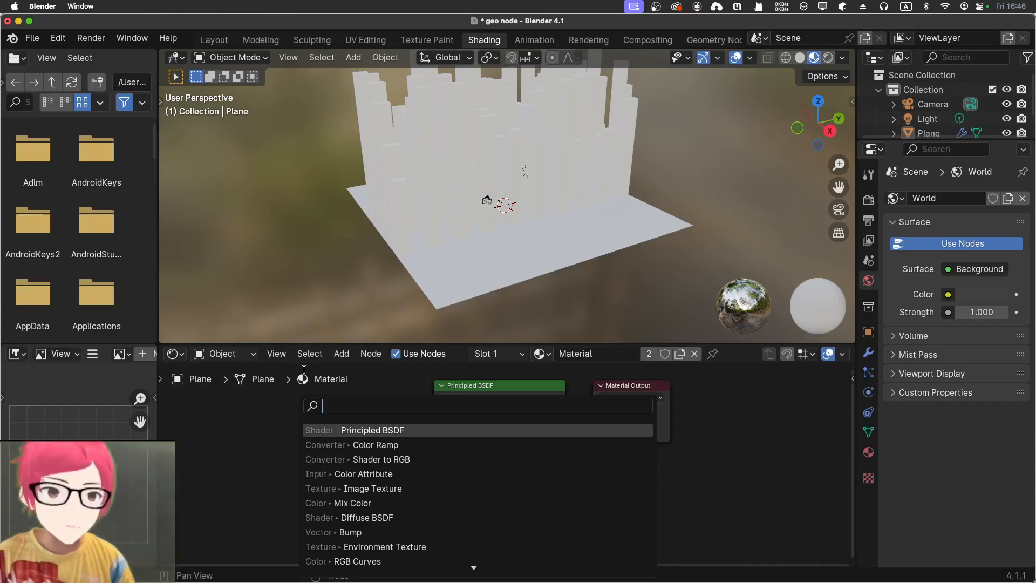
type("voron")
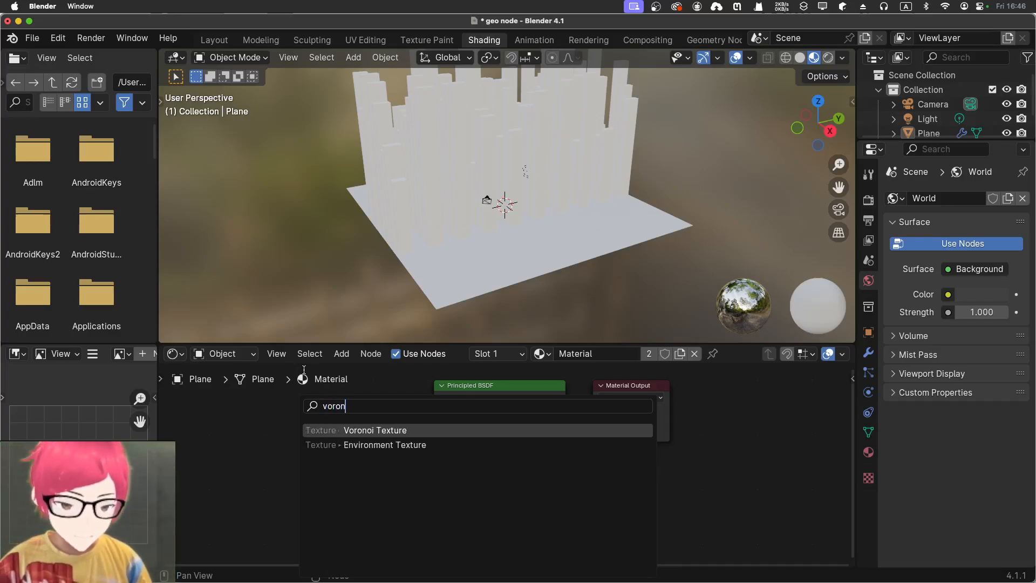
left_click(356, 430)
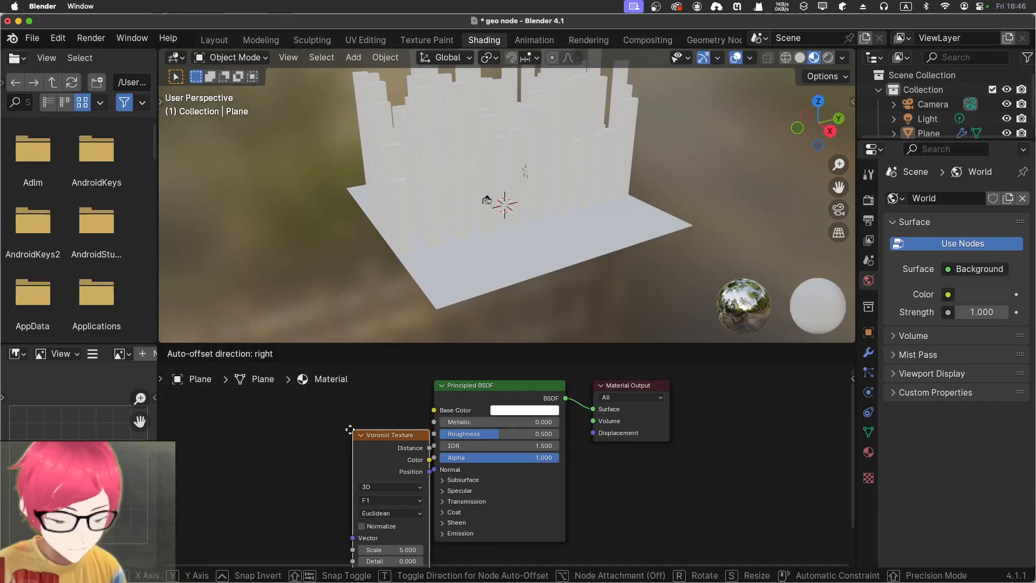
left_click(271, 405)
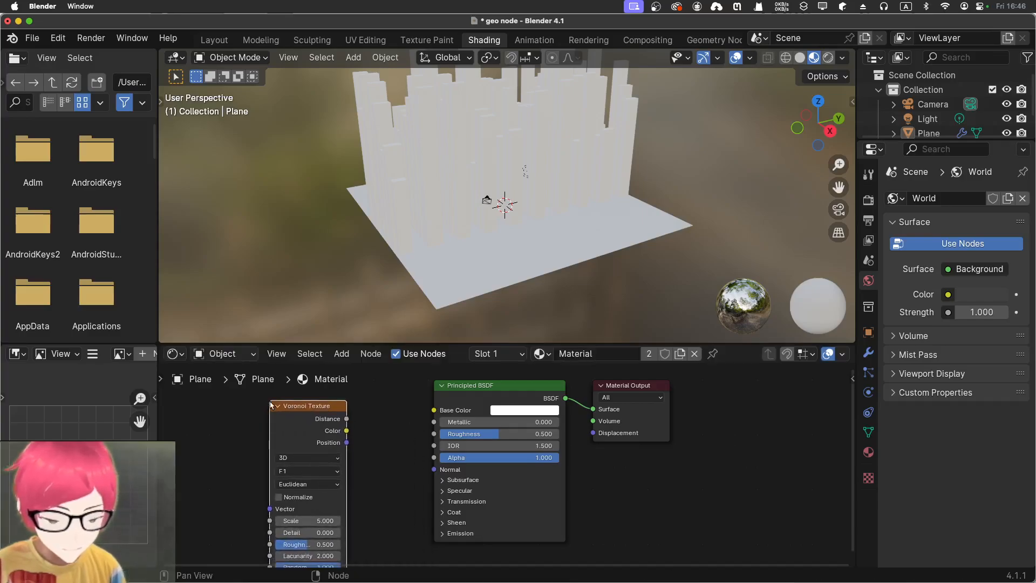
Connect the Voronoi Texture's Distance output to the Principled BSDF's Base Color and enlarge the shader editor
left_click(314, 423, "ctrl+shift")
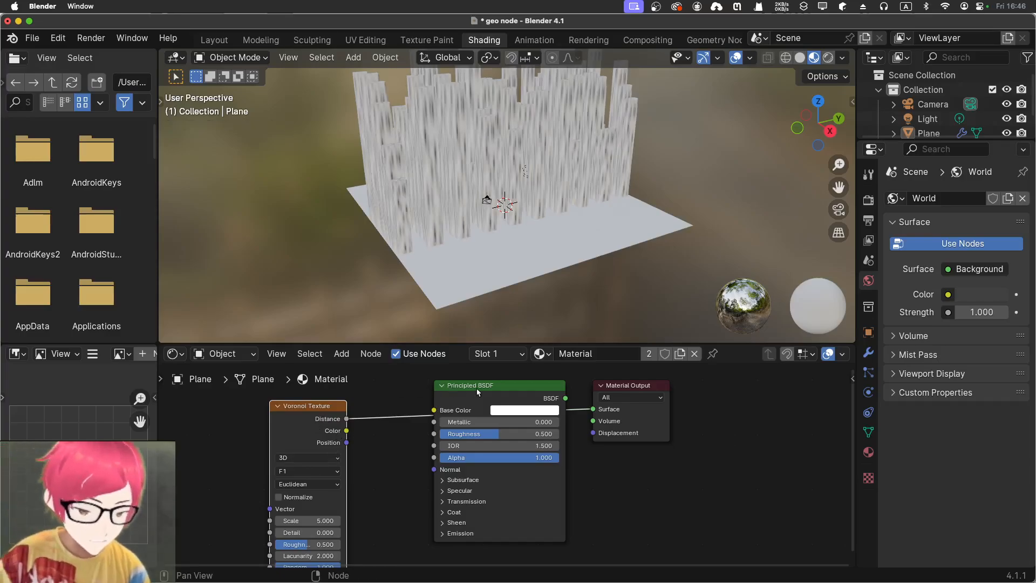
left_click_drag(479, 392, 463, 419)
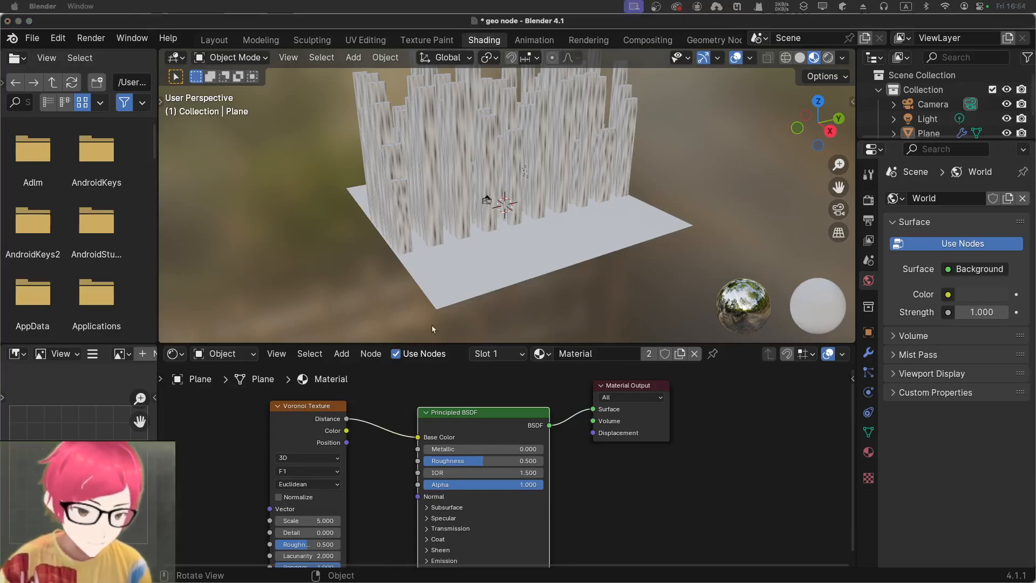
left_click(457, 347)
left_click_drag(458, 343, 458, 313)
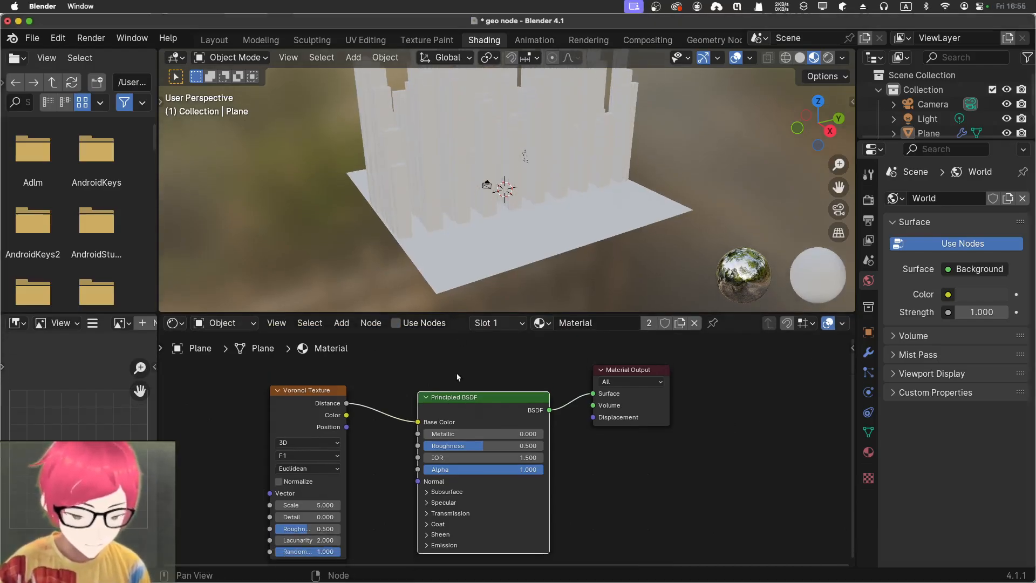
left_click_drag(457, 398, 457, 388)
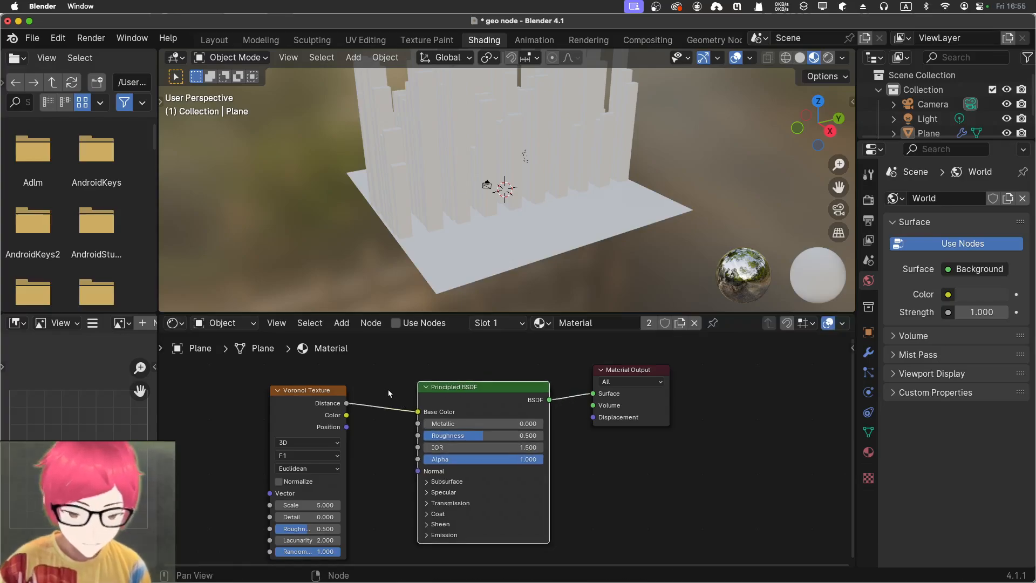
Add connected Texture Coordinate and Mapping nodes feeding the Voronoi Texture's Vector input
middle_click_drag(383, 385, 554, 388)
left_click(458, 408)
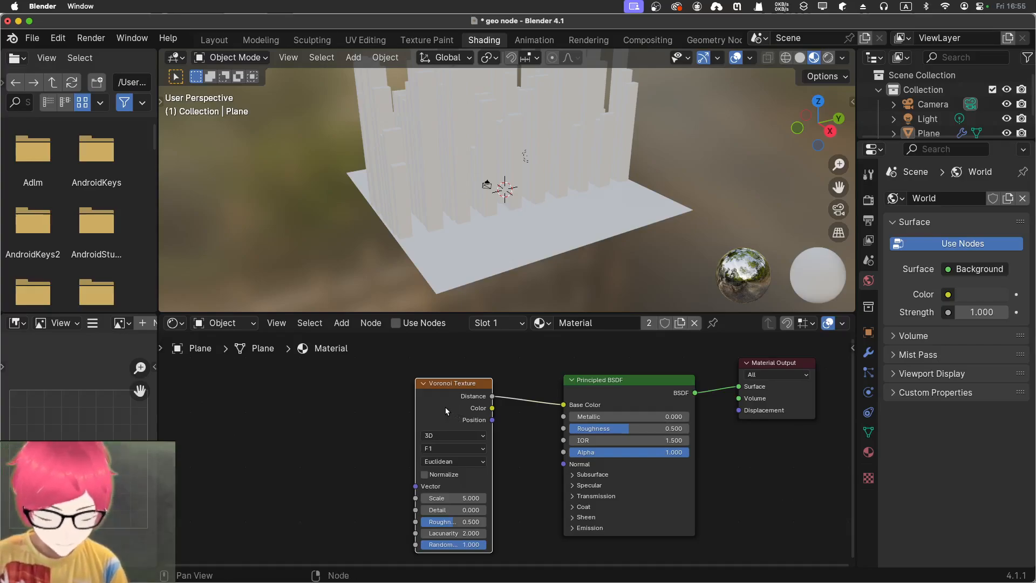
key("ctrl+t")
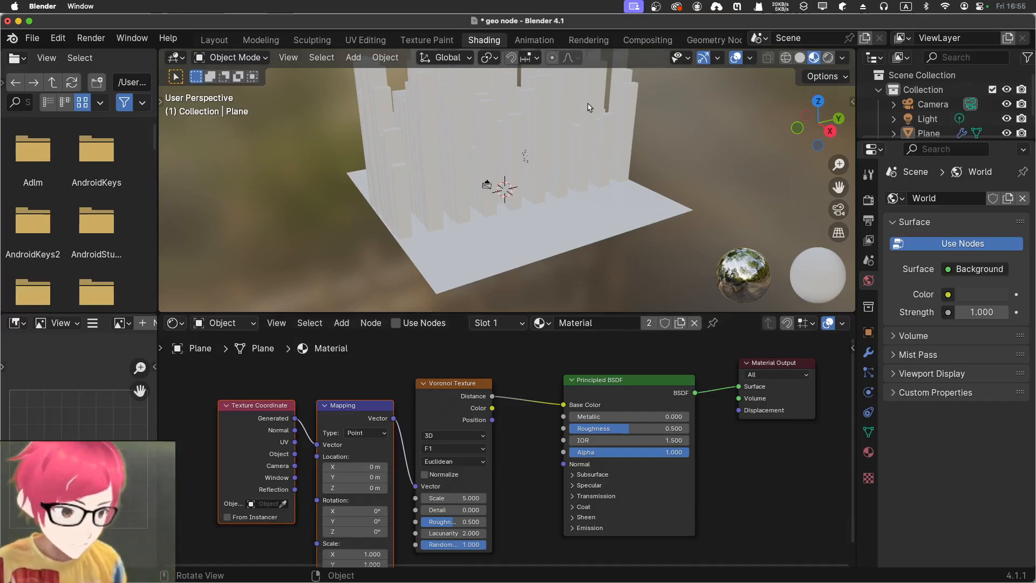
Check the buildings in rendered shading, return to material preview and inspect their surfaces up close
left_click(635, 143)
left_click(828, 58)
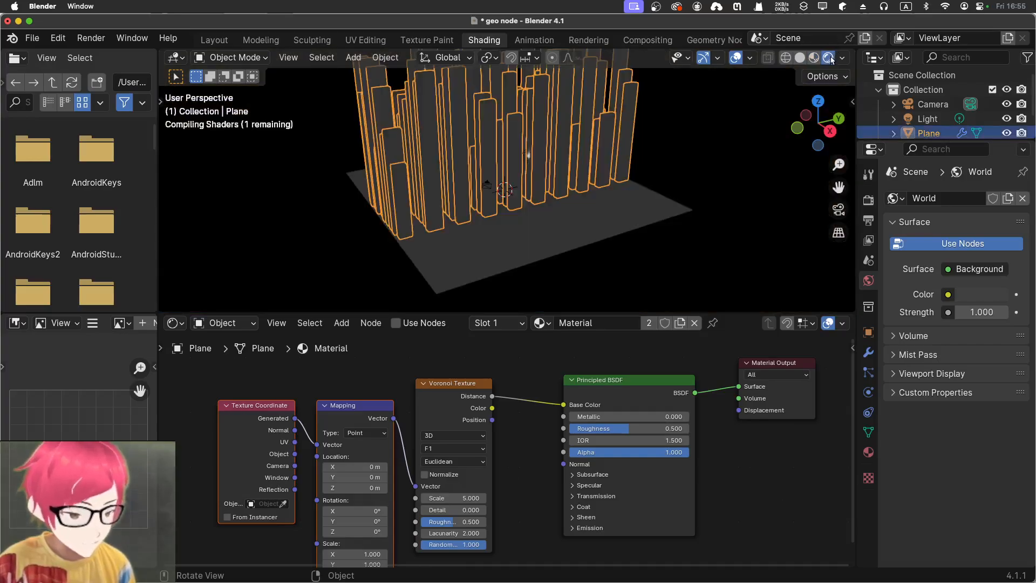
left_click(814, 57)
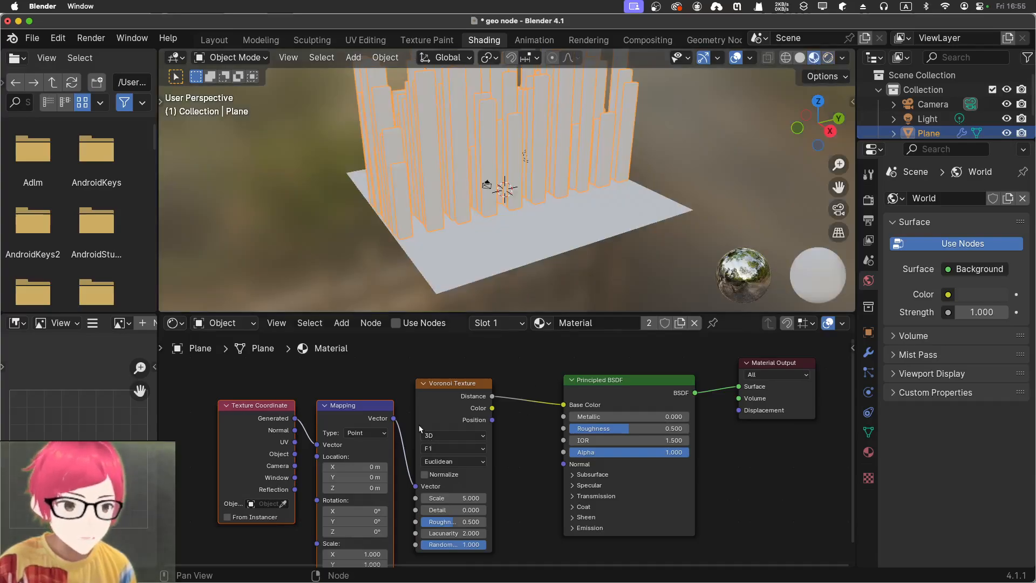
left_click(433, 464)
scroll(523, 156, "down", 5)
scroll(524, 157, "up", 7)
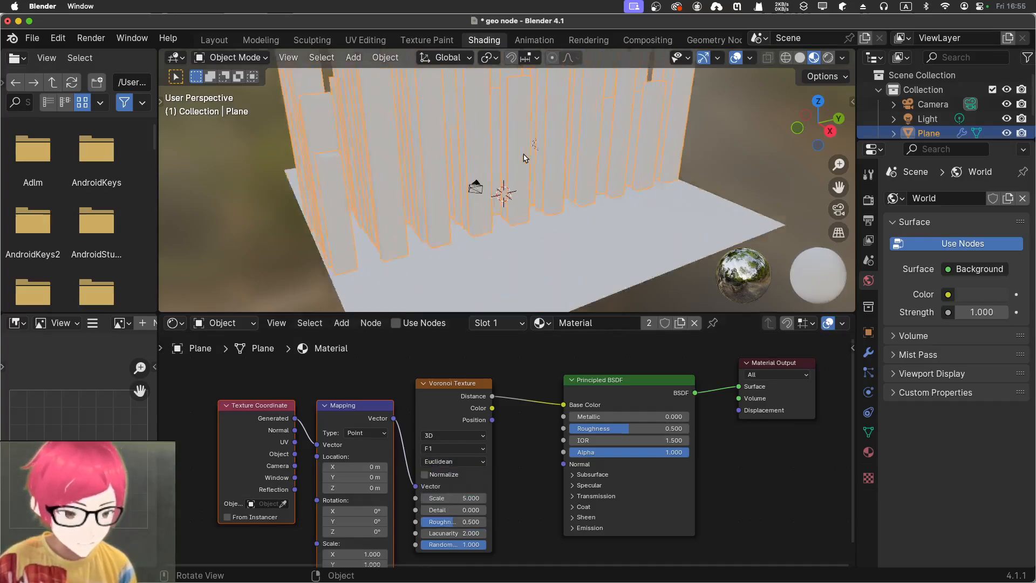
scroll(524, 158, "up", 3)
left_click(781, 156)
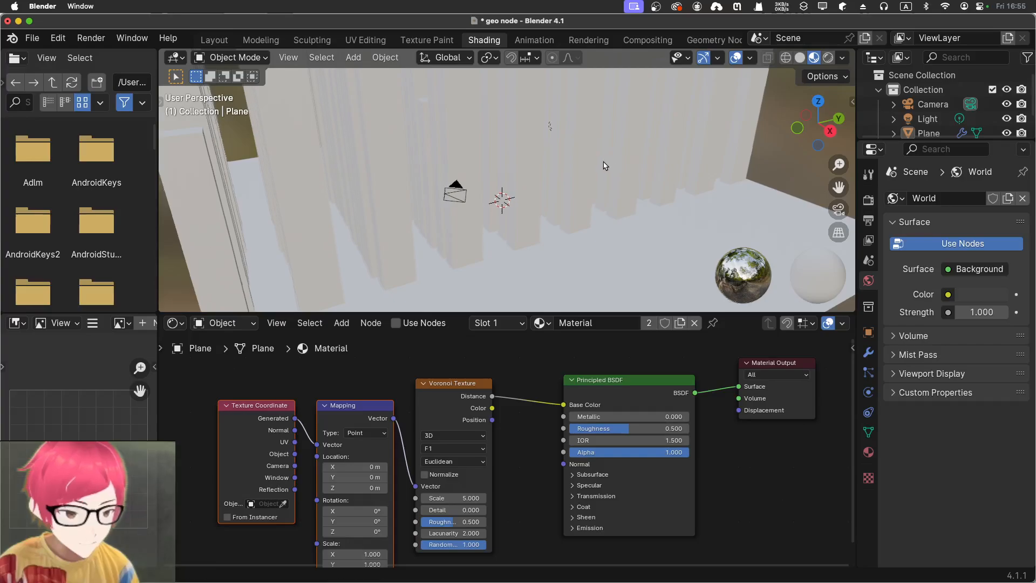
Try the Manhattan and Chebychev distance metrics on the Voronoi Texture, comparing them on the buildings, and return to Euclidean
middle_click_drag(605, 165, 615, 243)
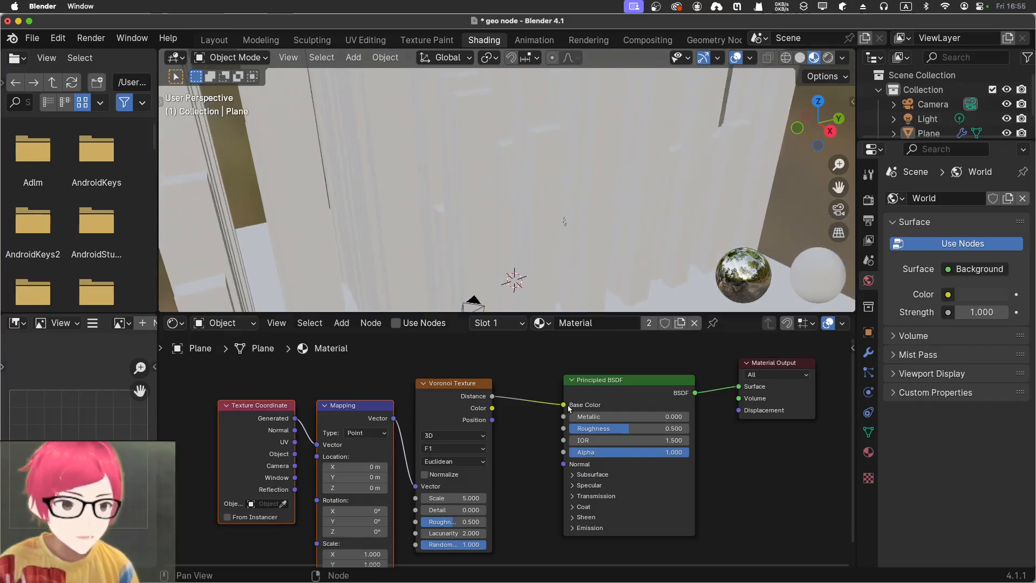
left_click(456, 463)
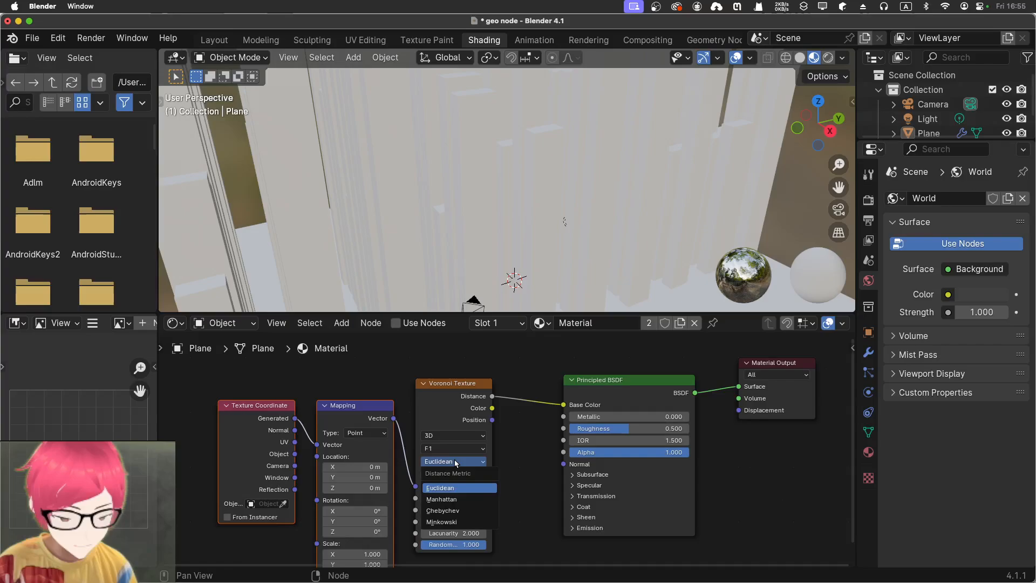
left_click(480, 501)
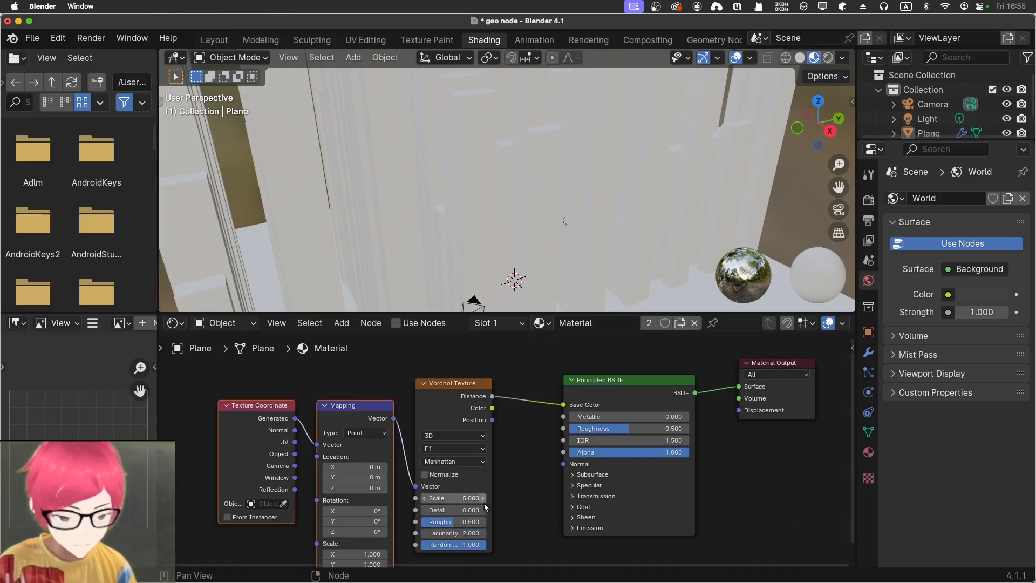
left_click(467, 462)
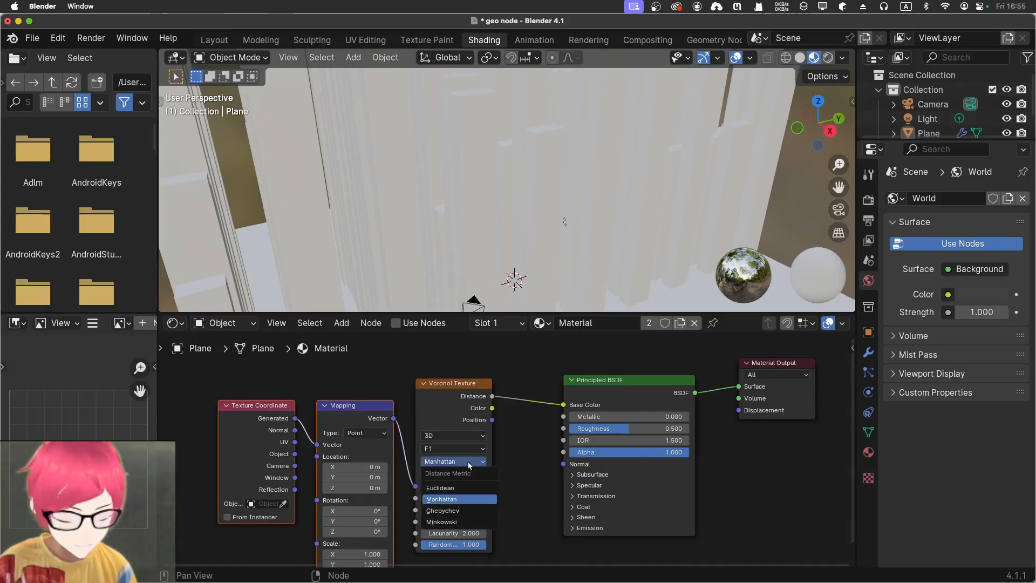
left_click(464, 510)
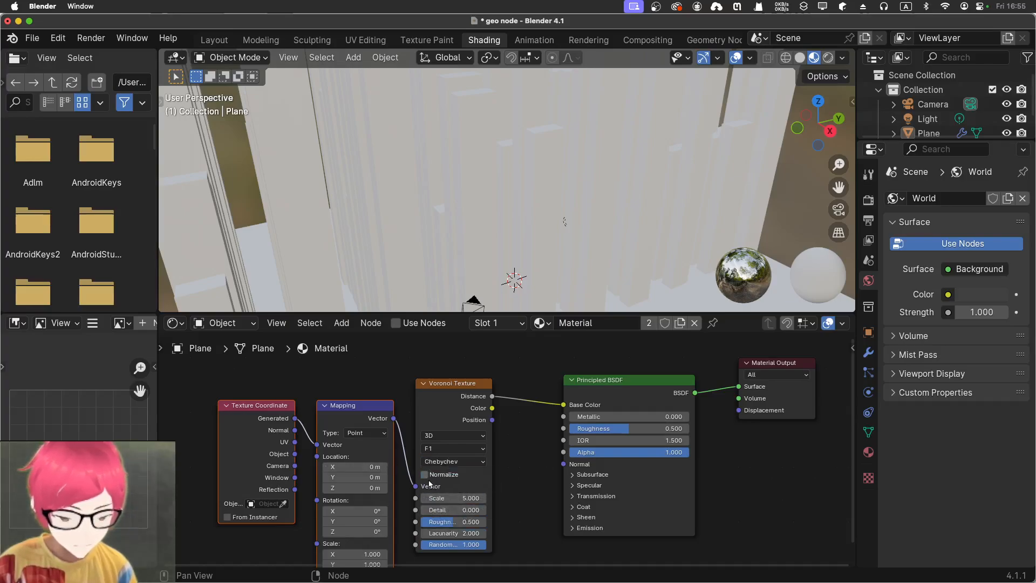
left_click(432, 462)
left_click(439, 492)
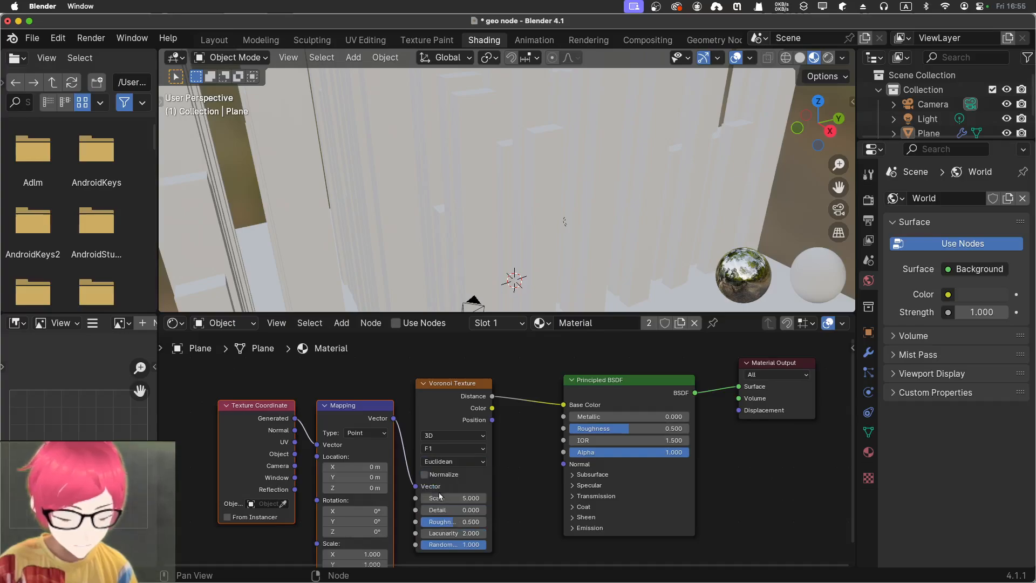
Undo the distance metric changes and the added Texture Coordinate and Mapping nodes, going back to the material with Use Nodes enabled
middle_click_drag(288, 278, 365, 256)
scroll(367, 255, "down", 5)
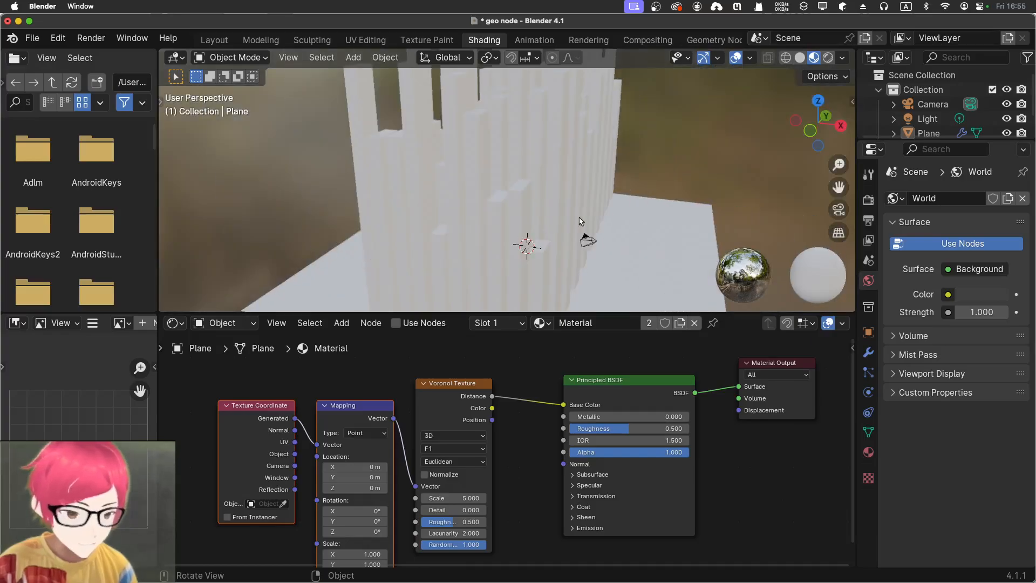
middle_click_drag(677, 197, 634, 196)
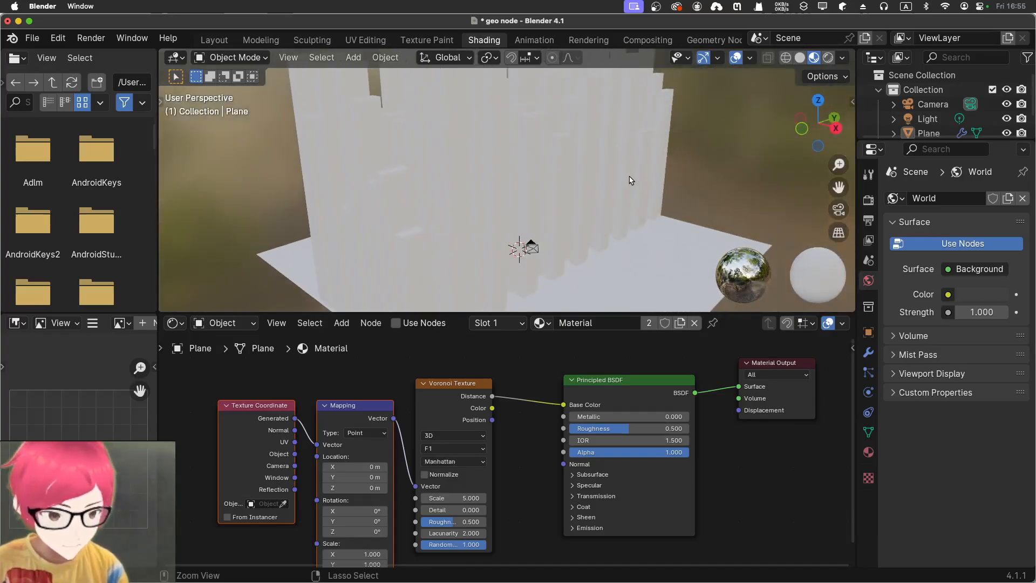
key("ctrl+z")
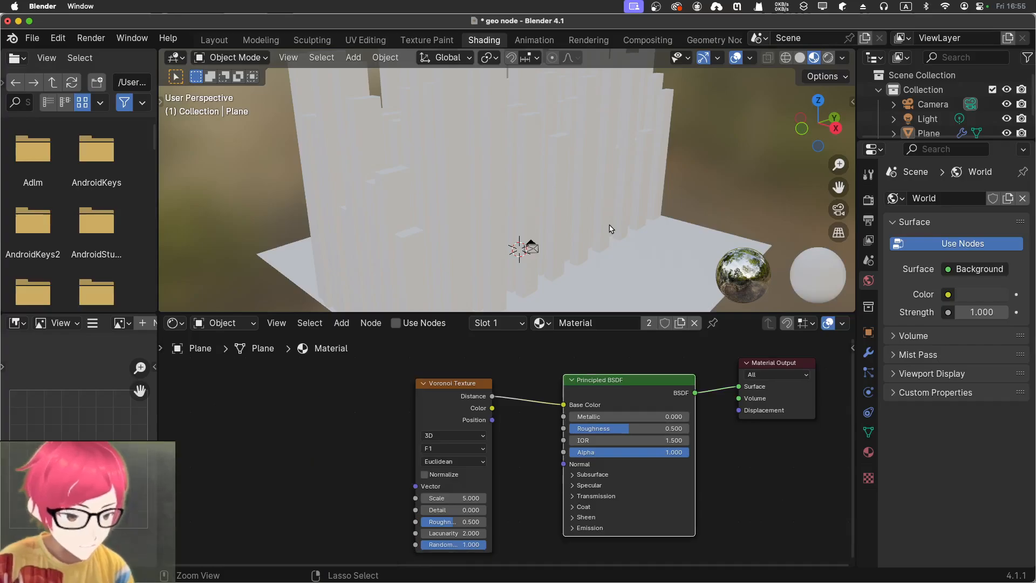
key("ctrl+z")
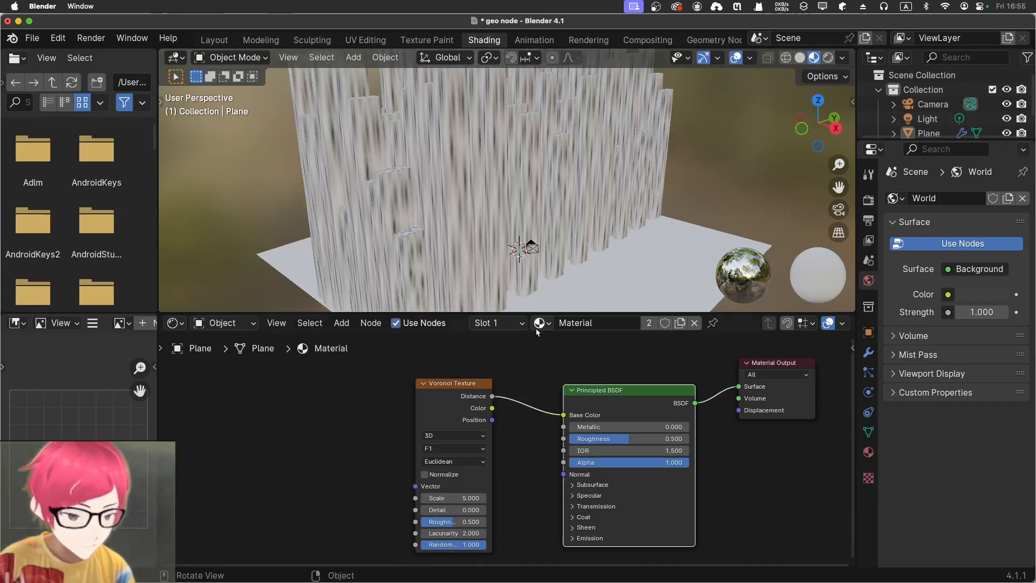
left_click(456, 406)
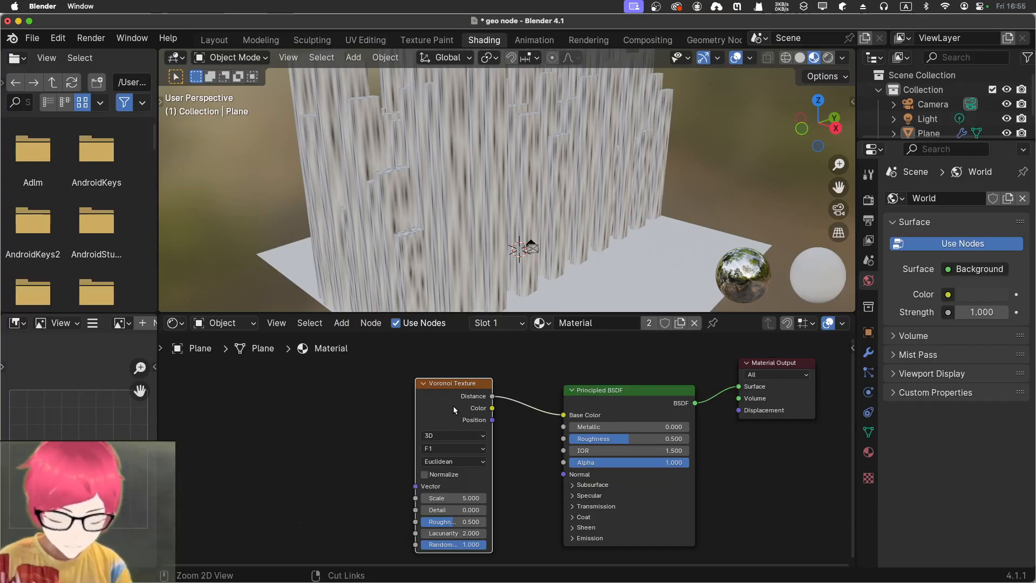
key("ctrl+shift+z")
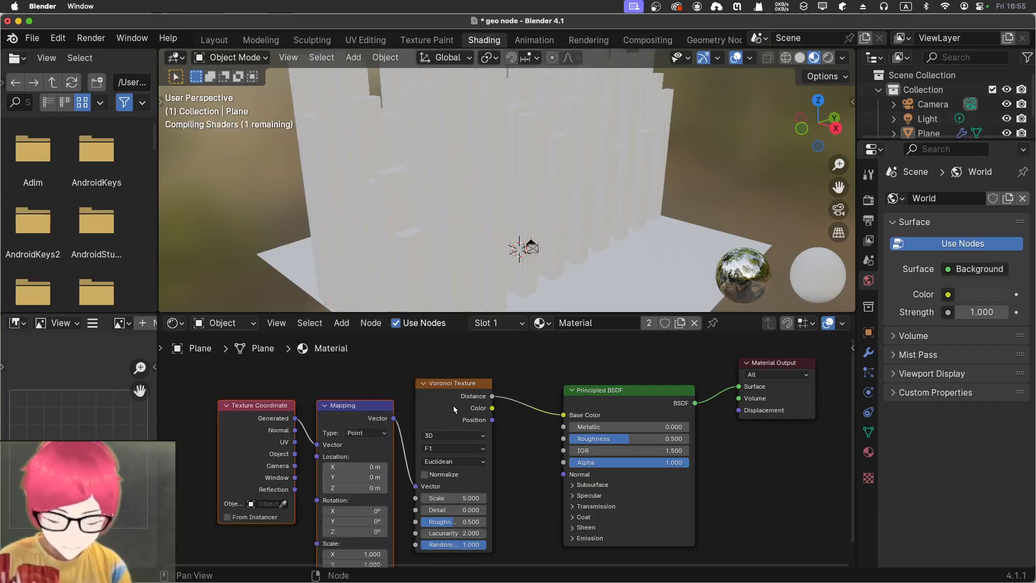
key("ctrl+z")
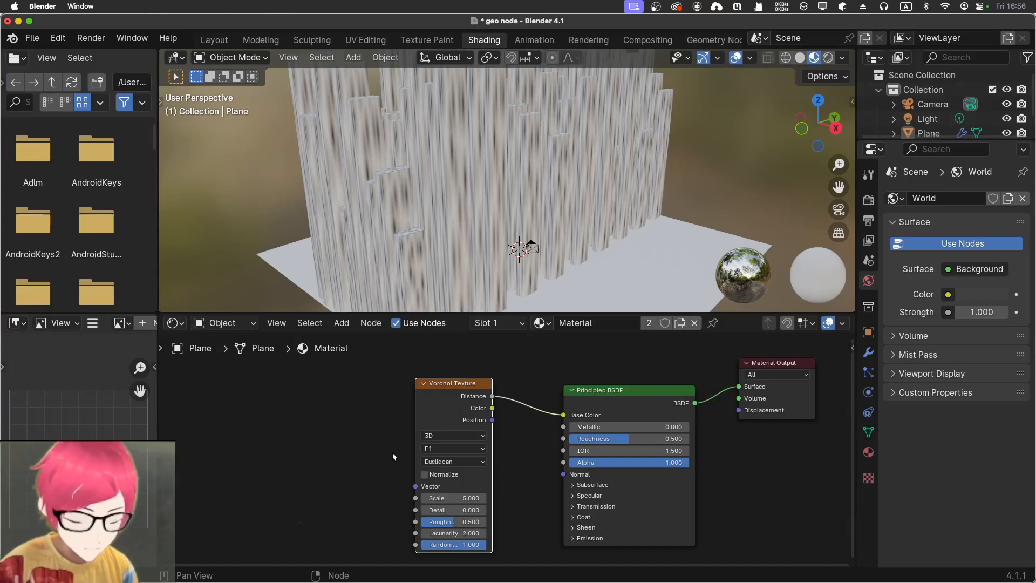
Try the Manhattan, Chebychev and Minkowski distance metrics on the Voronoi Texture without mapping and set it back to Euclidean
left_click(437, 463)
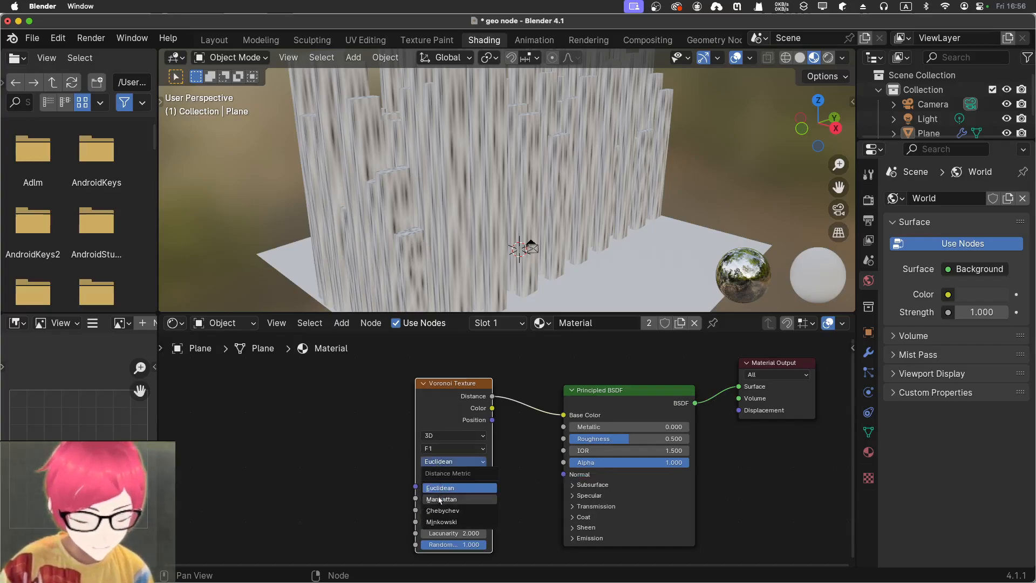
left_click(438, 499)
left_click(440, 462)
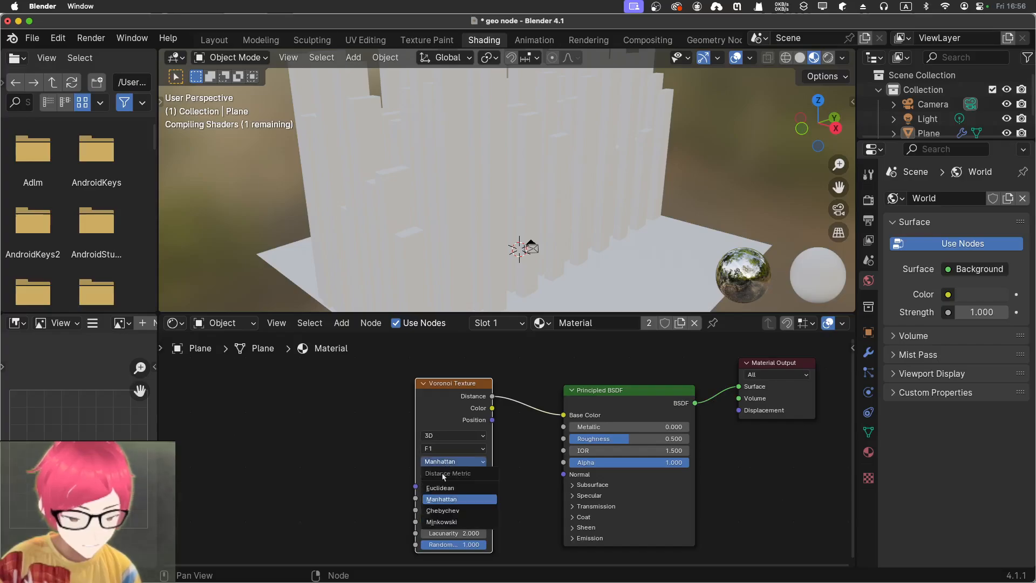
left_click(438, 511)
left_click(444, 462)
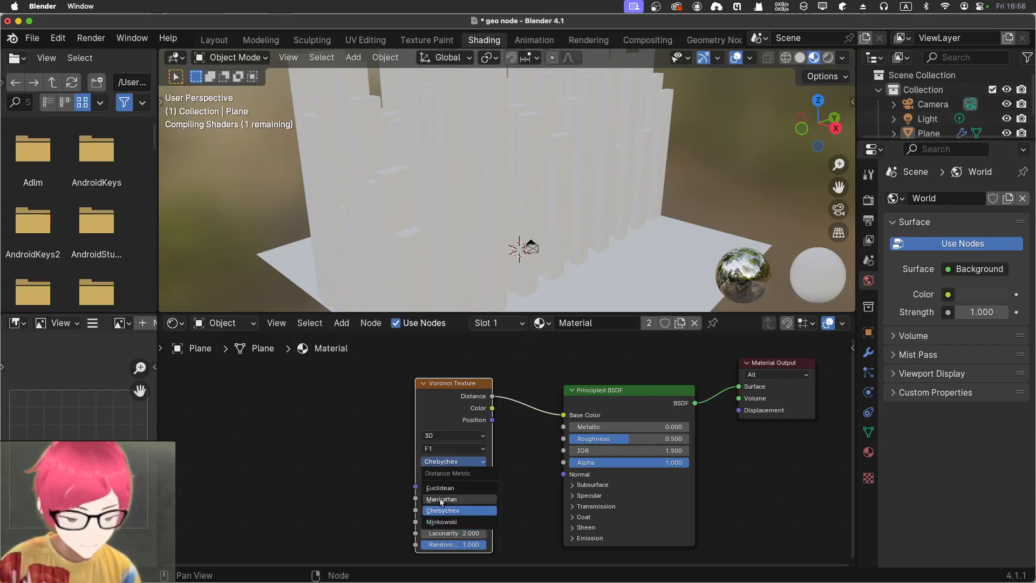
left_click(442, 522)
left_click(450, 462)
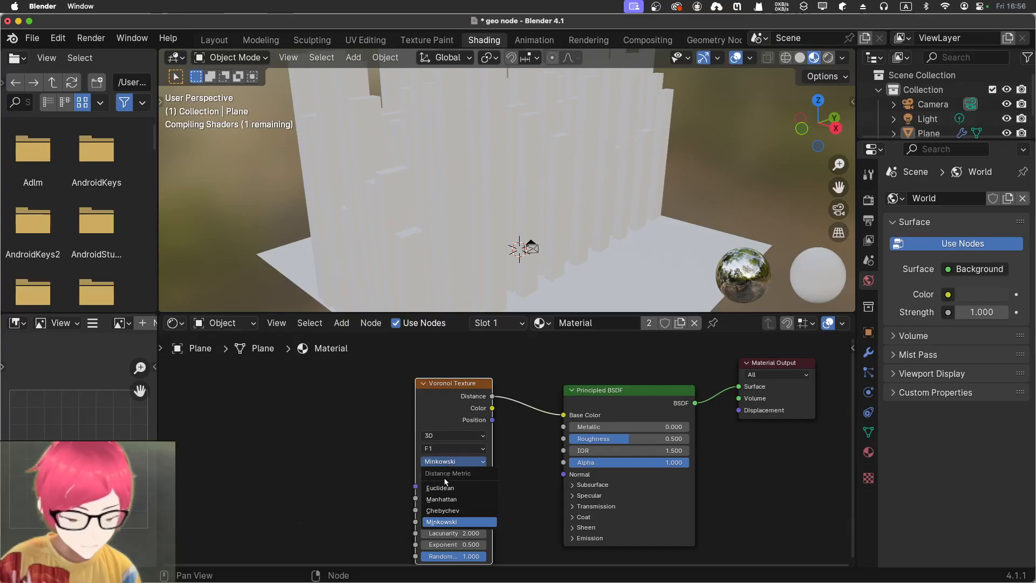
left_click(444, 484)
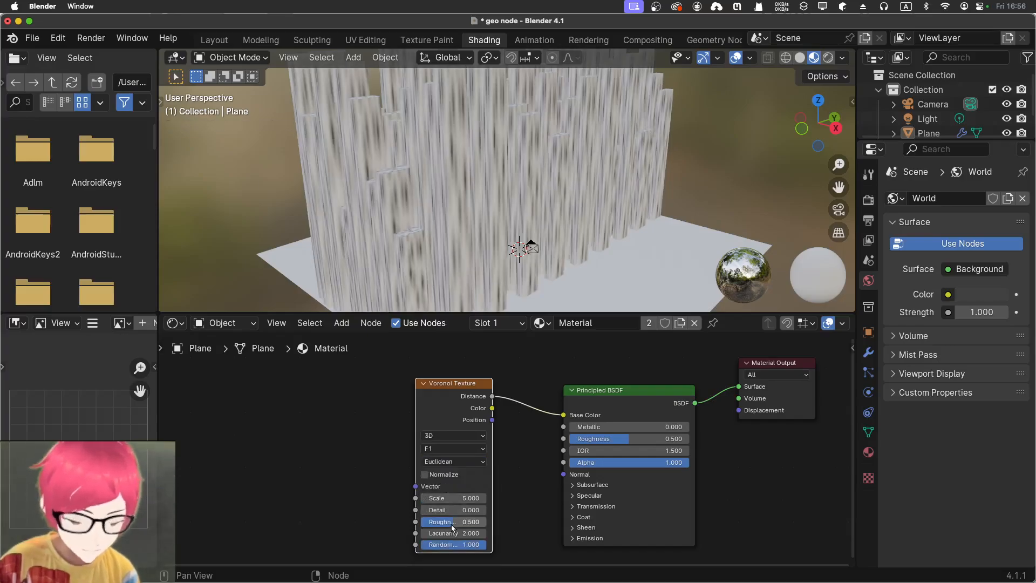
Set the Voronoi Texture's Randomness to 0, then try 2D dimensions and return to 3D
left_click_drag(454, 545, 400, 544)
middle_click_drag(753, 218, 667, 211)
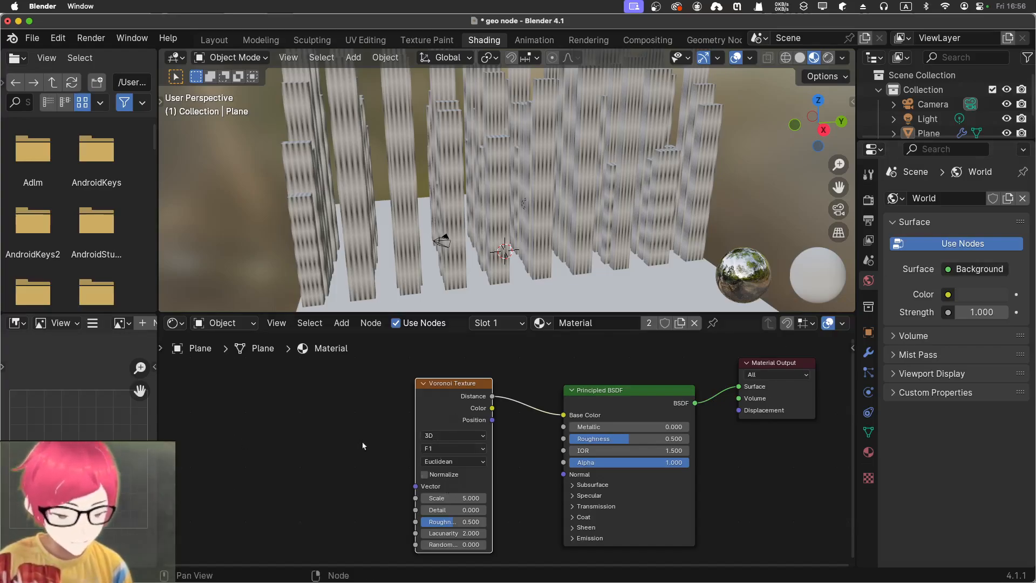
left_click(453, 435)
left_click(448, 478)
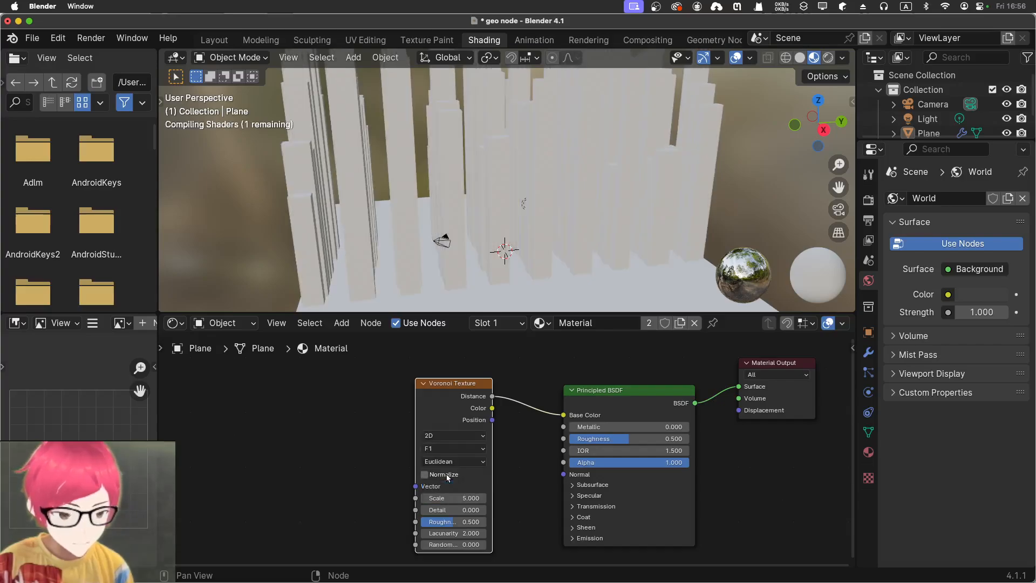
left_click(452, 436)
left_click(439, 487)
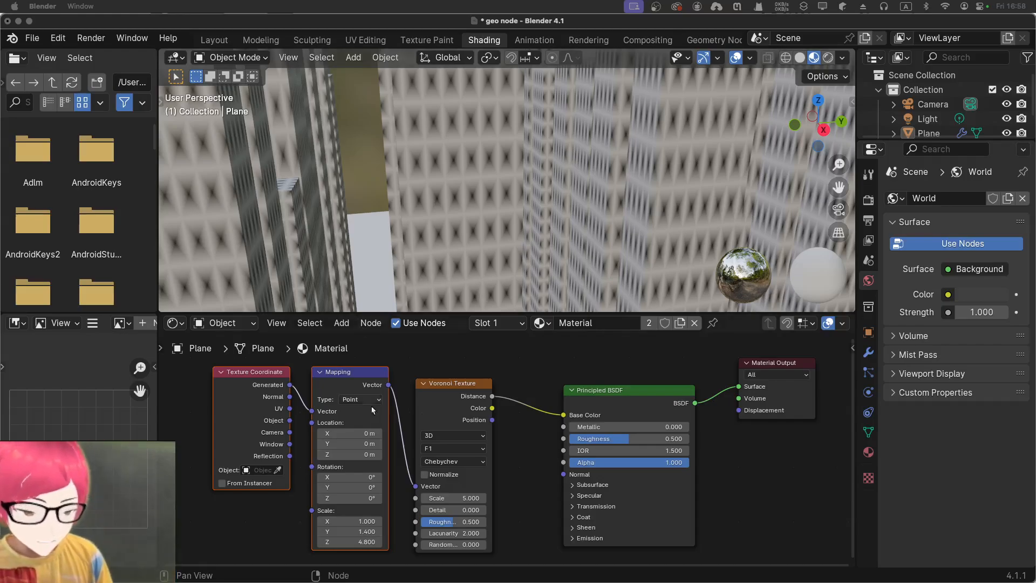
left_click(534, 425)
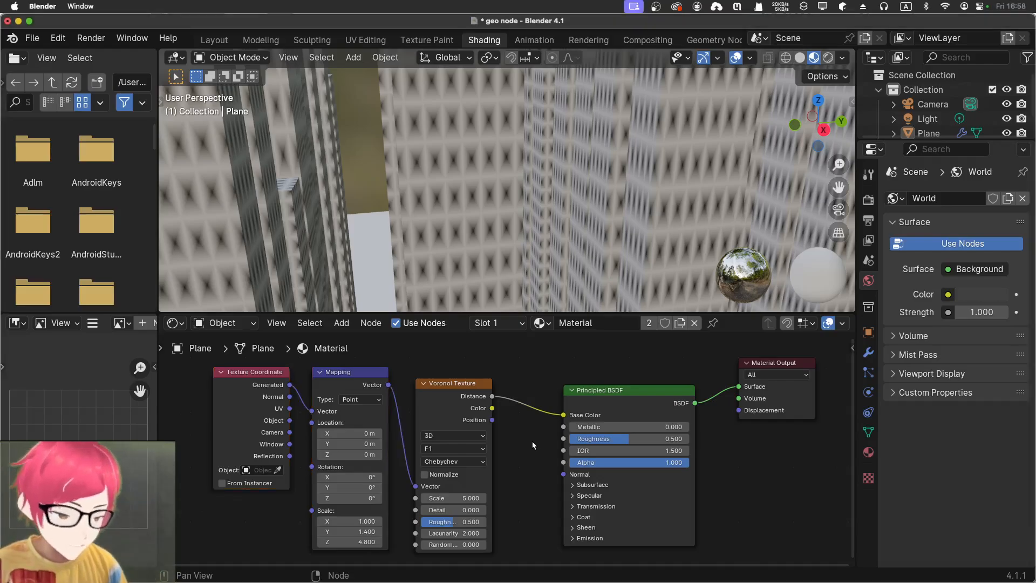
left_click(446, 463)
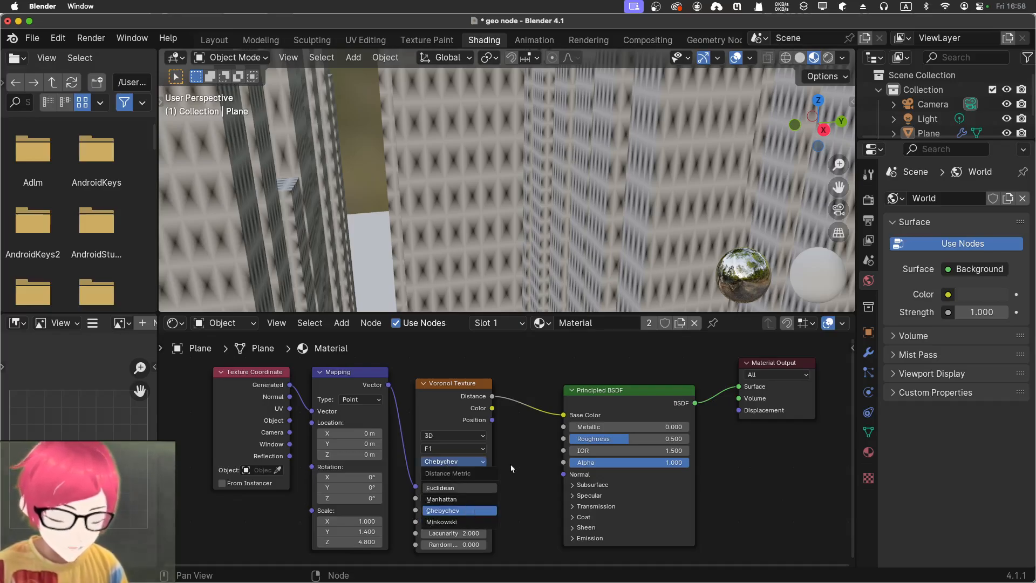
mouse_move(456, 546)
left_mouse_down()
mouse_move(475, 547)
mouse_move(457, 546)
left_mouse_up()
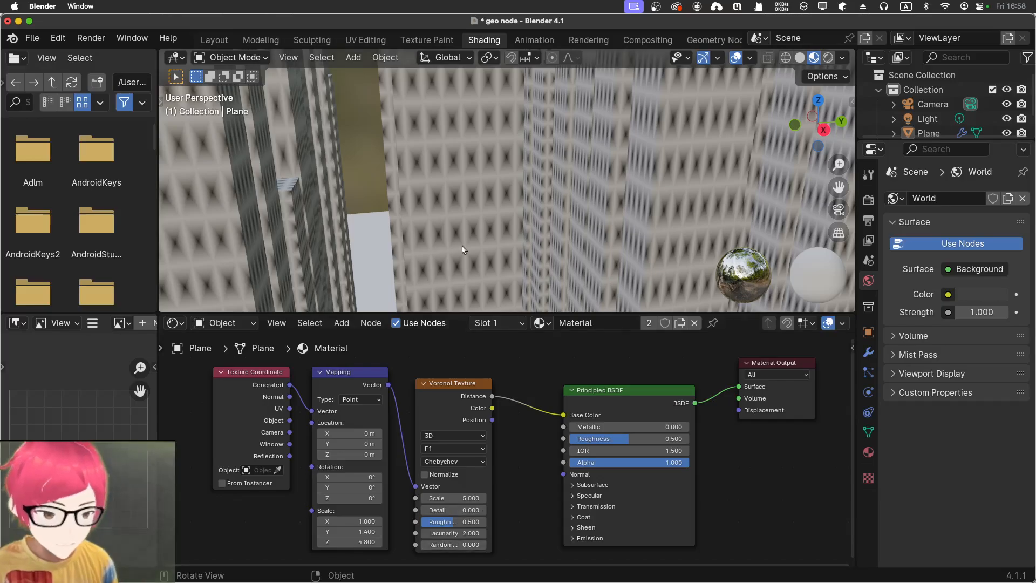
Adjust the Mapping node's Scale to Y 1.000 and Z 5.500 to reshape the window pattern
middle_click_drag(434, 200, 431, 203)
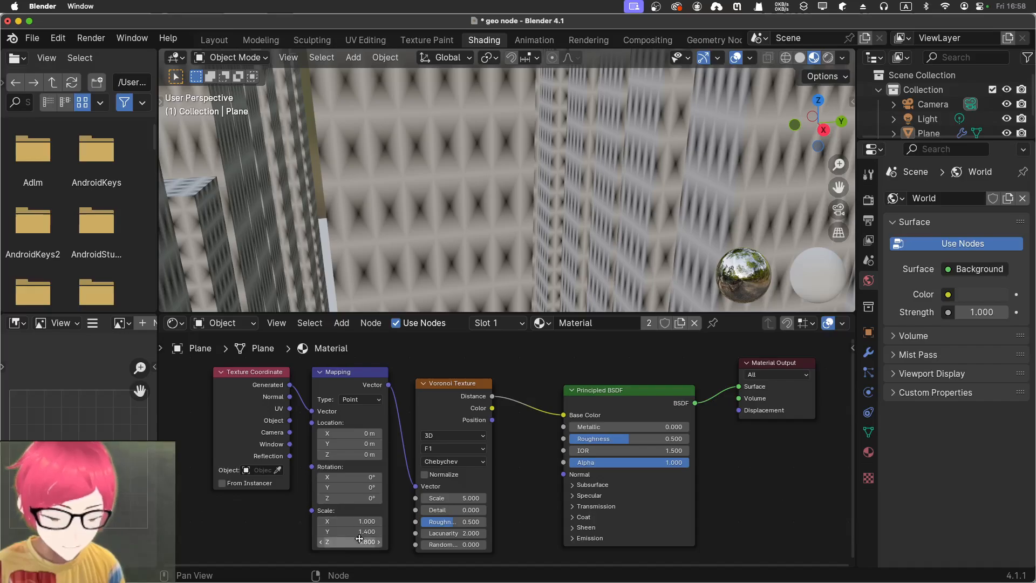
mouse_move(350, 531)
left_mouse_down()
mouse_move(372, 531)
mouse_move(330, 531)
mouse_move(360, 543)
left_mouse_up()
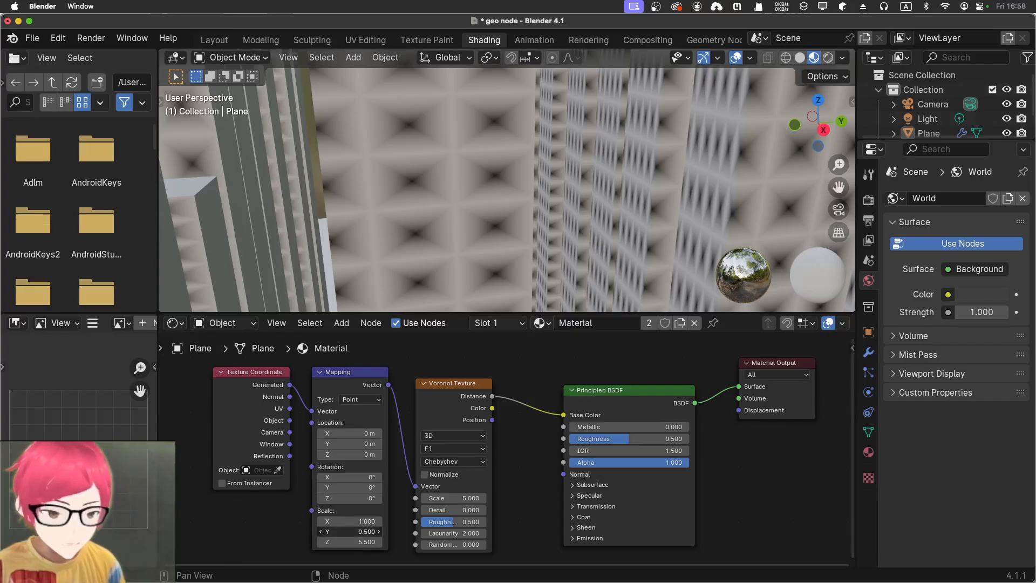
left_click_drag(350, 532, 360, 532)
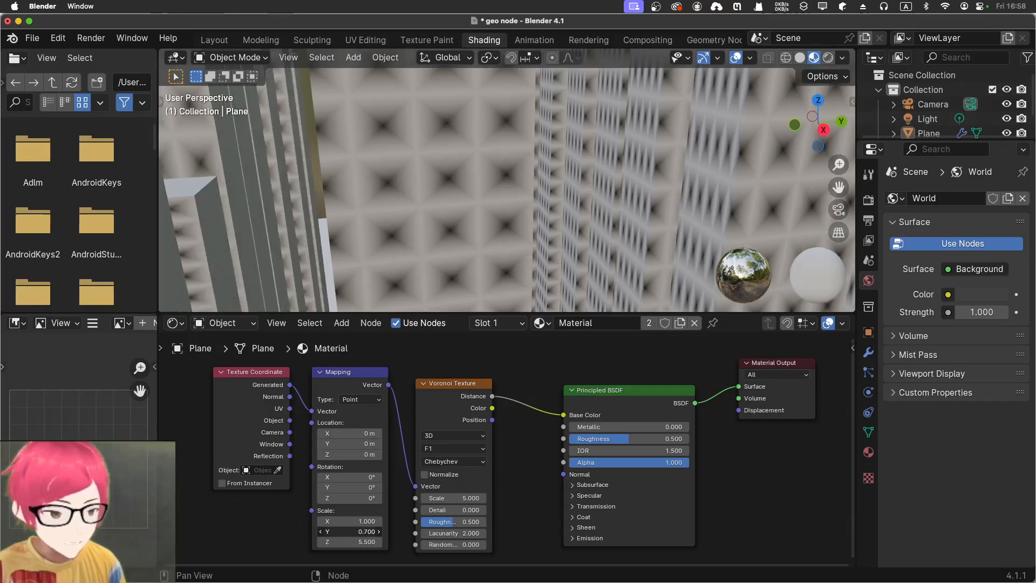
left_click_drag(361, 532, 349, 532)
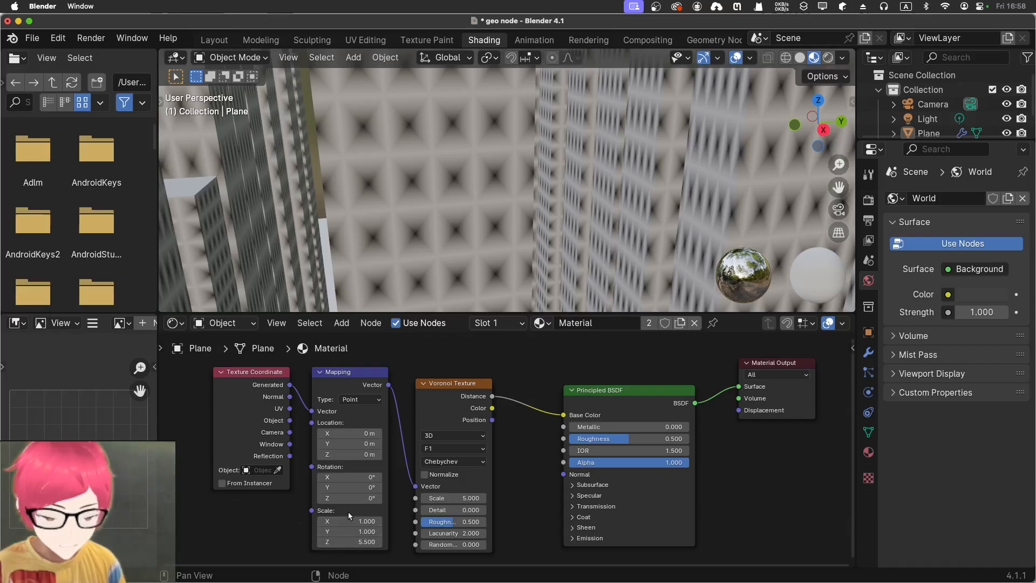
Set the Mapping node's Location to X 0 m and Y 0.5 m, and check the pattern on the building walls
left_click(344, 428)
mouse_move(344, 432)
left_mouse_down()
mouse_move(356, 432)
mouse_move(335, 431)
mouse_move(353, 443)
left_mouse_up()
left_click(345, 435)
type("0")
key("Return")
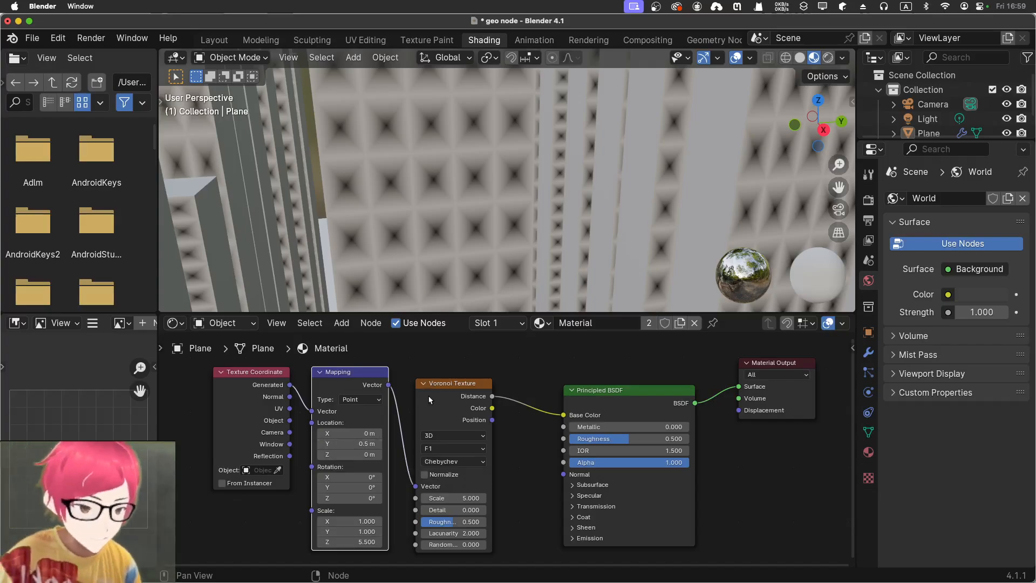
scroll(416, 208, "up", 2)
scroll(415, 210, "down", 3)
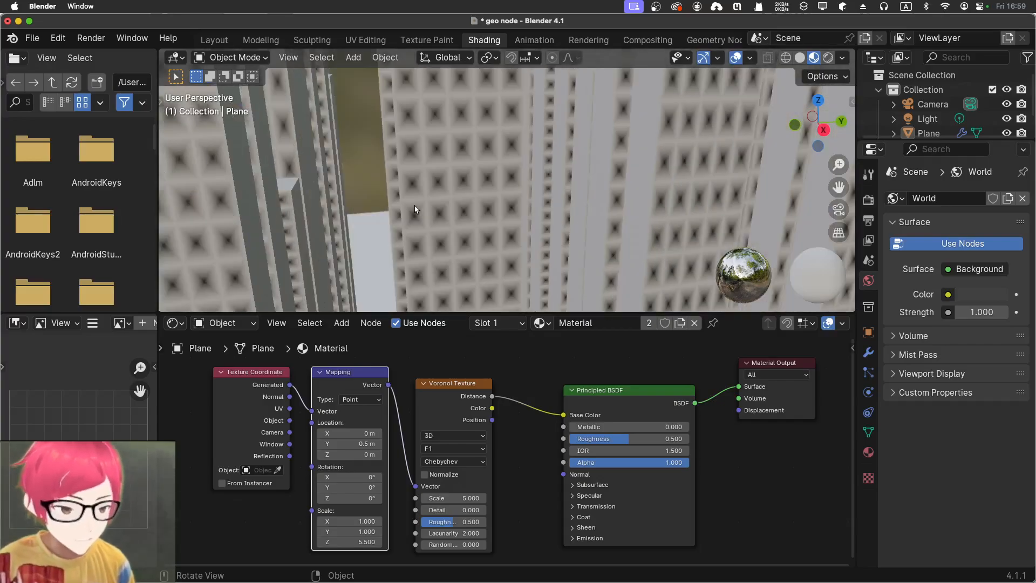
middle_click_drag(415, 209, 489, 211)
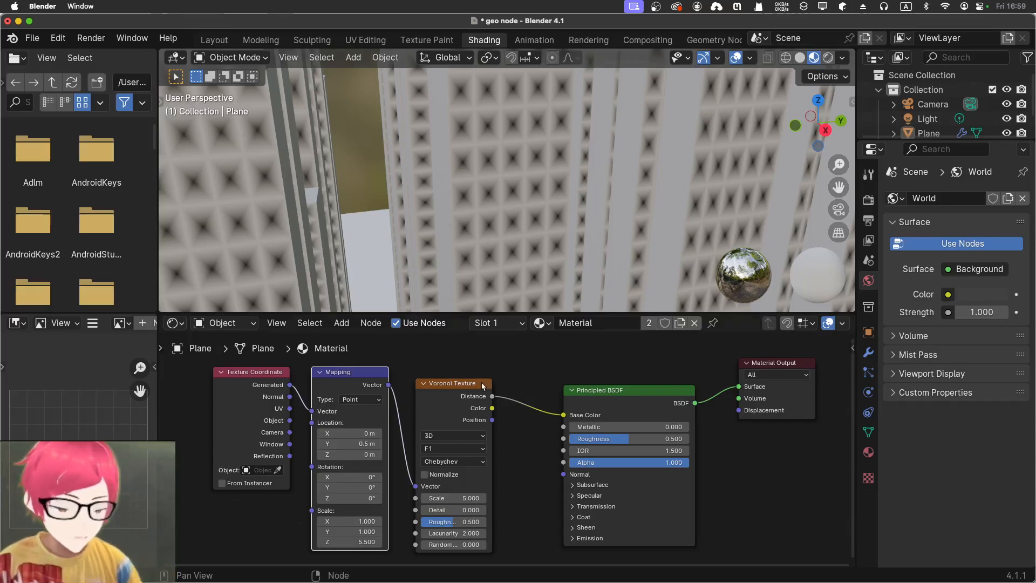
Insert a Color Ramp between the Voronoi Texture's Distance output and the Principled BSDF's Base Color, and move its white stop to 0.386
key("shift+a")
left_click(512, 399)
type("colou")
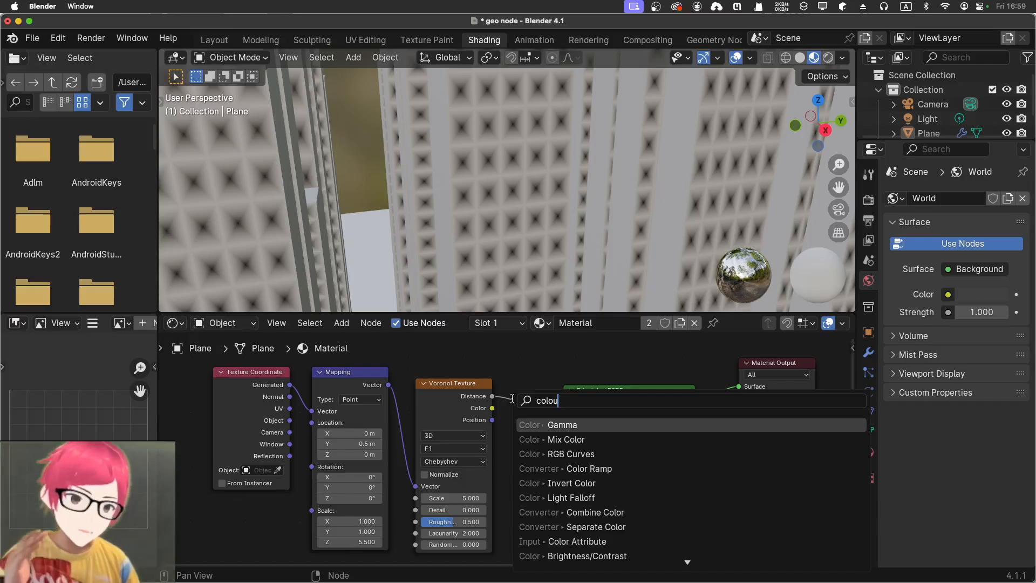
key("BackSpace")
type("r")
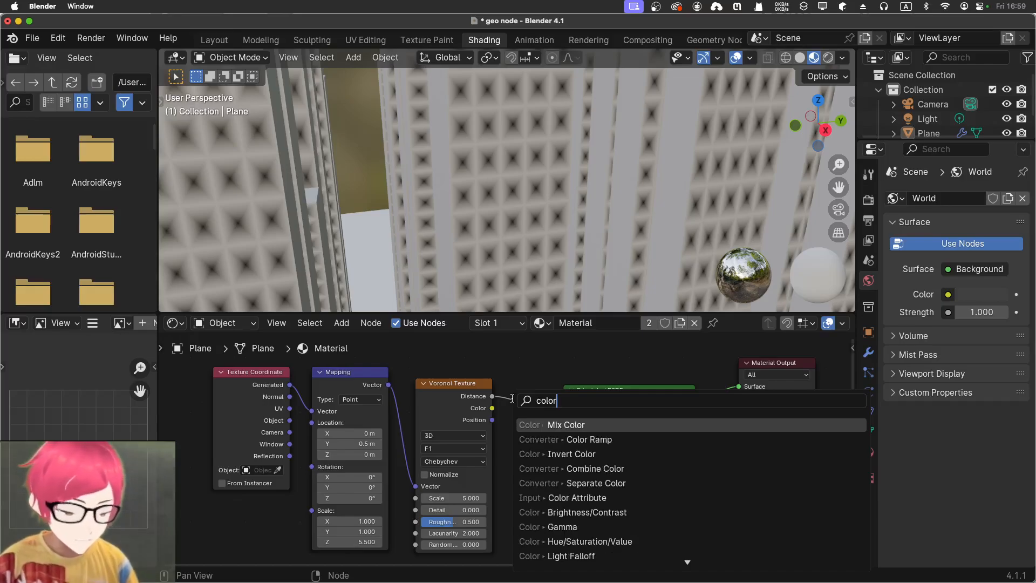
key("Down")
key("Return")
left_click(510, 396)
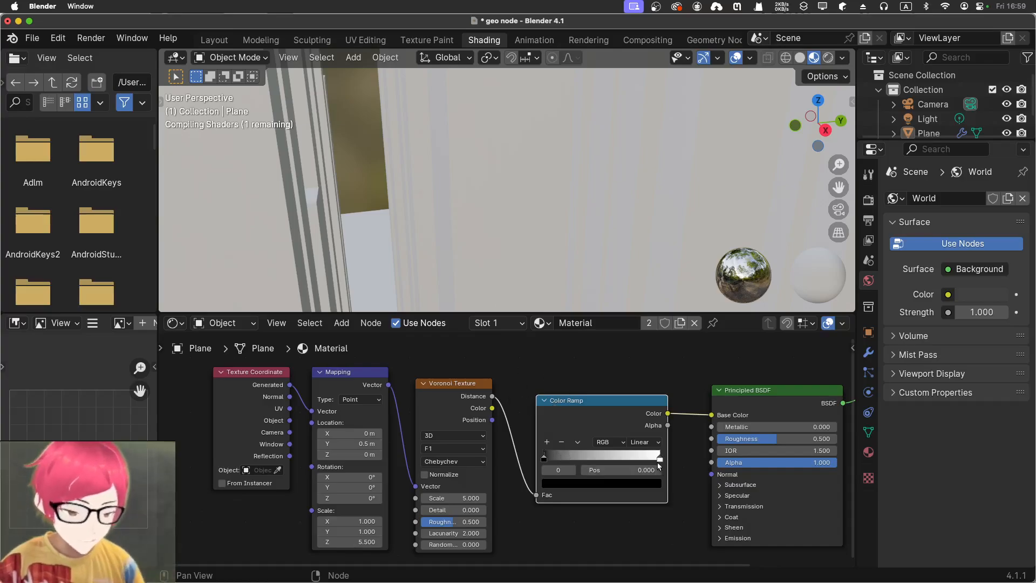
left_click_drag(660, 458, 585, 471)
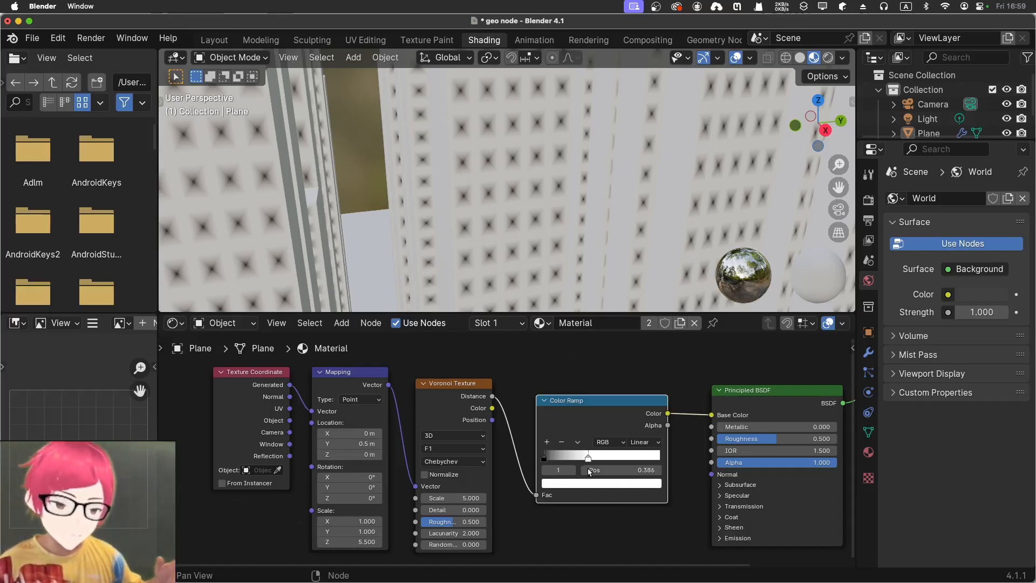
Set the Color Ramp's interpolation to Constant, move its white stop to 0.428, and check the window grid on the buildings
left_click(642, 442)
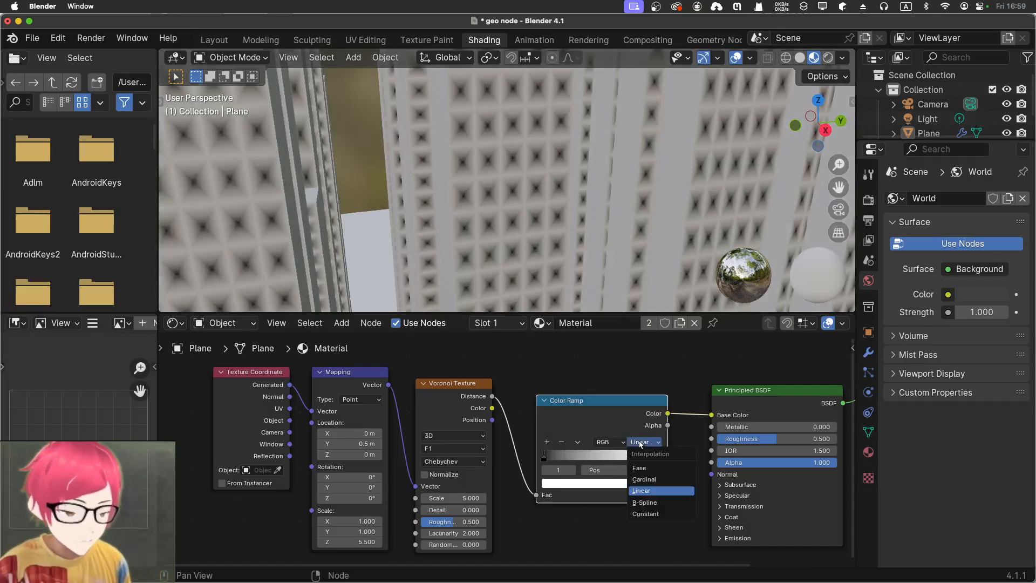
left_click(645, 513)
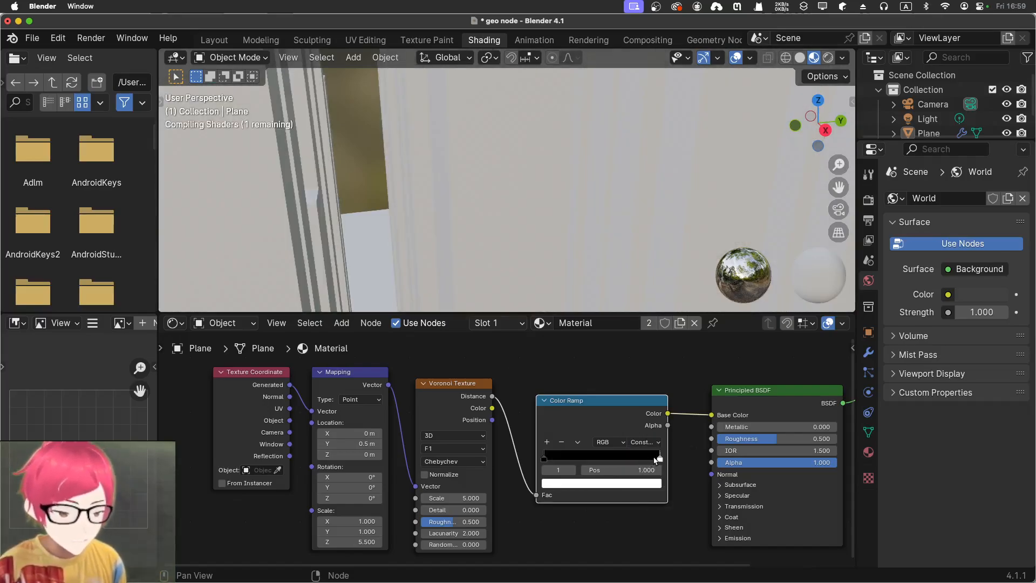
left_click_drag(660, 463, 588, 456)
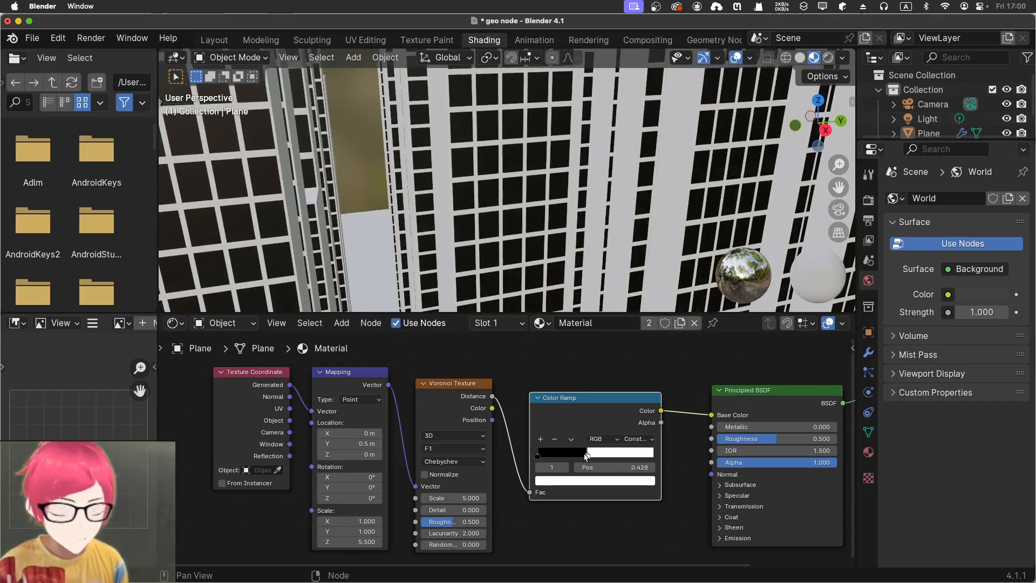
scroll(446, 235, "up", 5)
scroll(445, 235, "down", 8)
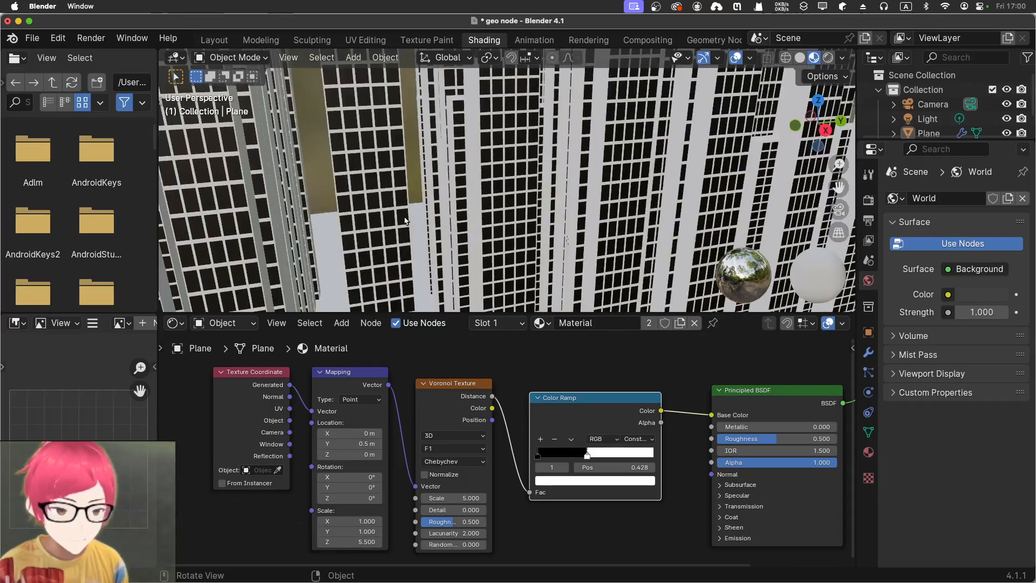
middle_click_drag(445, 235, 464, 184)
scroll(465, 183, "up", 6)
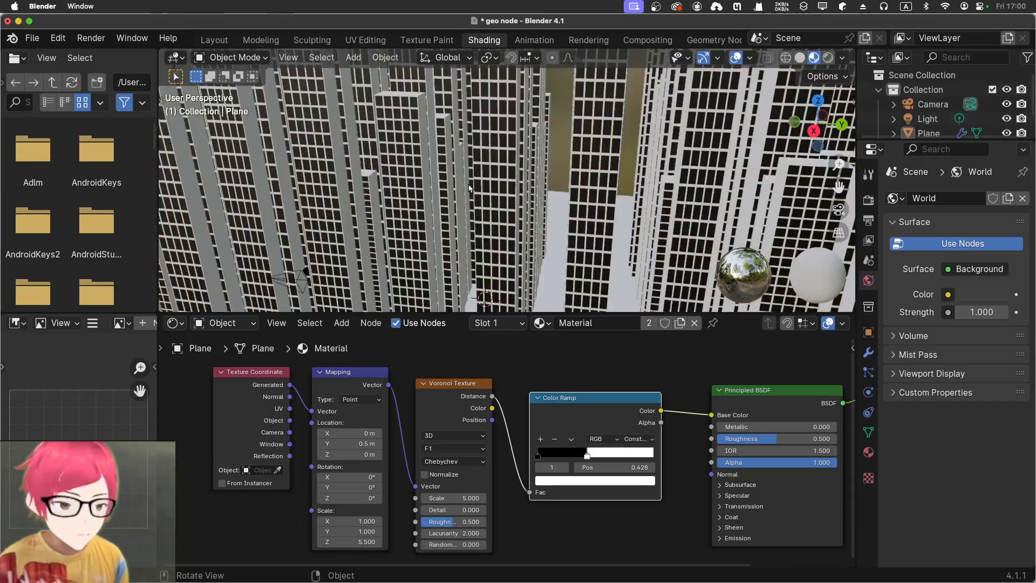
scroll(455, 179, "up", 2)
scroll(454, 179, "down", 5)
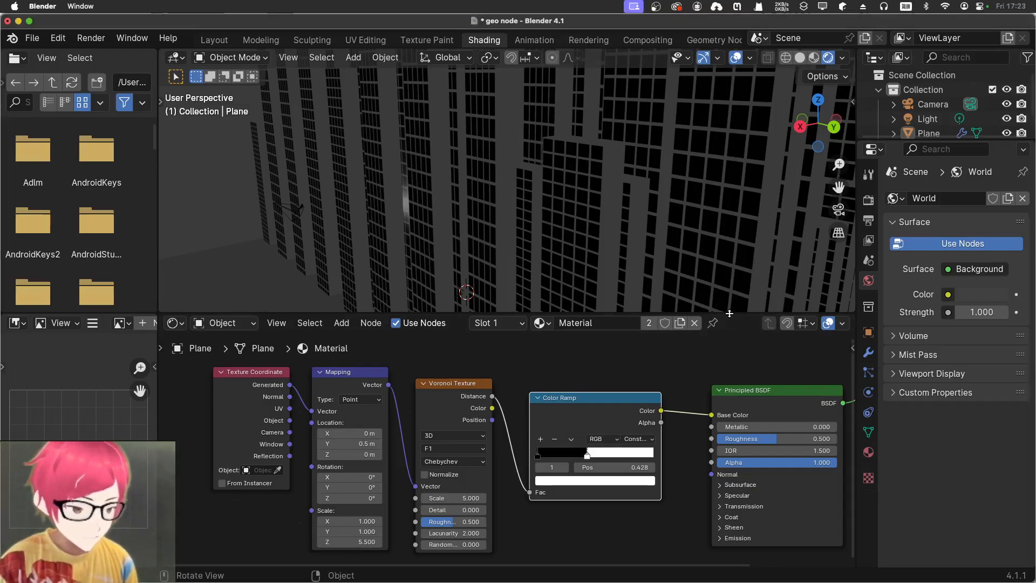
Enlarge the shader node editor area to make more room around the Principled BSDF
left_click_drag(728, 316, 712, 255)
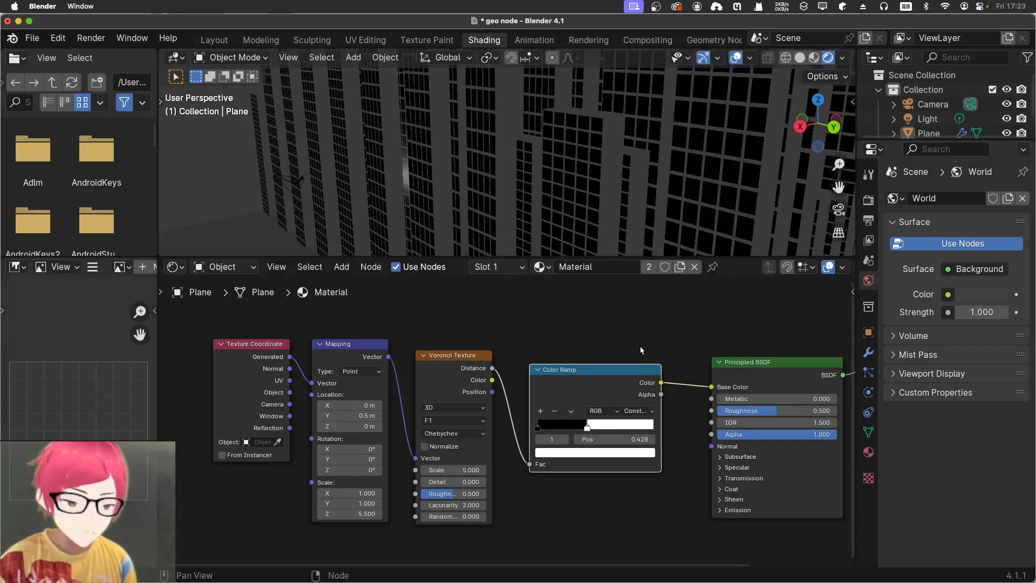
middle_click_drag(640, 351, 436, 345)
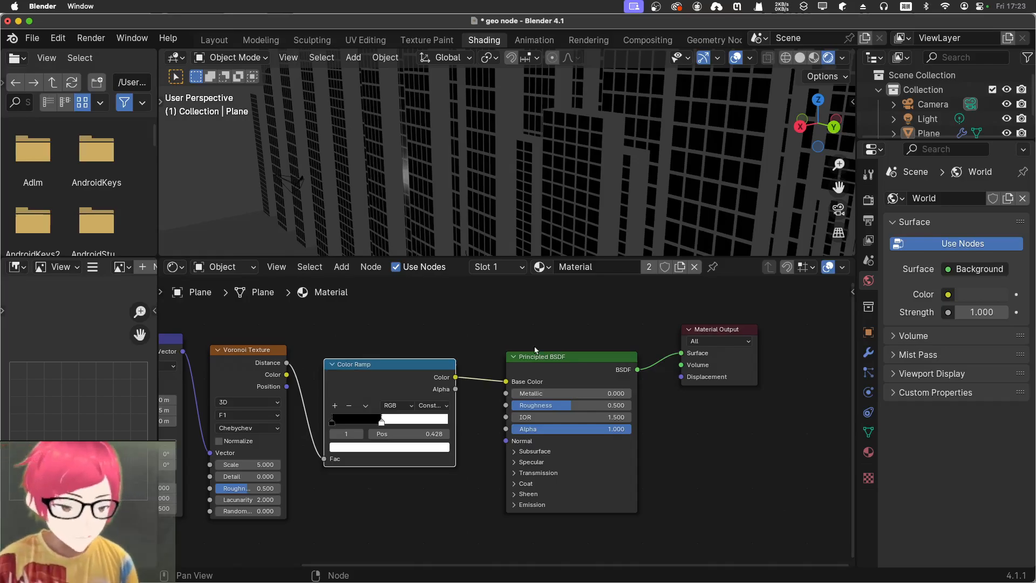
left_click(555, 372)
key("shift+d")
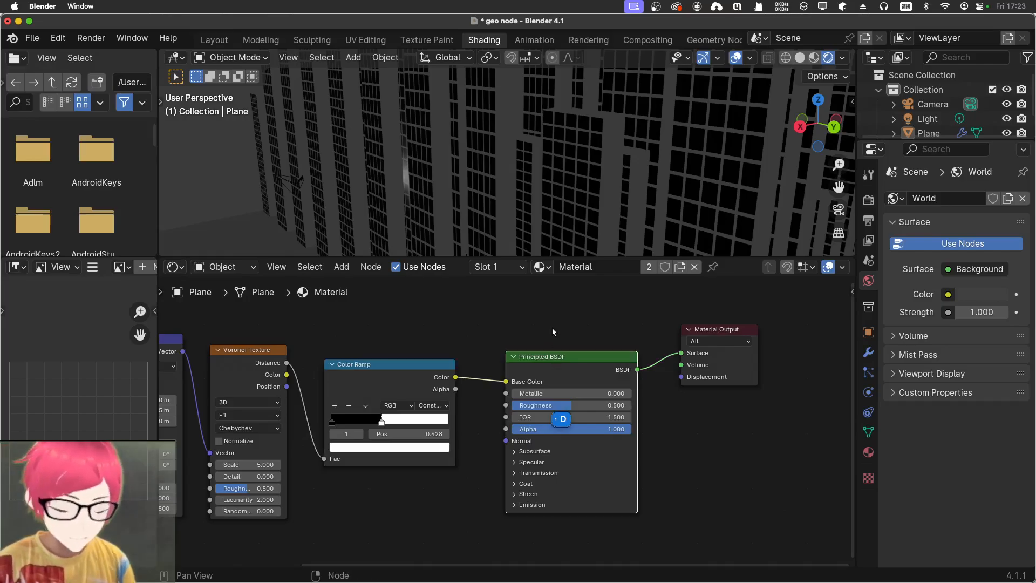
left_click(554, 343)
left_click(568, 393)
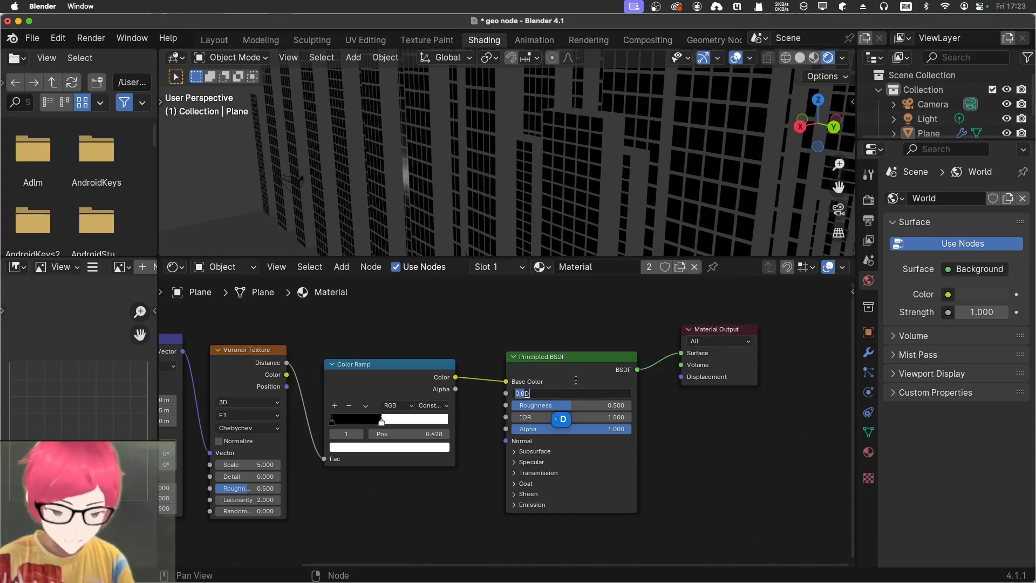
left_click(564, 358)
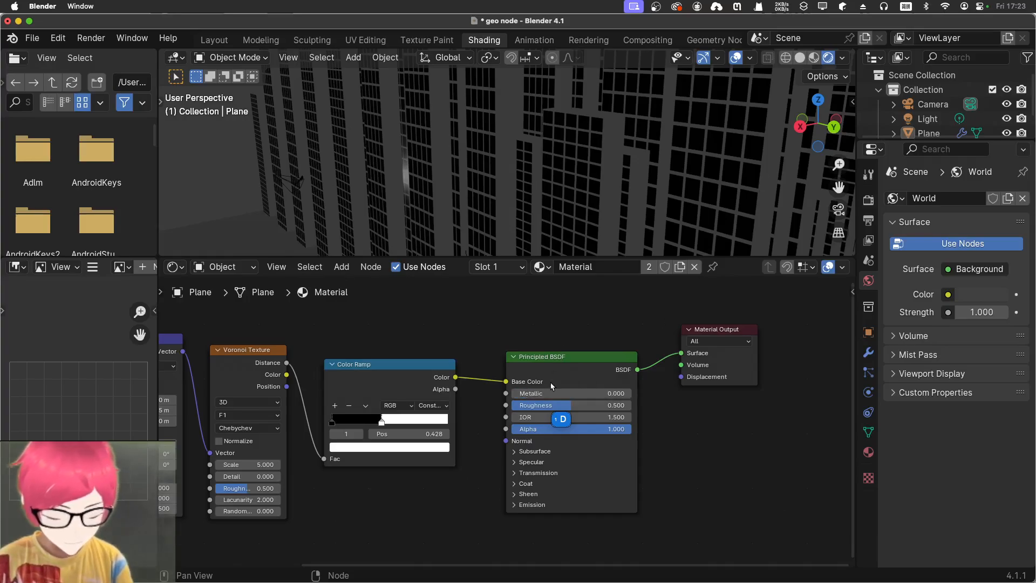
Add a second Principled BSDF linked to the Material Output's Surface, and place it above the original one
left_click(550, 360)
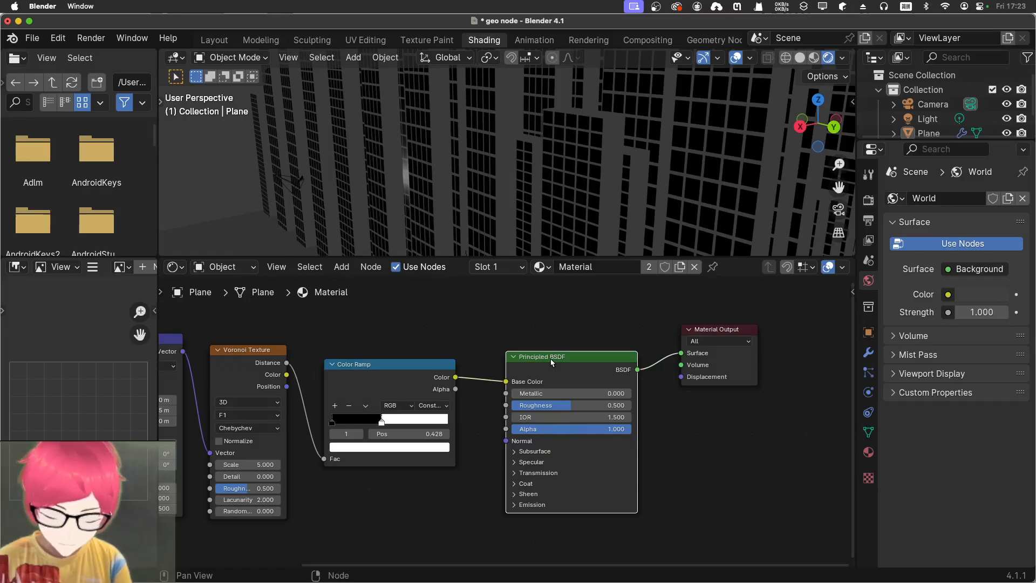
key("g")
left_click(554, 315)
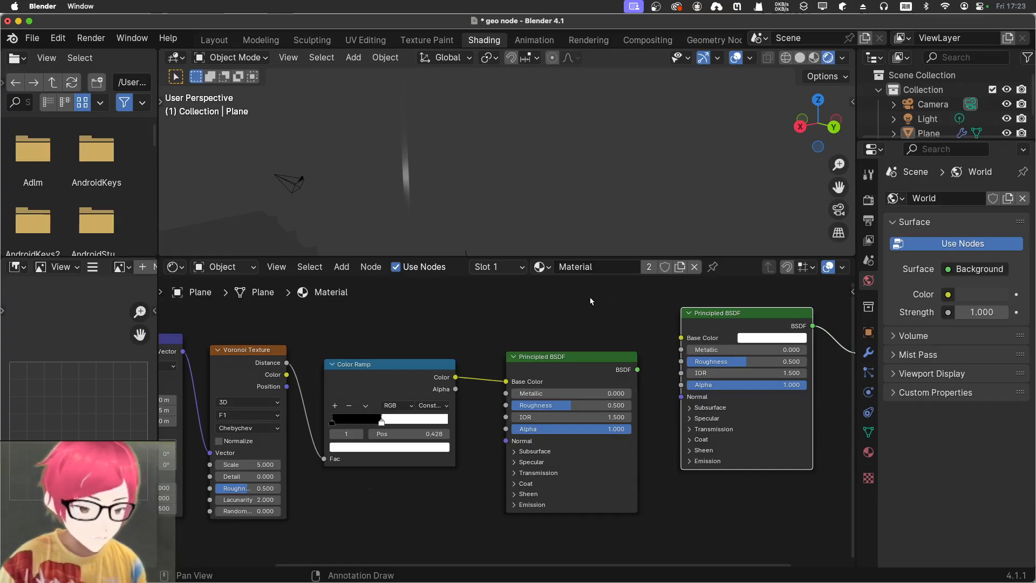
middle_click_drag(591, 301, 526, 385)
left_click_drag(659, 398, 487, 347)
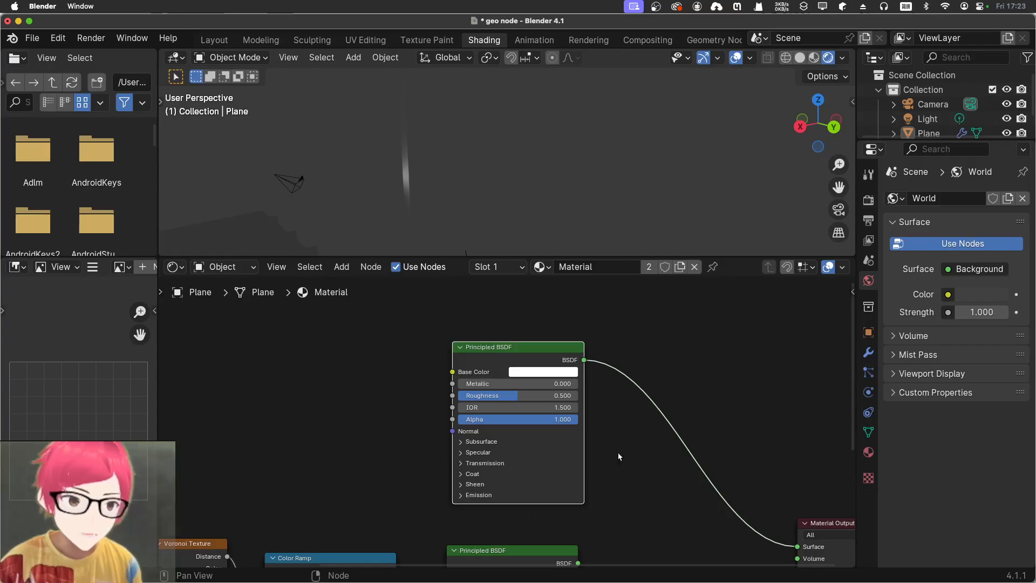
Insert a Mix Shader between the upper Principled BSDF and the Material Output, and connect the lower Principled BSDF to its second Shader input
middle_click_drag(673, 511, 610, 416)
left_click(631, 369)
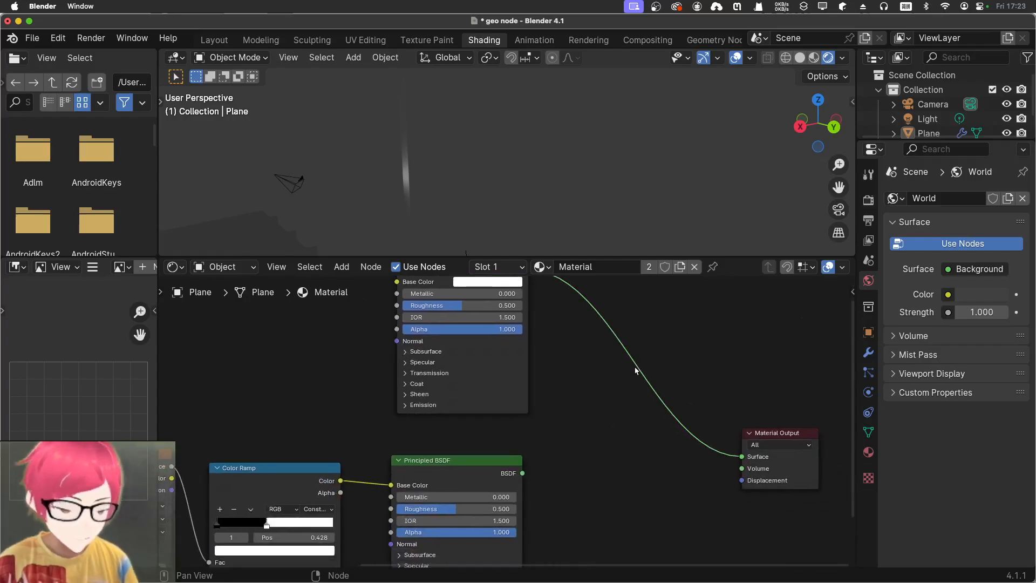
key("shift+a")
left_click(619, 365)
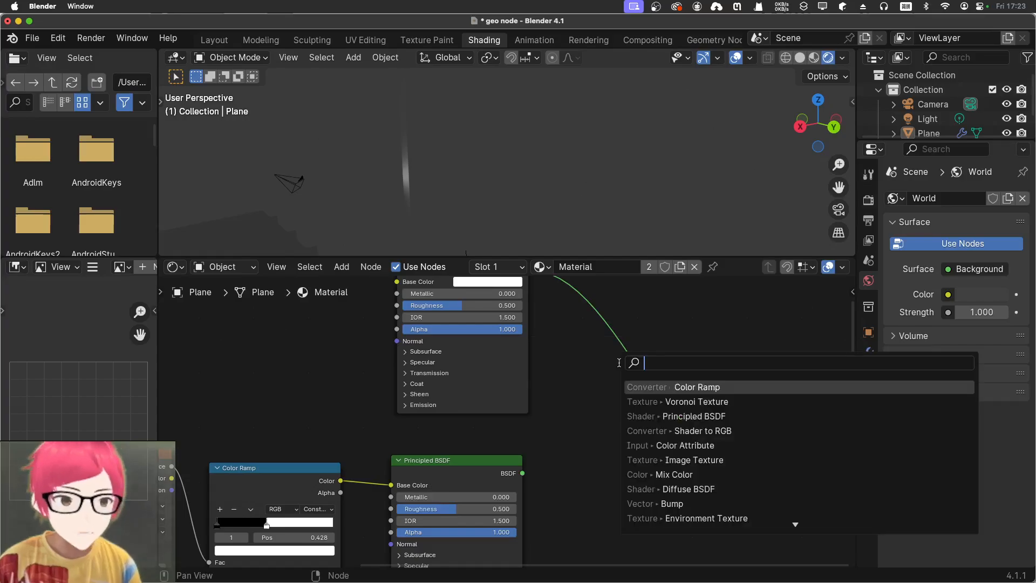
type("mix")
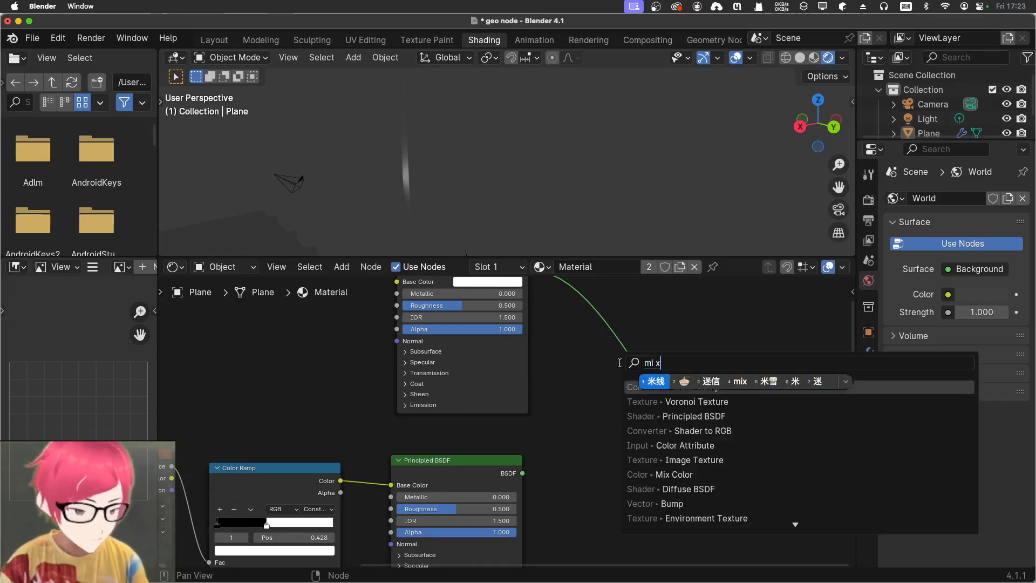
key("shift")
key("Down")
key("Down")
key("Down")
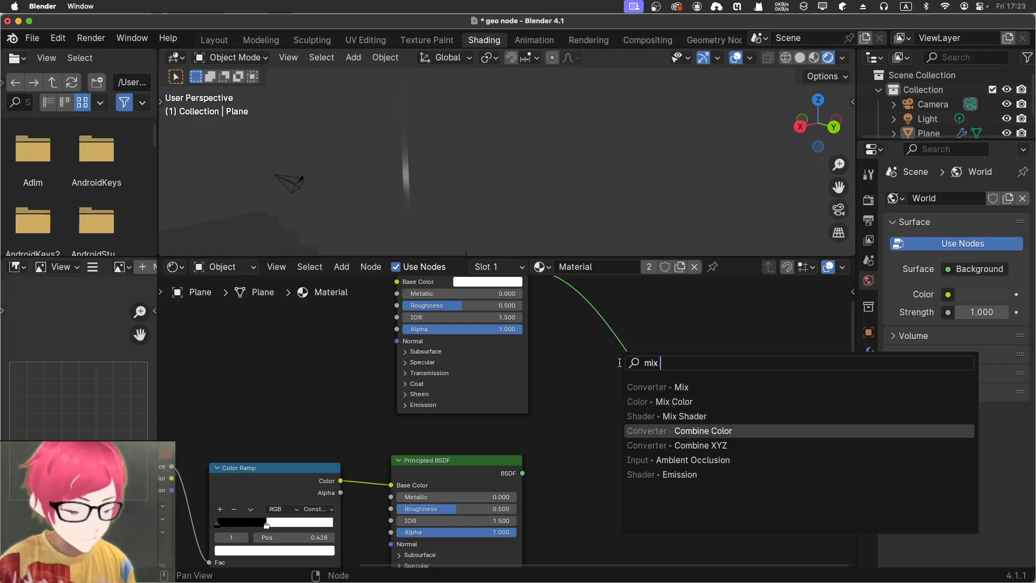
key("Up")
key("Return")
left_click(619, 363)
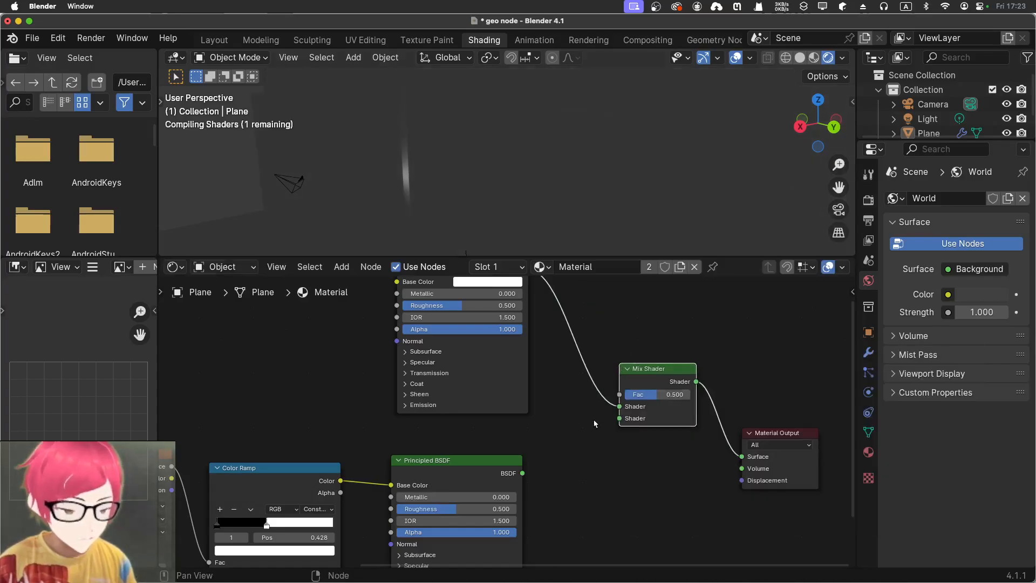
left_click_drag(522, 474, 620, 419)
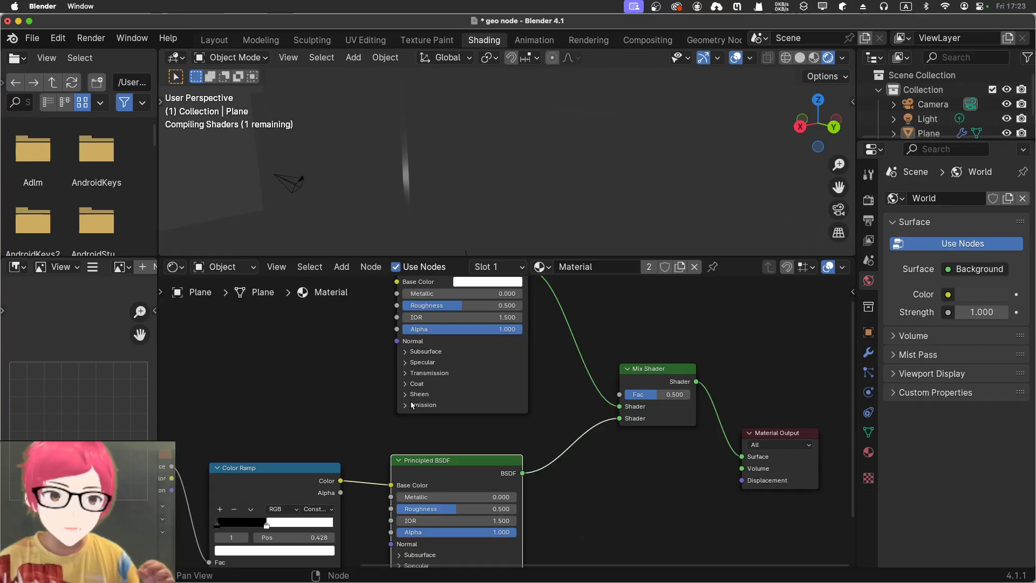
Disconnect the Color Ramp from the lower Principled BSDF's Base Color and connect its Color output to the Mix Shader's Fac
middle_click_drag(343, 370, 393, 409)
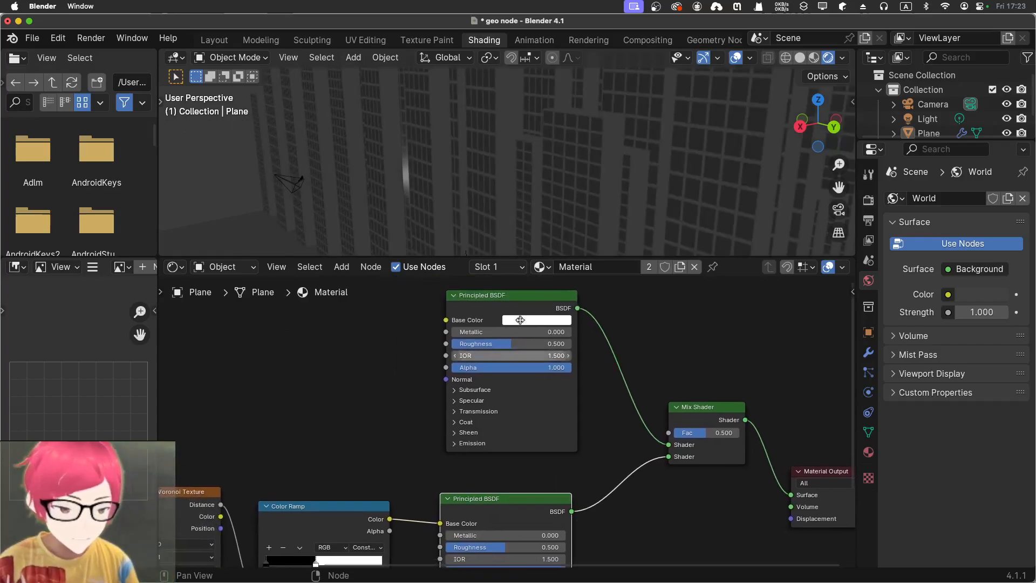
left_click_drag(513, 296, 517, 310)
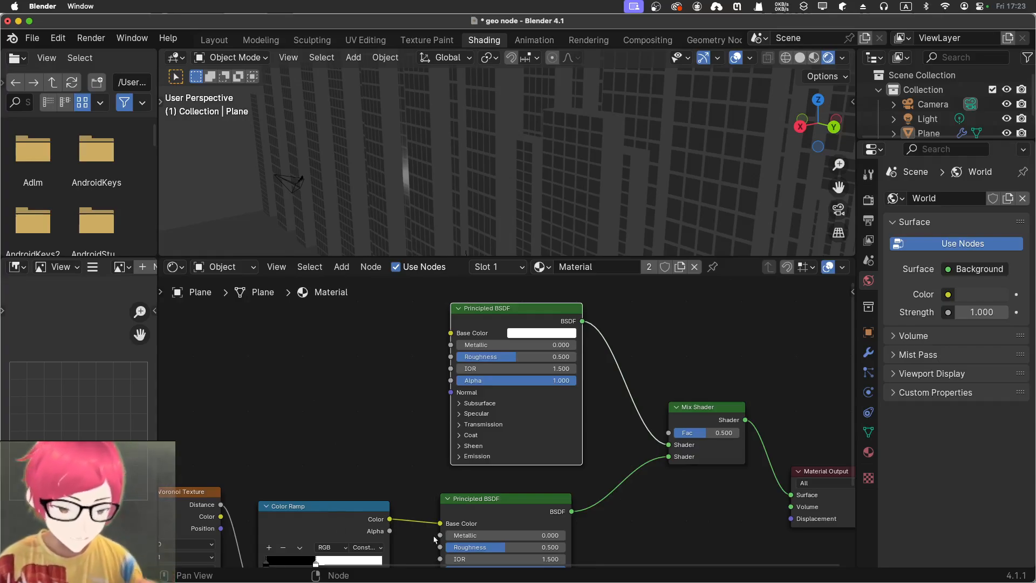
left_click_drag(440, 523, 398, 400)
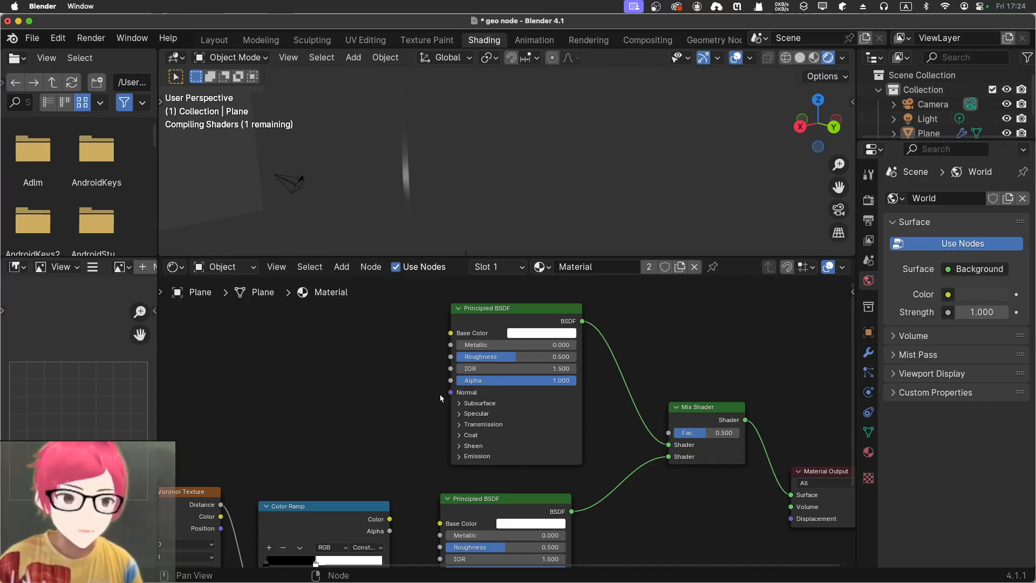
left_click_drag(390, 520, 668, 433)
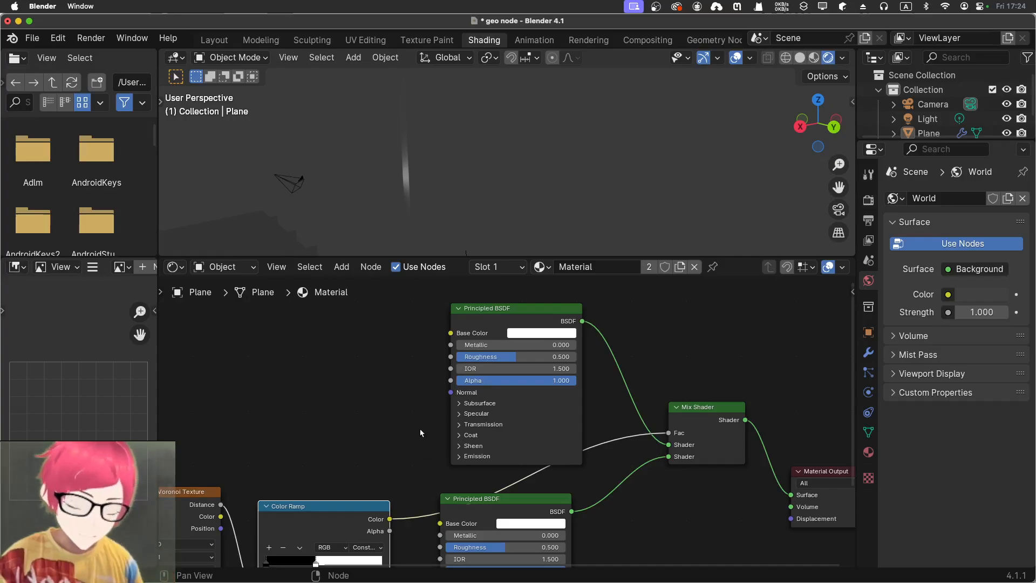
scroll(393, 169, "down", 5)
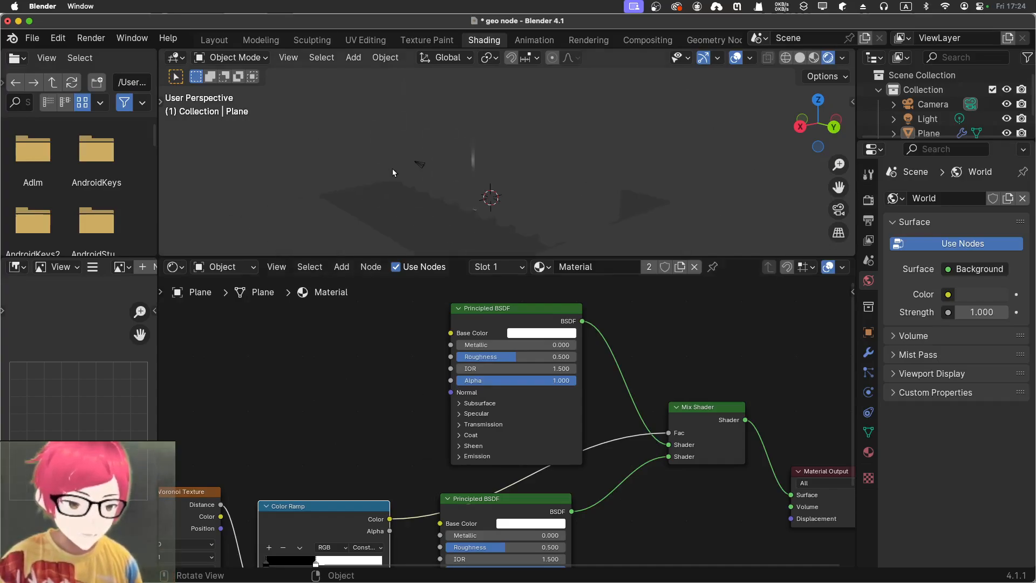
scroll(393, 169, "up", 1)
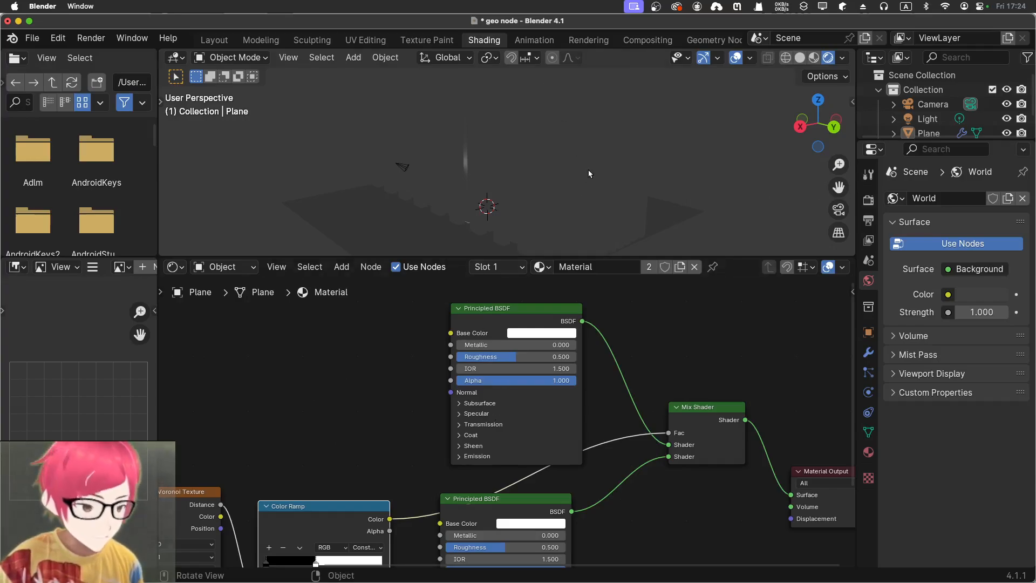
middle_click_drag(697, 377, 672, 384)
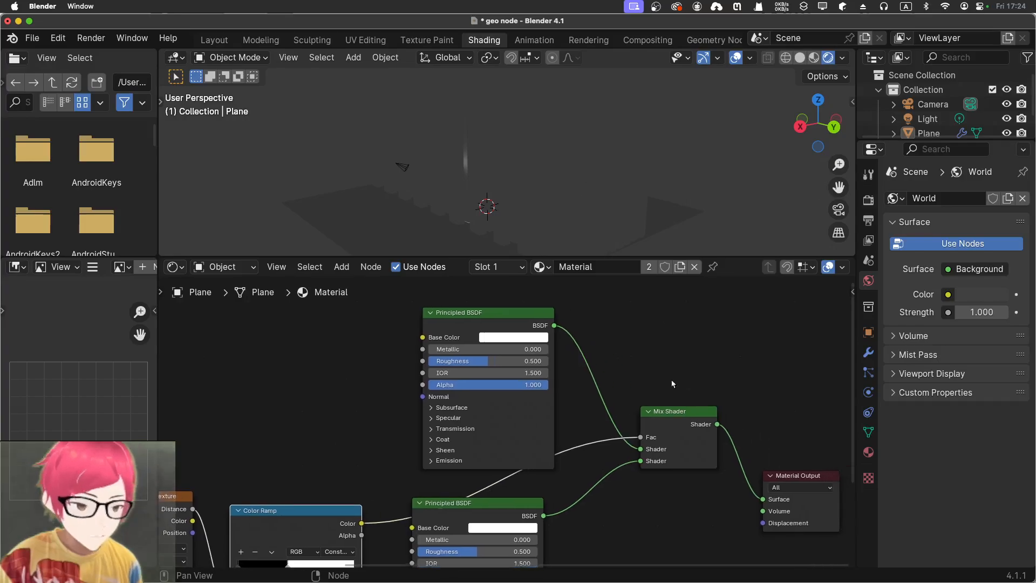
middle_click_drag(716, 159, 588, 184)
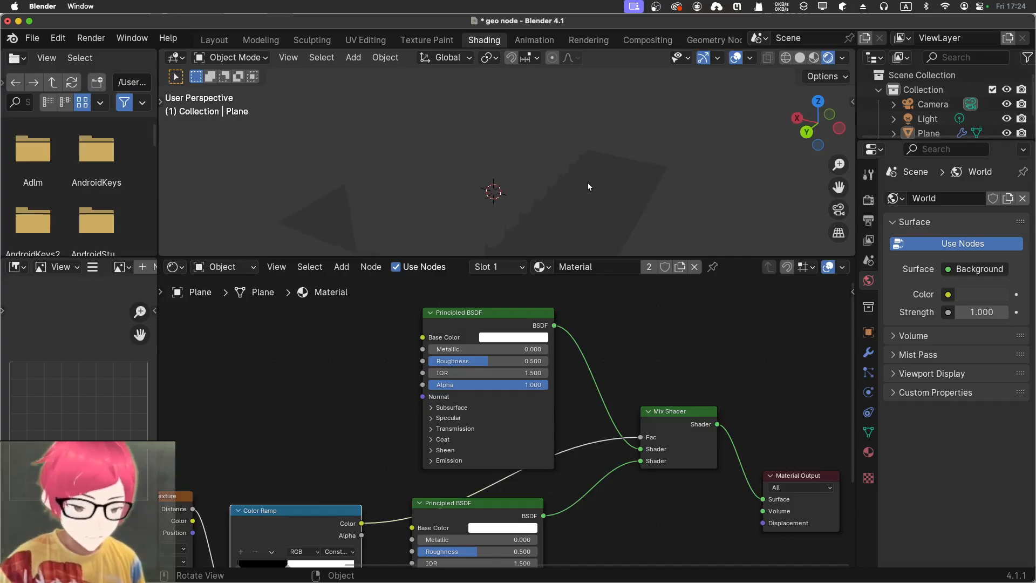
Set the upper Principled BSDF's Base Color to red and inspect the buildings in Material Preview shading
left_click(526, 339)
left_click(535, 251)
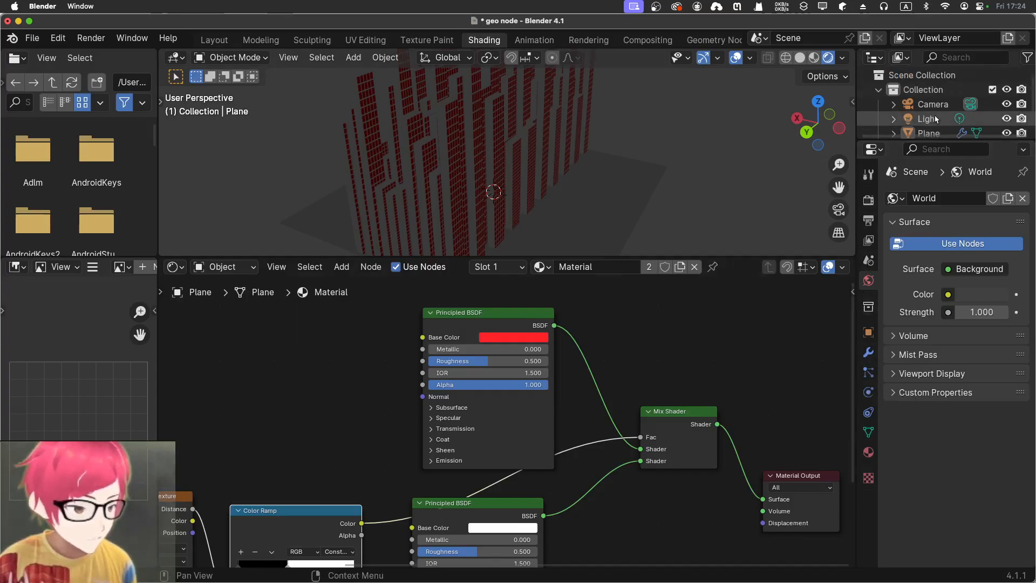
left_click(816, 59)
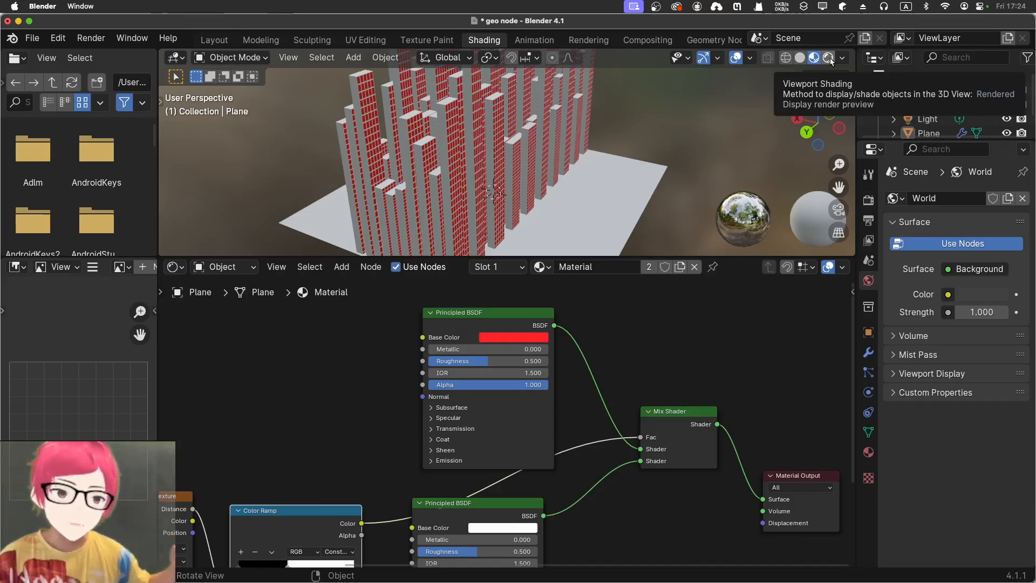
mouse_move(707, 132)
middle_mouse_down()
mouse_move(652, 134)
mouse_move(691, 122)
middle_mouse_up()
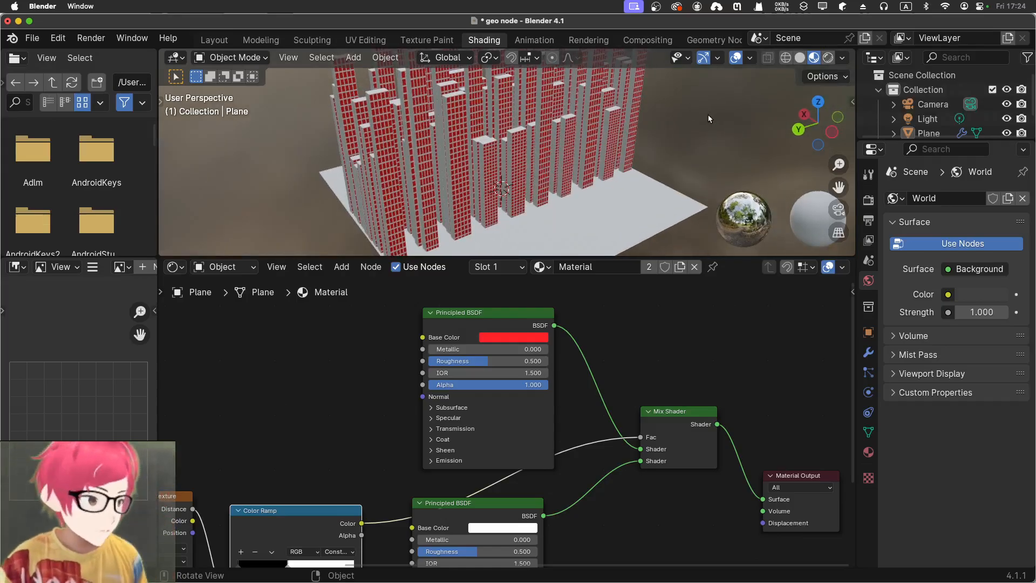
scroll(708, 115, "up", 3)
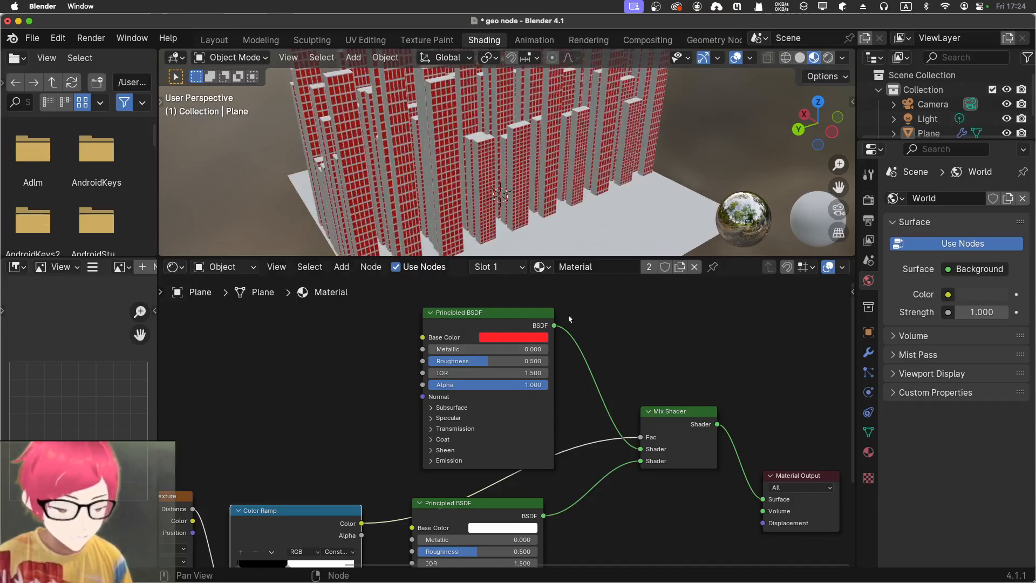
Change the upper Principled BSDF's Base Color to a dark blue with Value 0.196
left_click(500, 338)
mouse_move(532, 209)
left_mouse_down()
mouse_move(532, 182)
mouse_move(545, 170)
mouse_move(566, 178)
left_mouse_up()
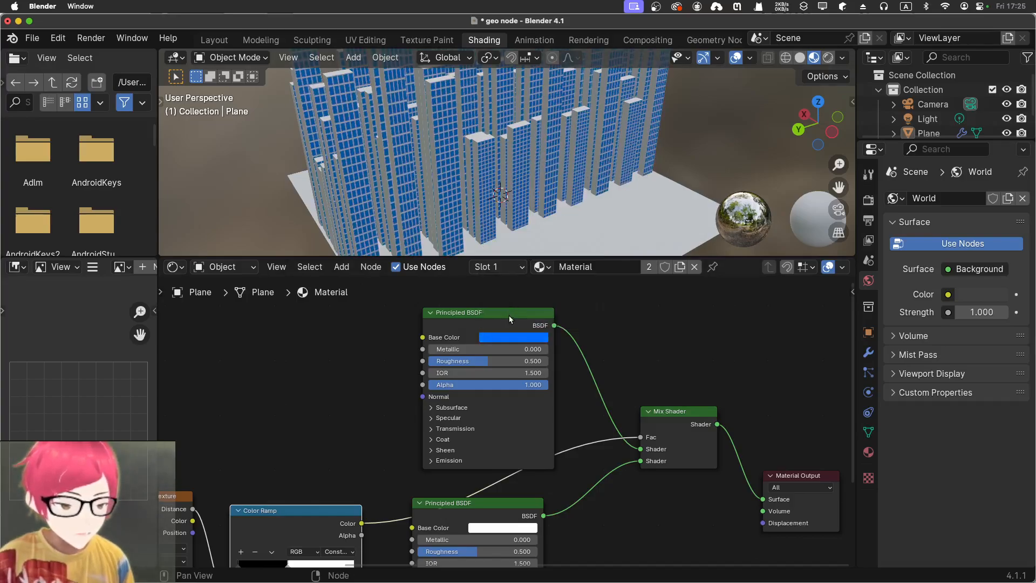
left_click(508, 335)
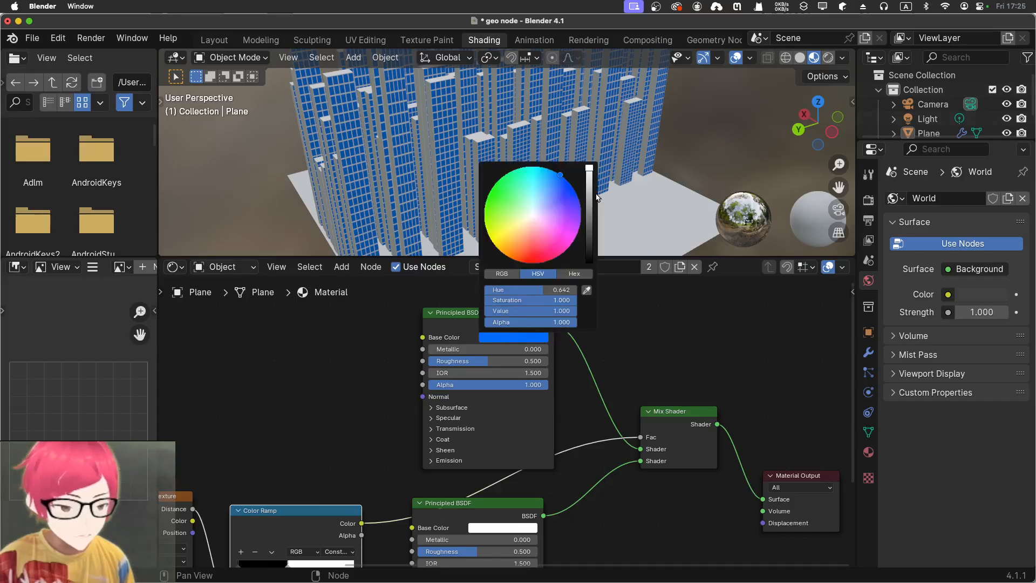
left_click_drag(590, 172, 589, 216)
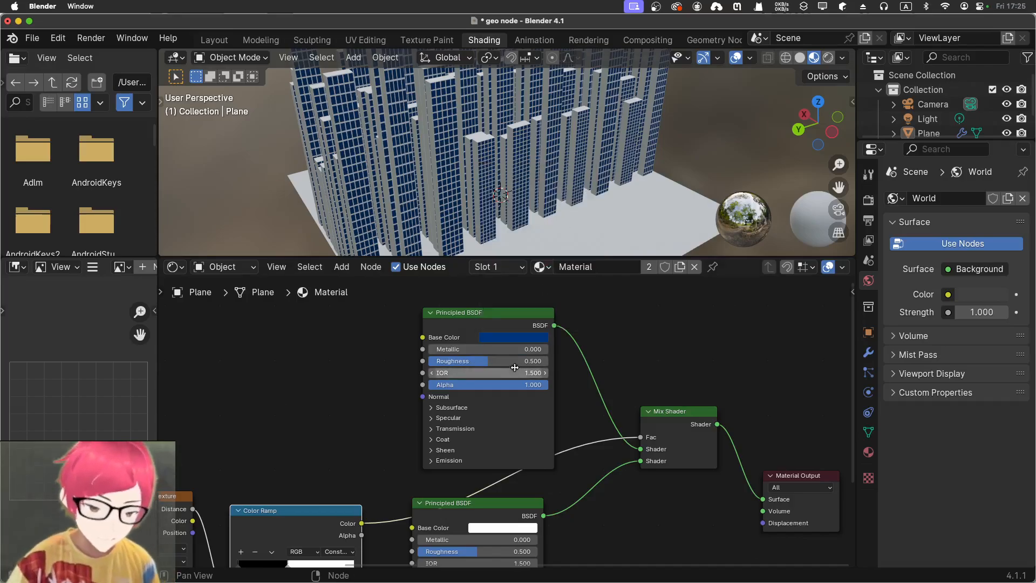
Set the upper Principled BSDF's Roughness to 0.000 and check the windows up close
left_click_drag(493, 361, 443, 361)
scroll(594, 144, "down", 3)
scroll(594, 144, "up", 10)
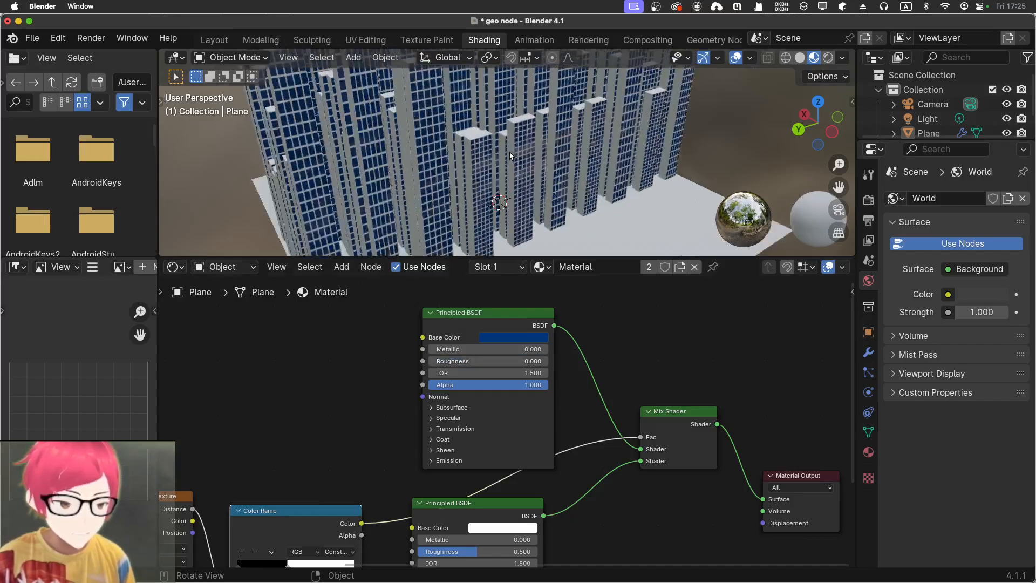
mouse_move(604, 153)
middle_mouse_down()
mouse_move(595, 143)
mouse_move(601, 153)
middle_mouse_up()
Brighten the upper Principled BSDF's blue Base Color to Value 0.342 and set its Metallic to 0.856
left_click(522, 337)
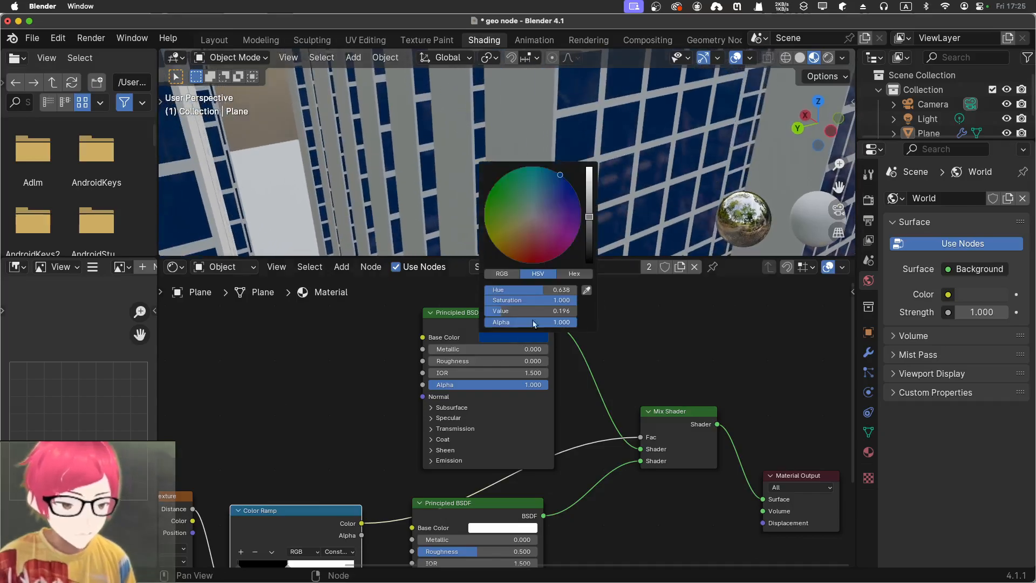
left_click_drag(589, 231, 589, 201)
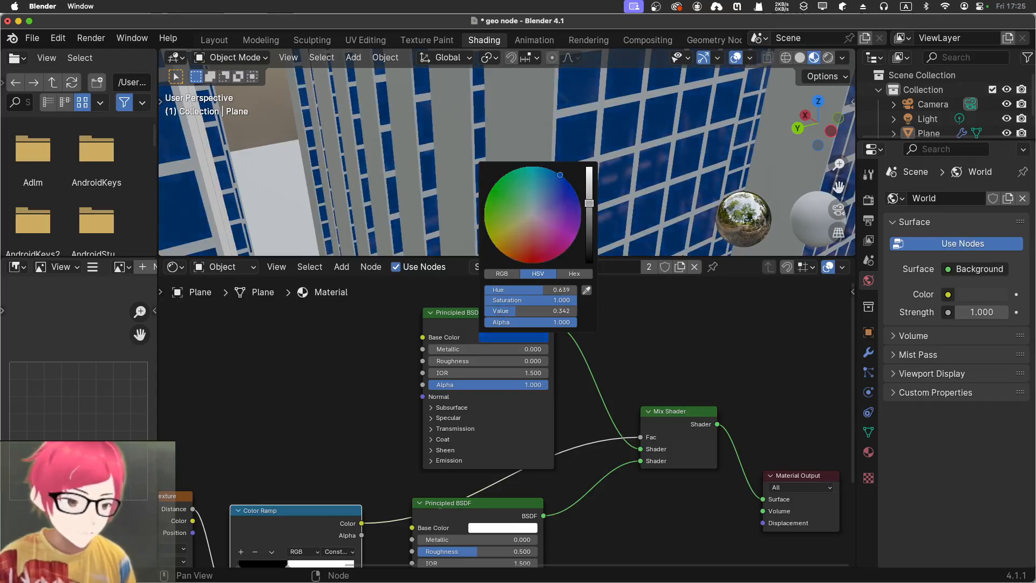
left_click_drag(448, 350, 528, 350)
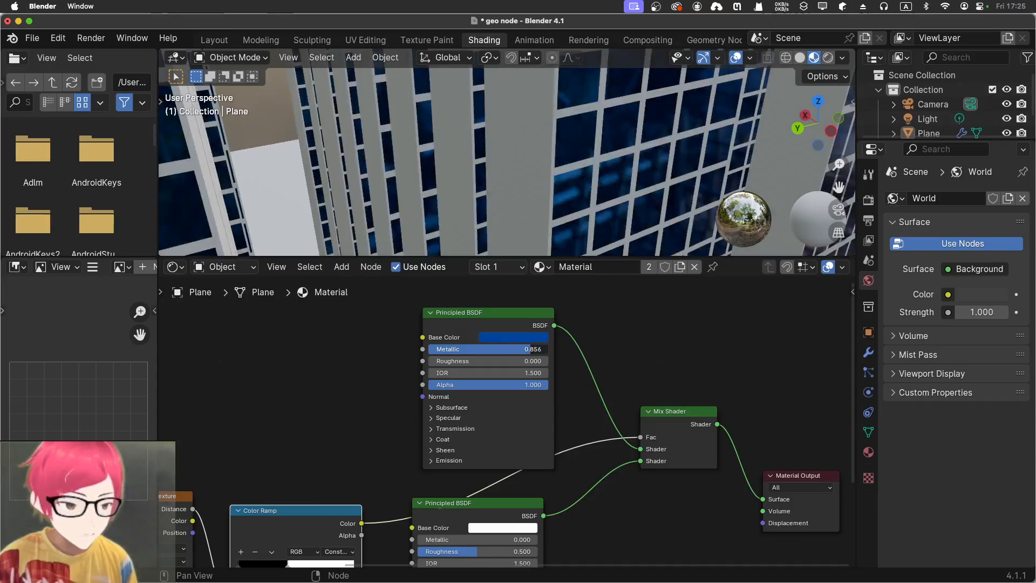
middle_click_drag(371, 218, 403, 217)
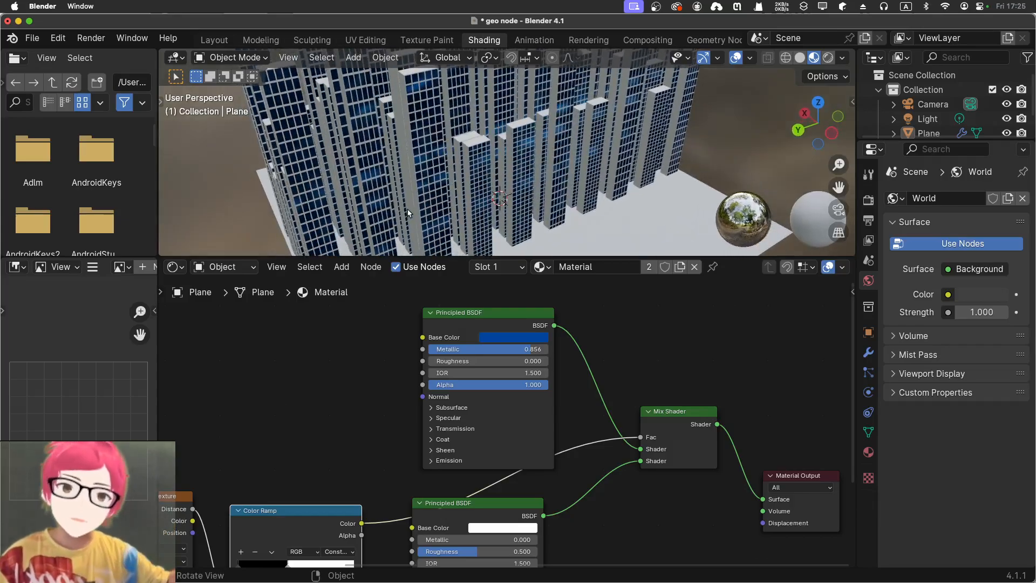